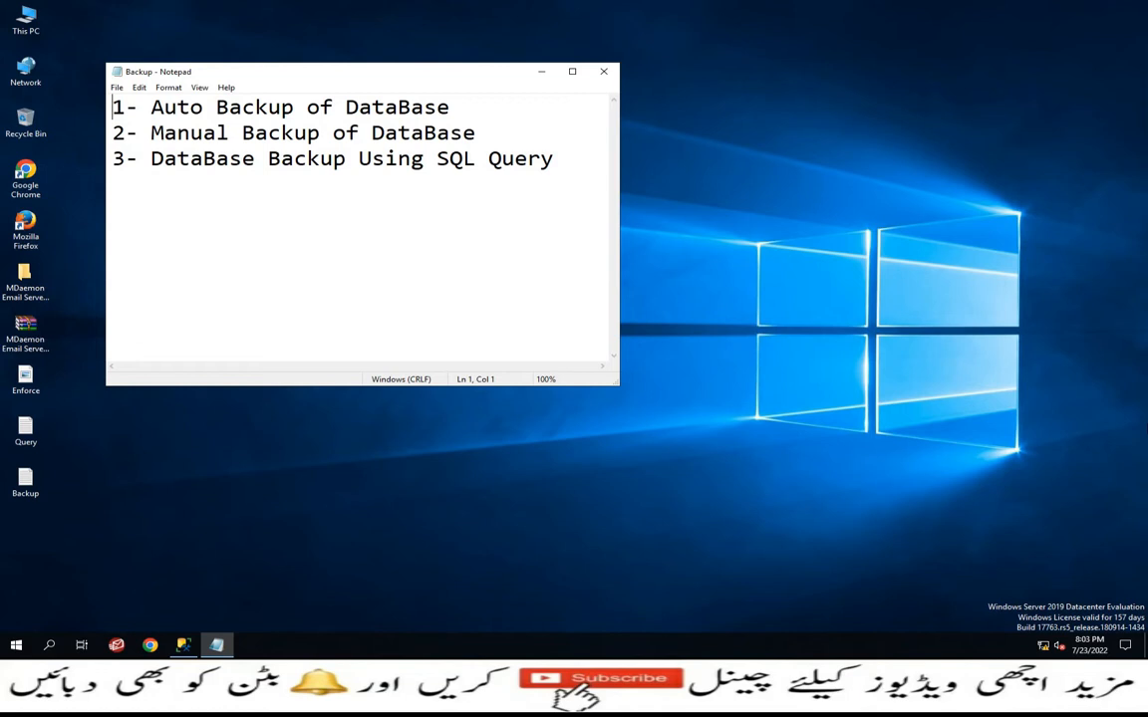
Create a folder named "Backup Database" in the root of Local Disk (C:), then close the file window.
{"action": "left_click", "coordinate": [541, 70]}
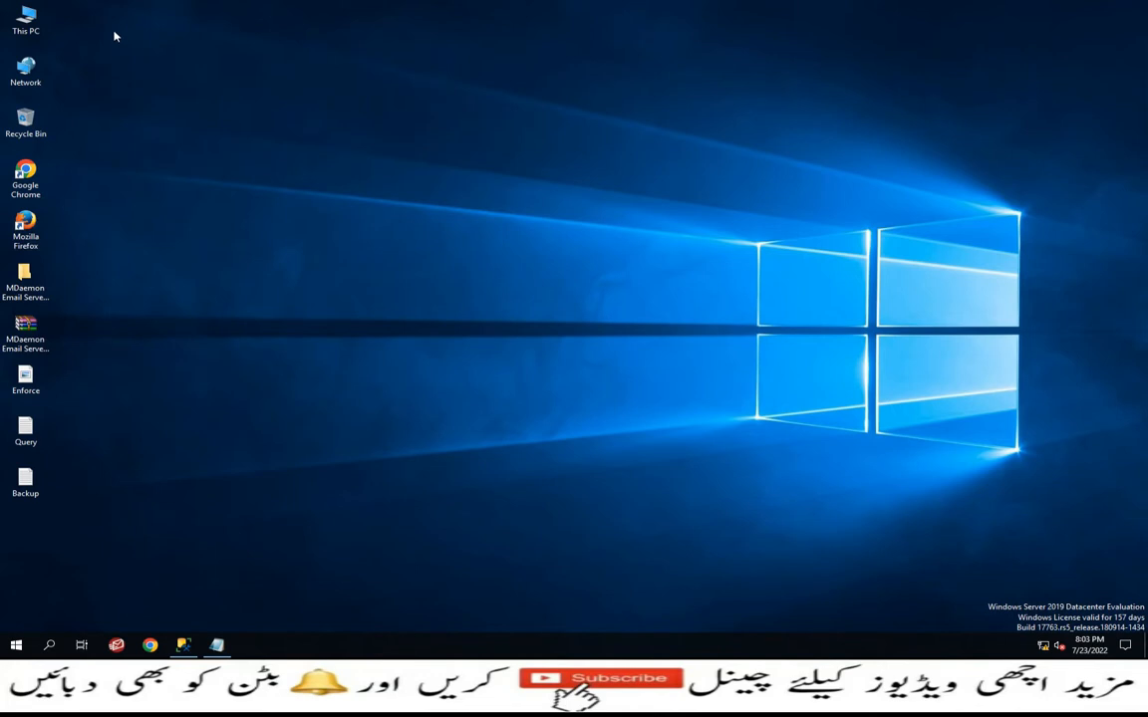
{"action": "double_click", "coordinate": [25, 29]}
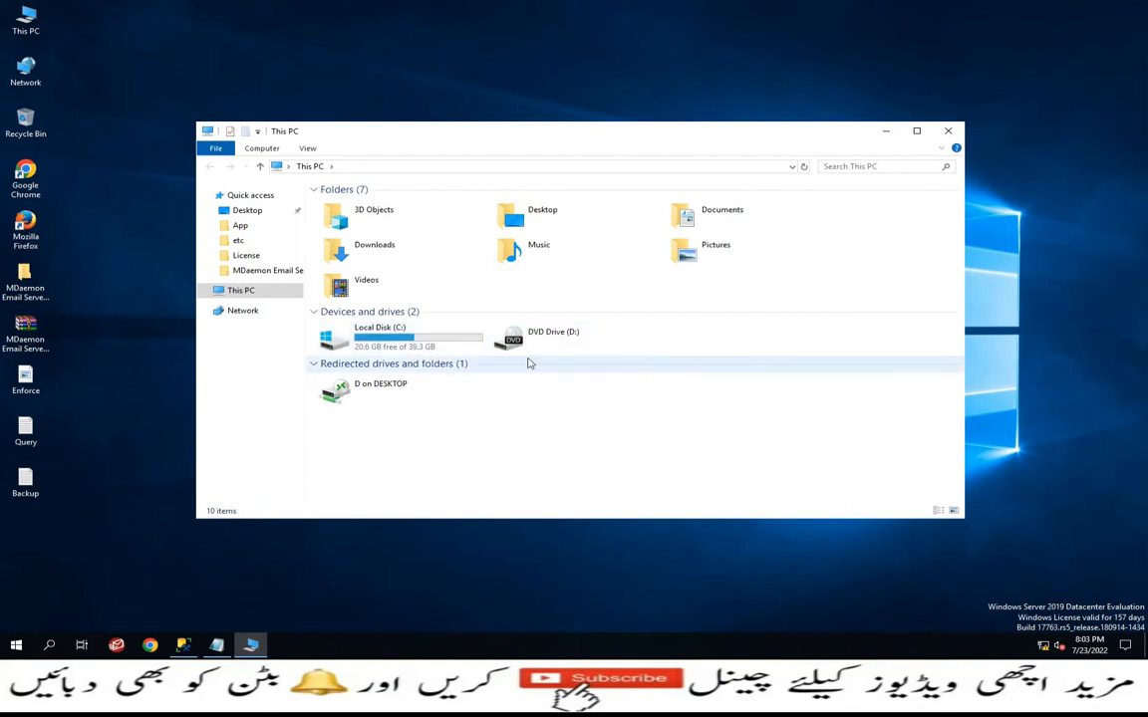
{"action": "double_click", "coordinate": [423, 344]}
{"action": "right_click", "coordinate": [426, 367]}
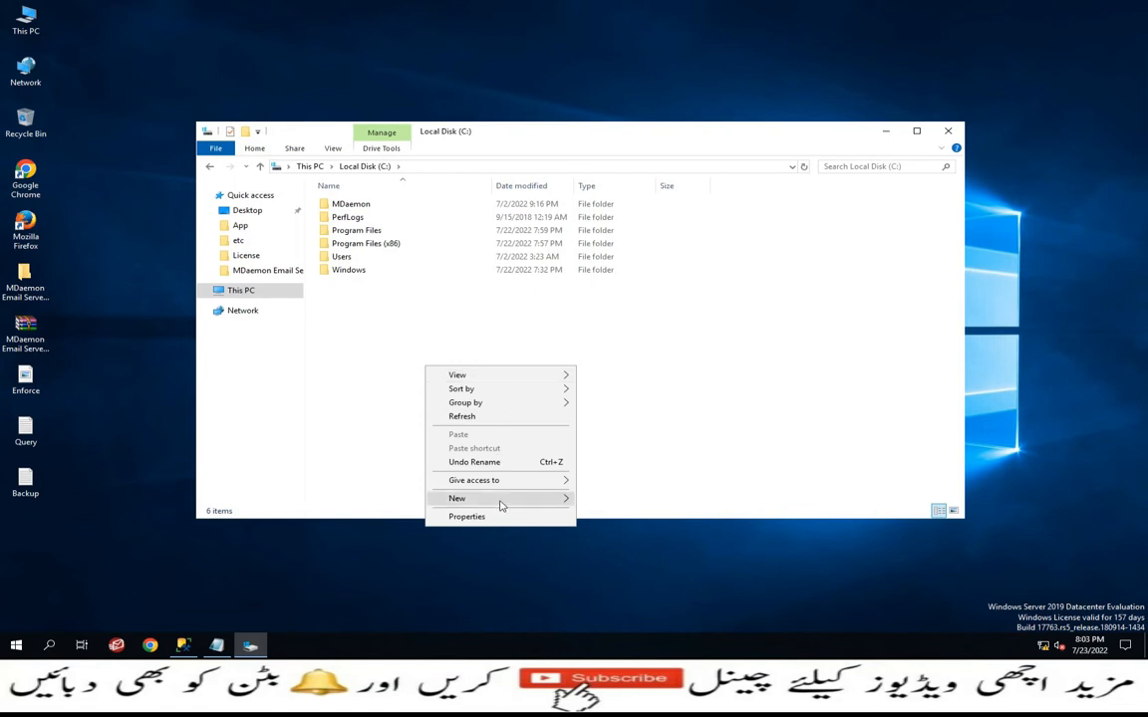
{"action": "mouse_move", "coordinate": [501, 507]}
{"action": "left_click", "coordinate": [602, 500]}
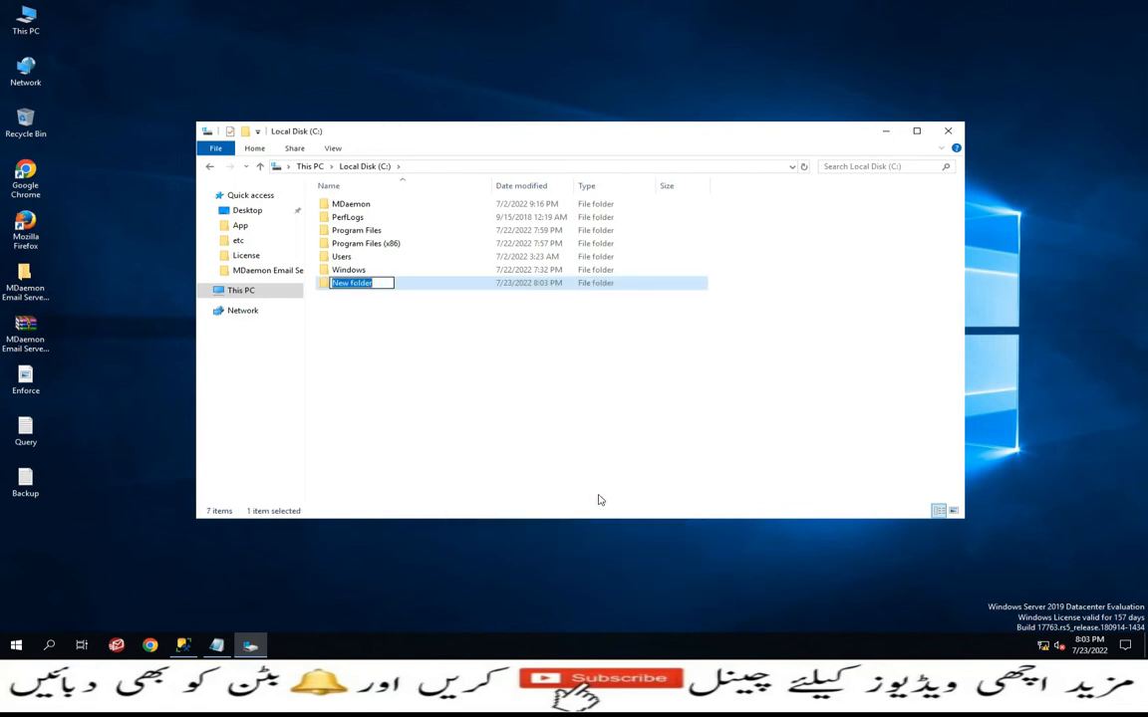
{"action": "type", "text": "Database"}
{"action": "key", "text": "Home"}
{"action": "type", "text": "Backui"}
{"action": "key", "text": "BackSpace"}
{"action": "type", "text": "p"}
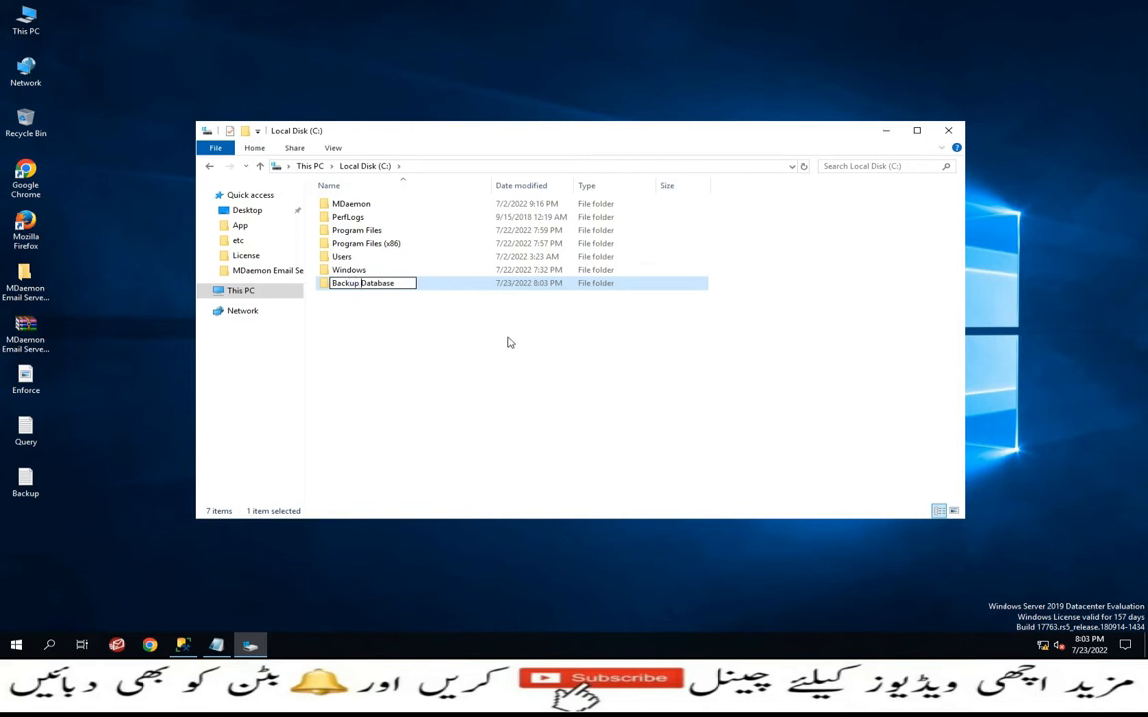
{"action": "left_click", "coordinate": [460, 307]}
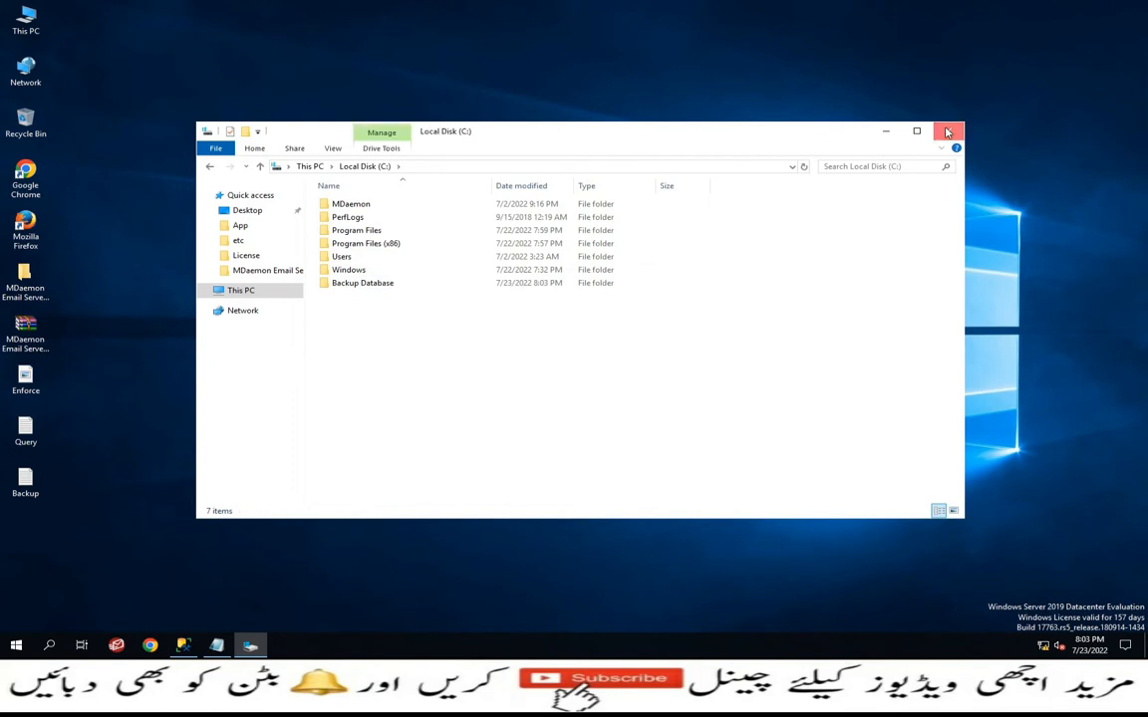
{"action": "left_click", "coordinate": [948, 130]}
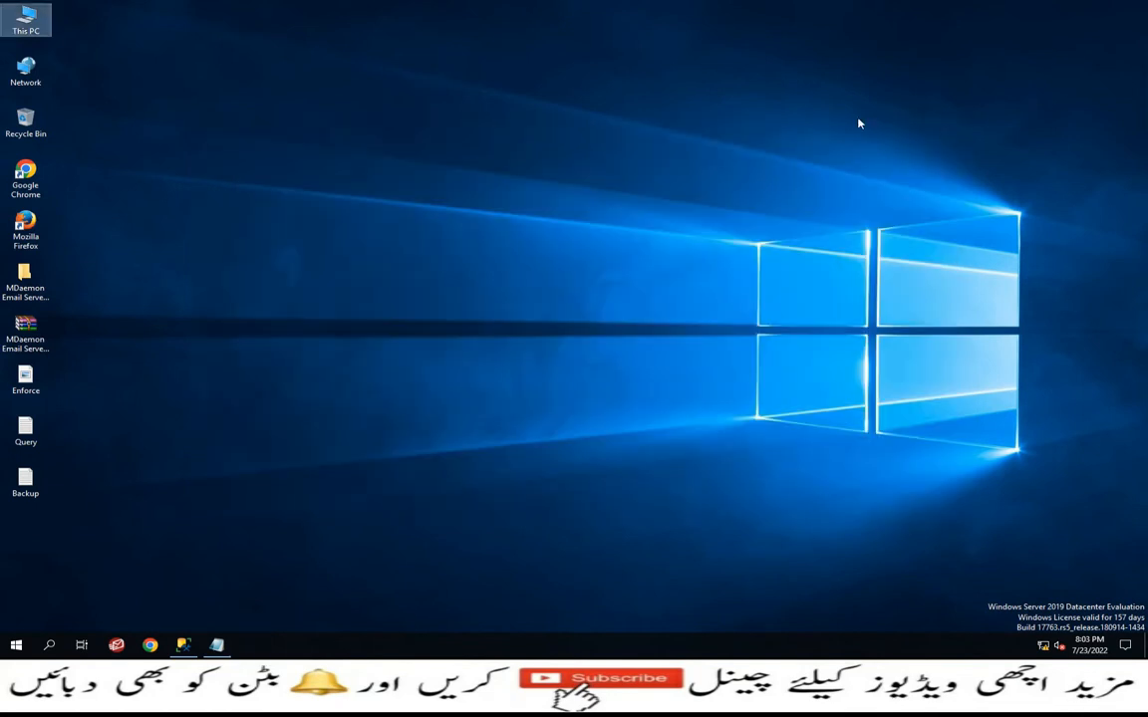
Switch to SQL Server Management Studio and start the SQL Server Agent service on the PDC server.
{"action": "left_click", "coordinate": [184, 646]}
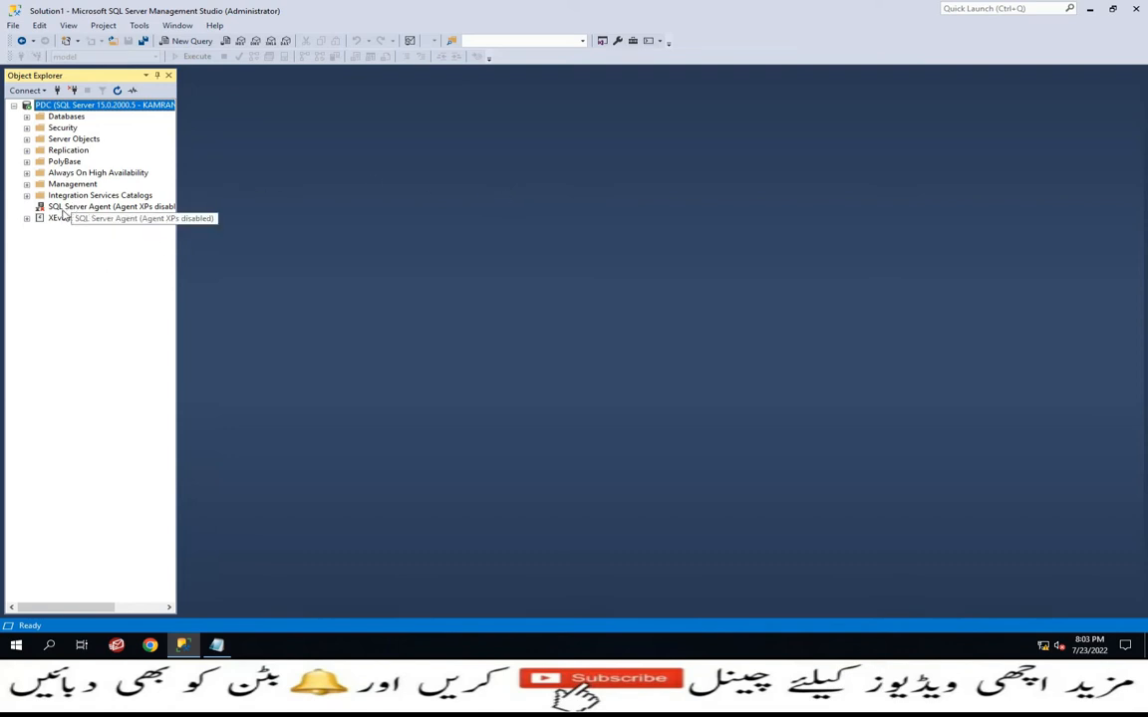
{"action": "right_click", "coordinate": [130, 208]}
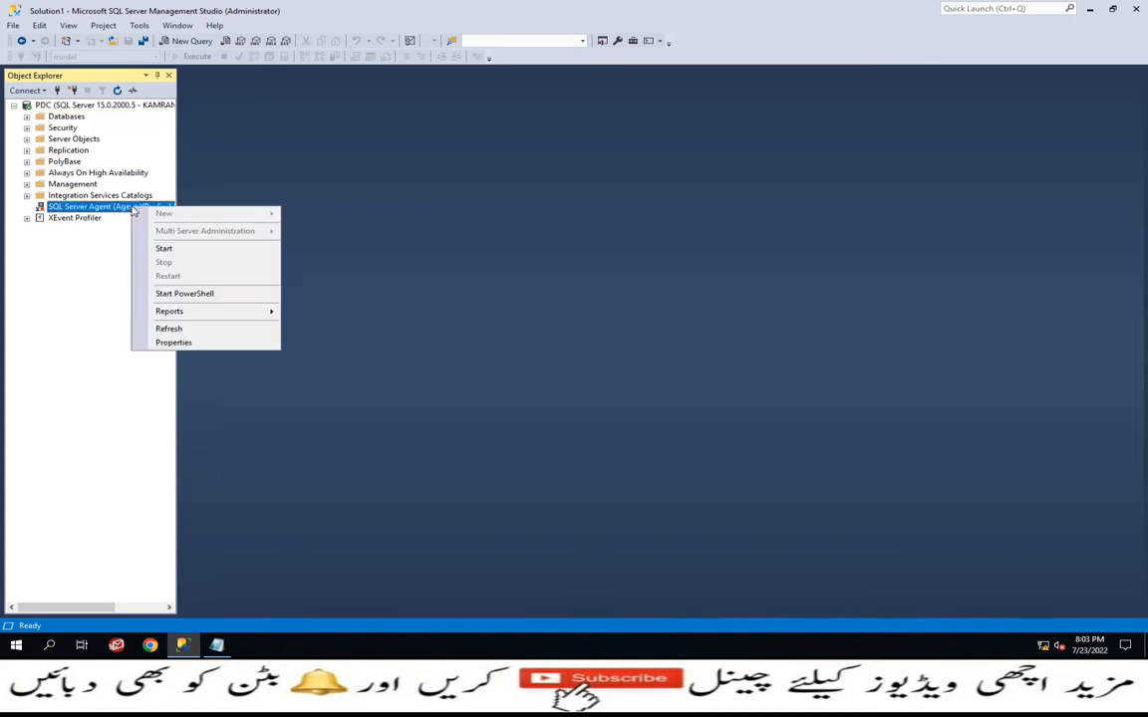
{"action": "left_click", "coordinate": [164, 249]}
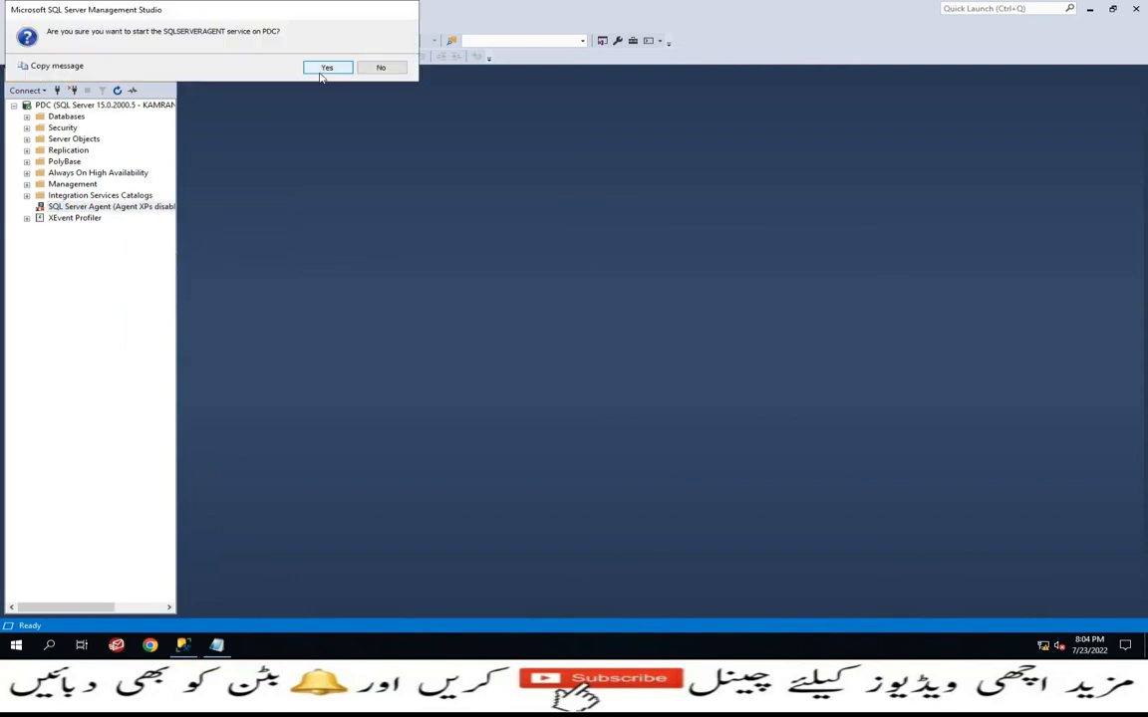
{"action": "left_click", "coordinate": [325, 69]}
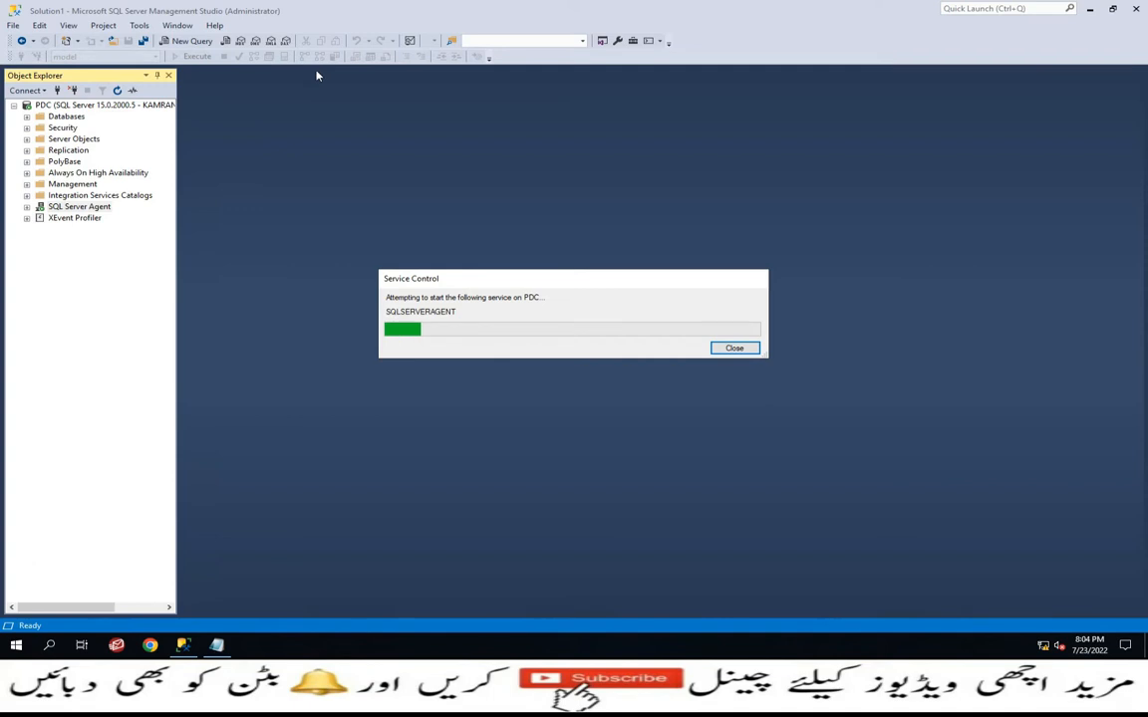
Launch the Maintenance Plan Wizard for the server's Maintenance Plans and proceed past its introduction page.
{"action": "left_click", "coordinate": [26, 116]}
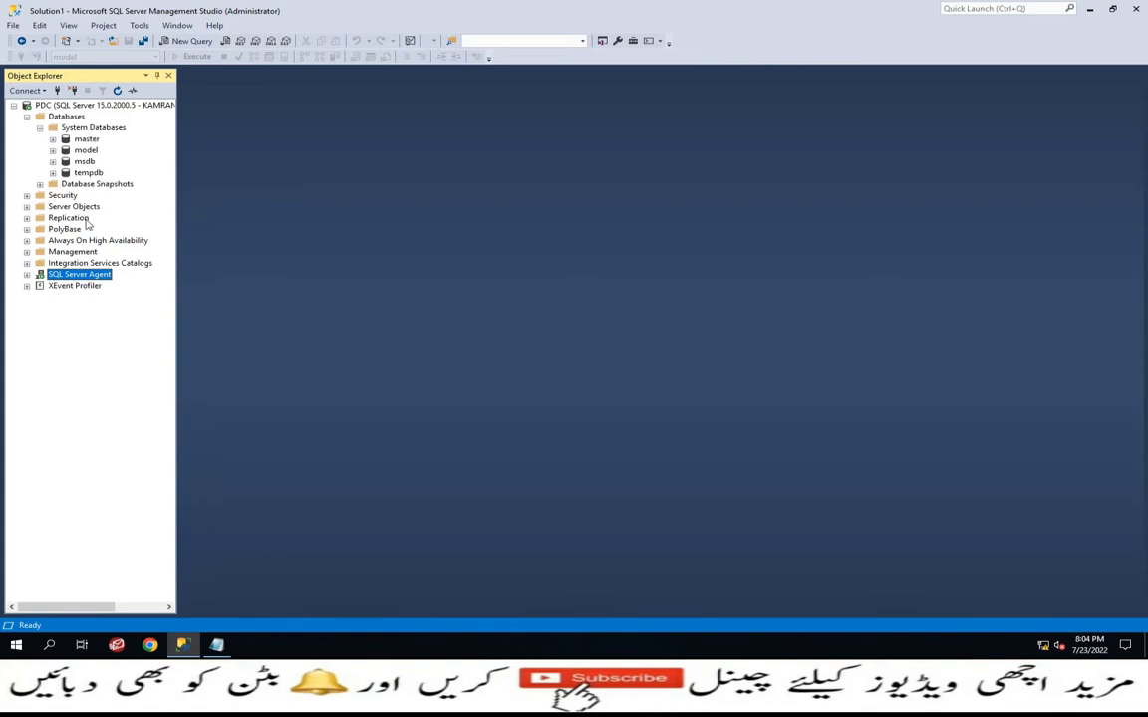
{"action": "left_click", "coordinate": [27, 252]}
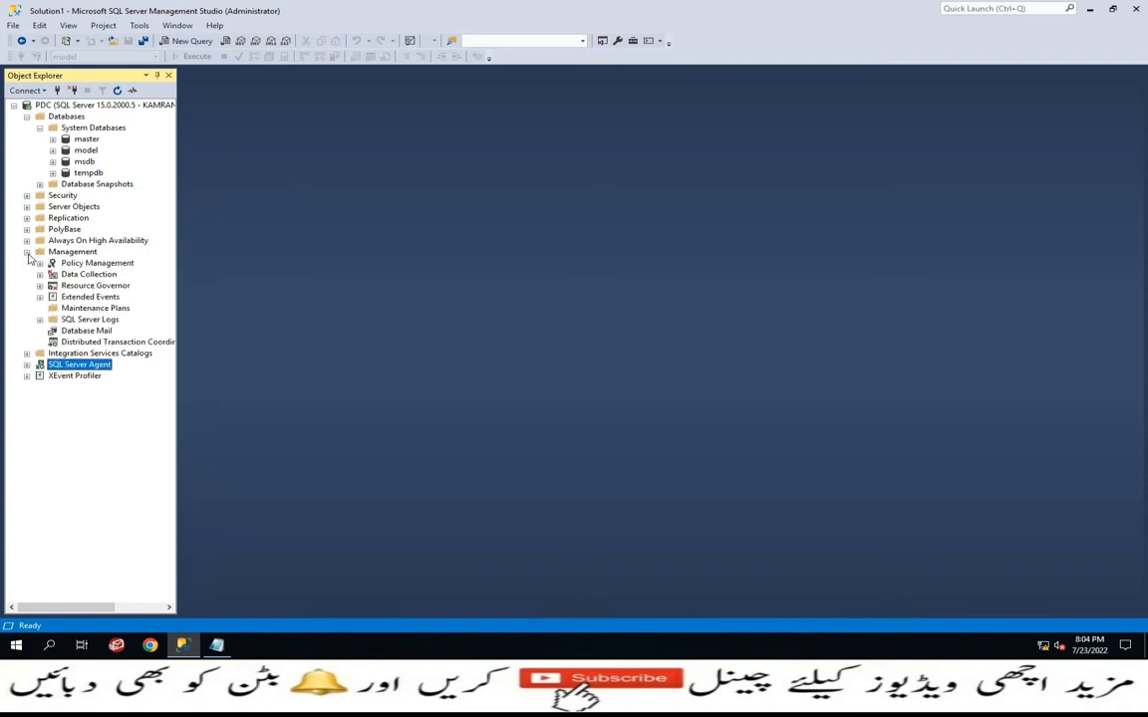
{"action": "left_click", "coordinate": [84, 310]}
{"action": "right_click", "coordinate": [84, 310]}
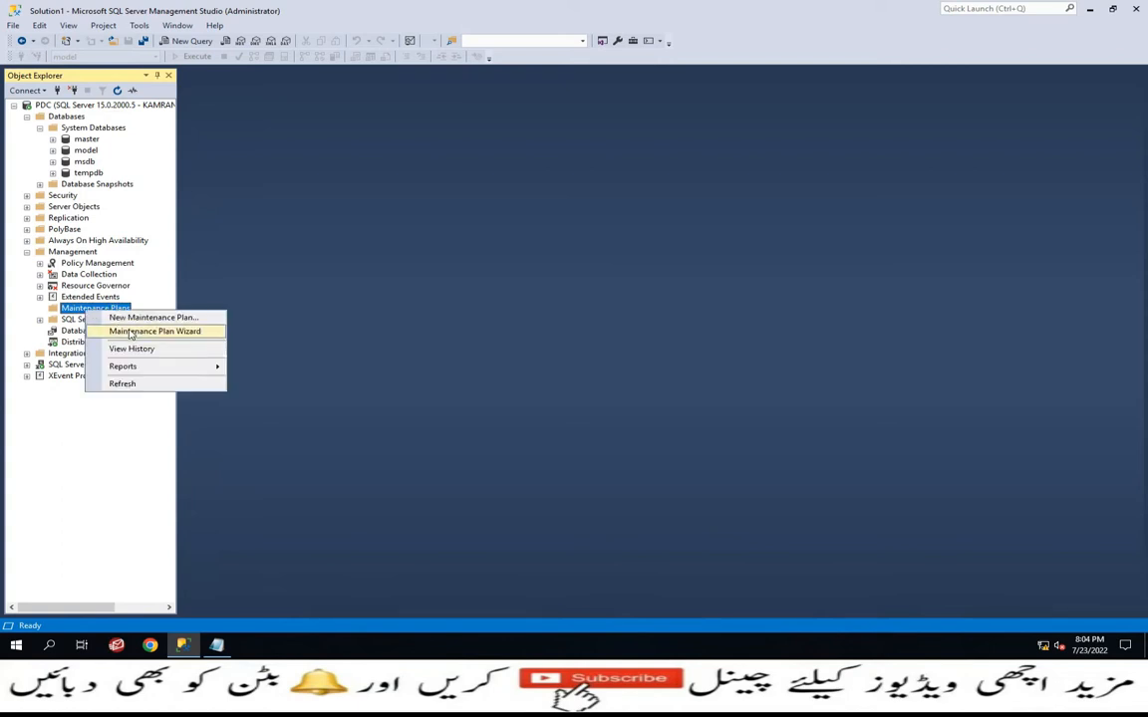
{"action": "left_click", "coordinate": [189, 334]}
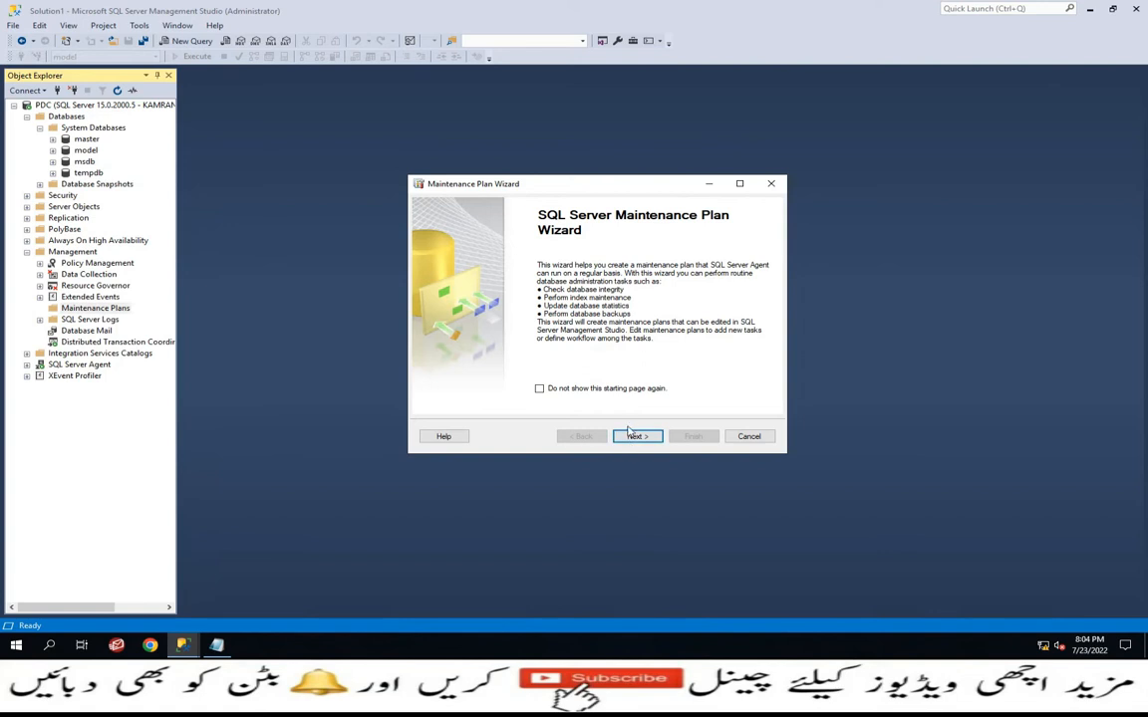
{"action": "left_click", "coordinate": [636, 436]}
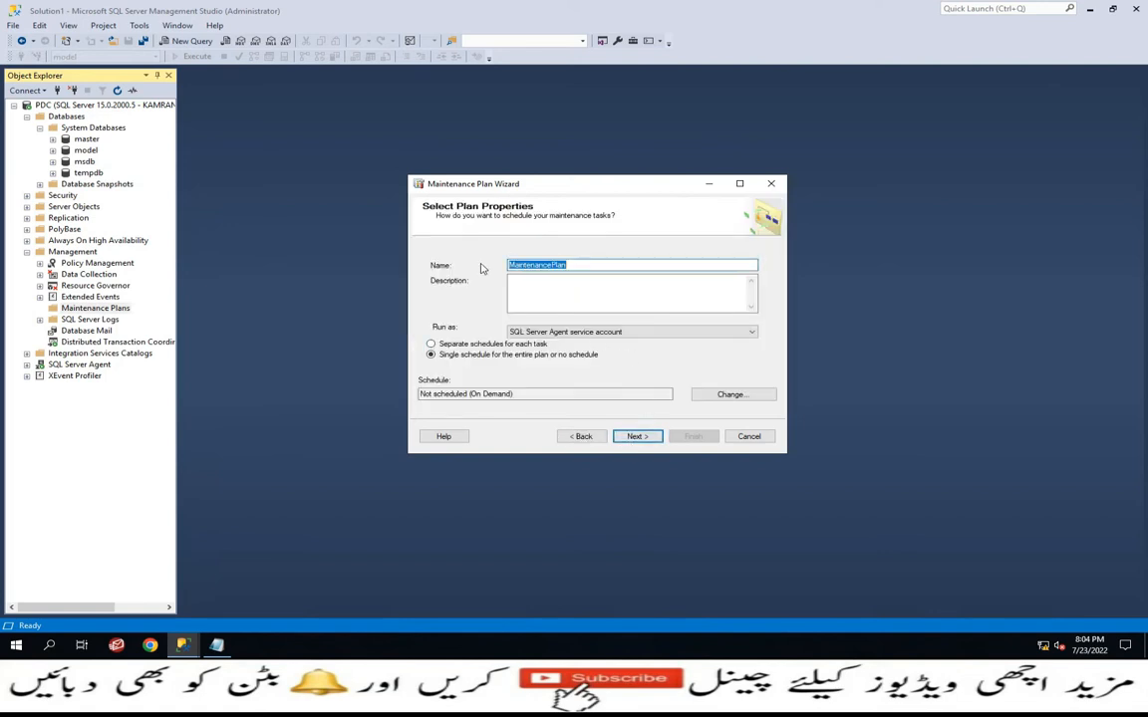
Accept the default plan properties and include Back Up Database (Full) as the plan's only task.
{"action": "left_click", "coordinate": [574, 267]}
{"action": "left_click", "coordinate": [563, 289]}
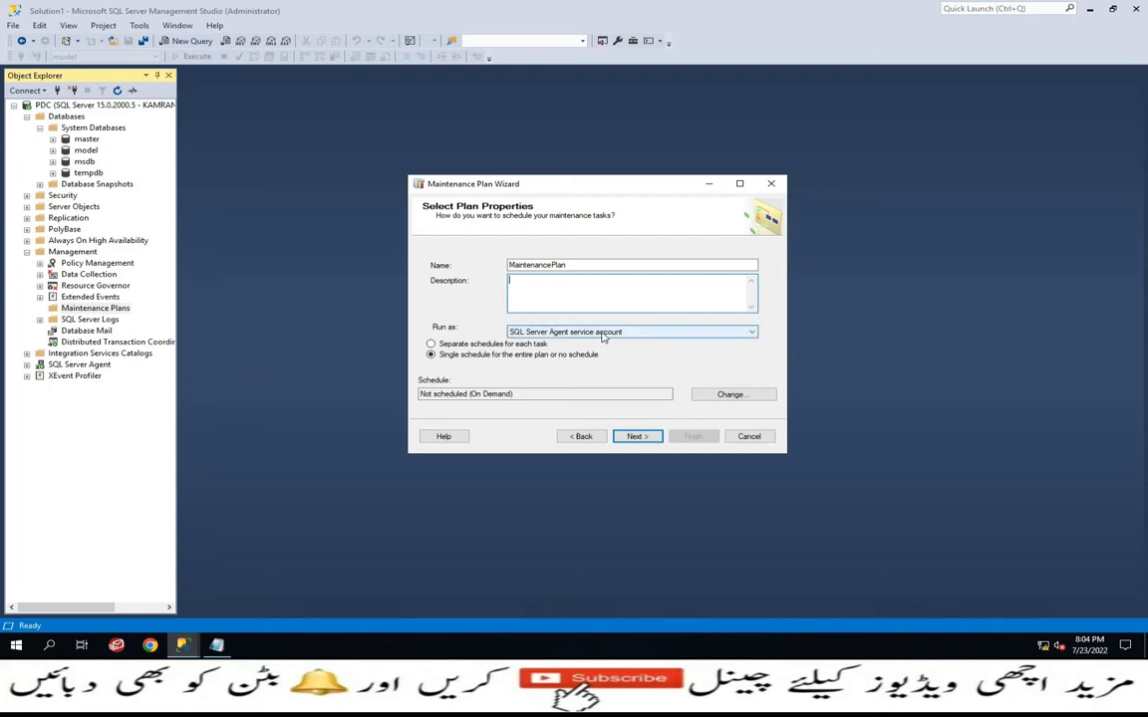
{"action": "left_click", "coordinate": [634, 441]}
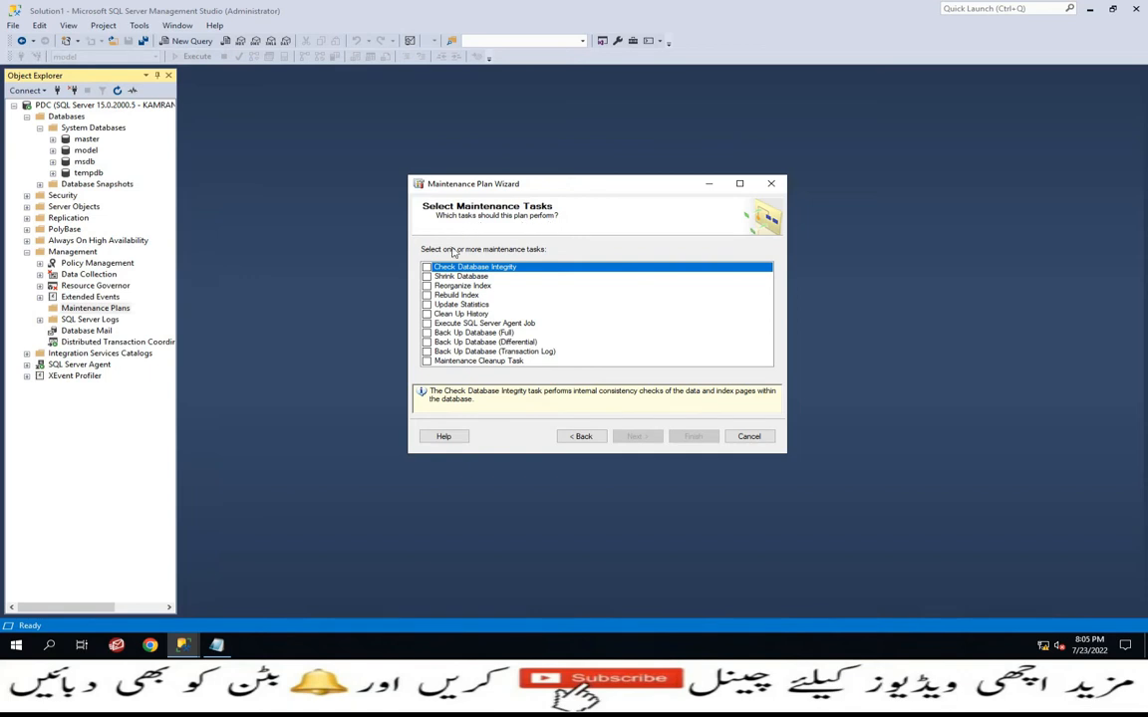
{"action": "left_click", "coordinate": [426, 333]}
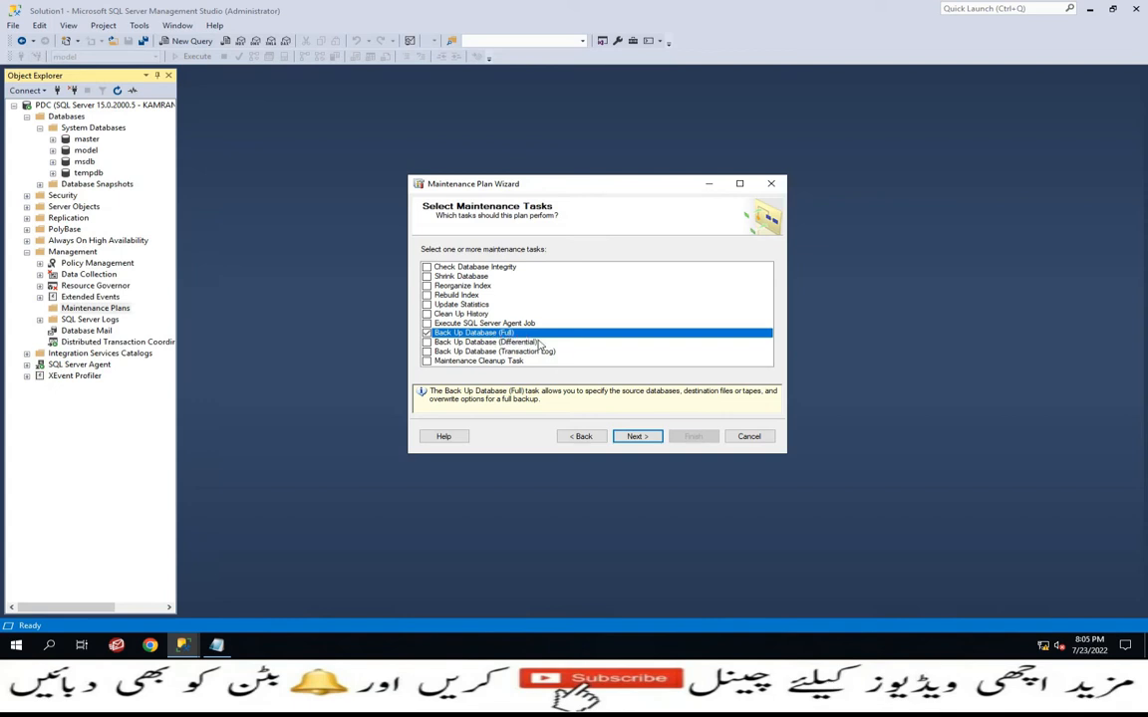
{"action": "left_click", "coordinate": [639, 439]}
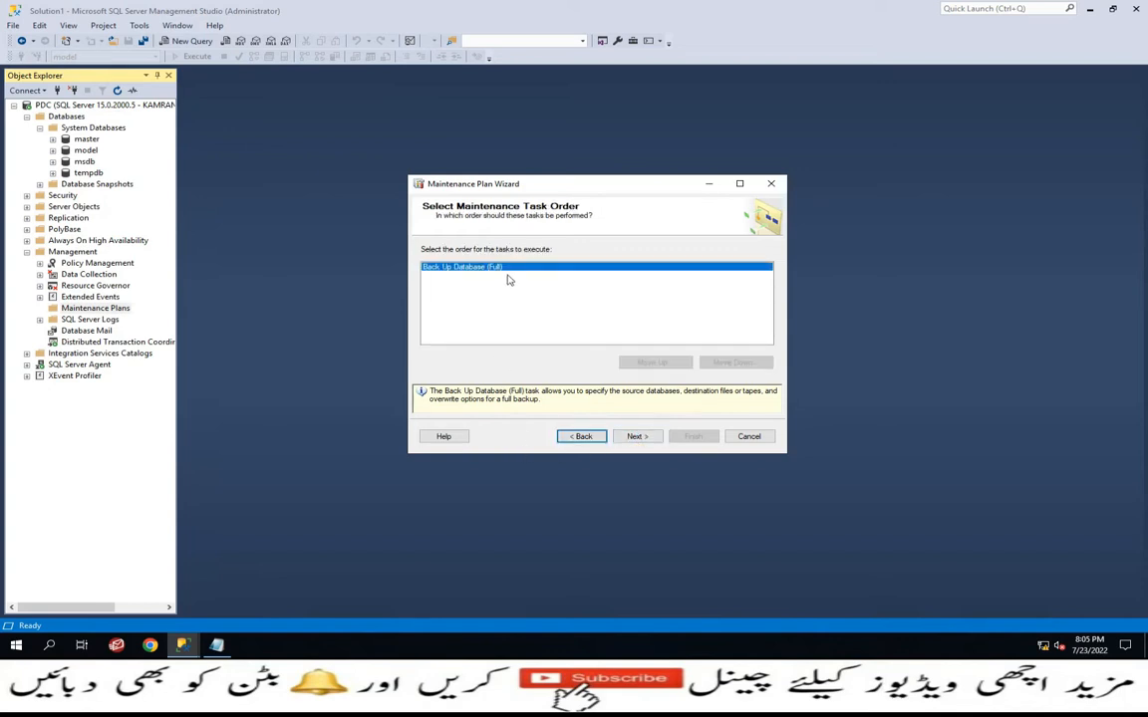
{"action": "left_click", "coordinate": [637, 437]}
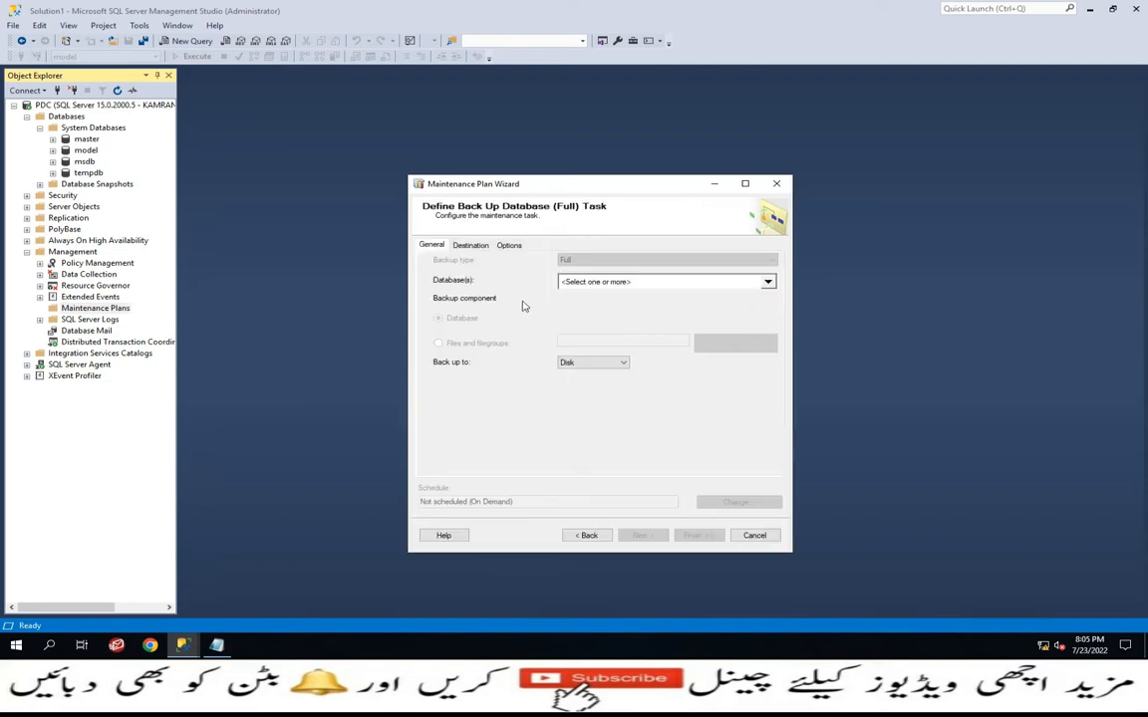
Select the model database for the full backup task and keep Disk as the backup medium.
{"action": "left_click", "coordinate": [769, 283]}
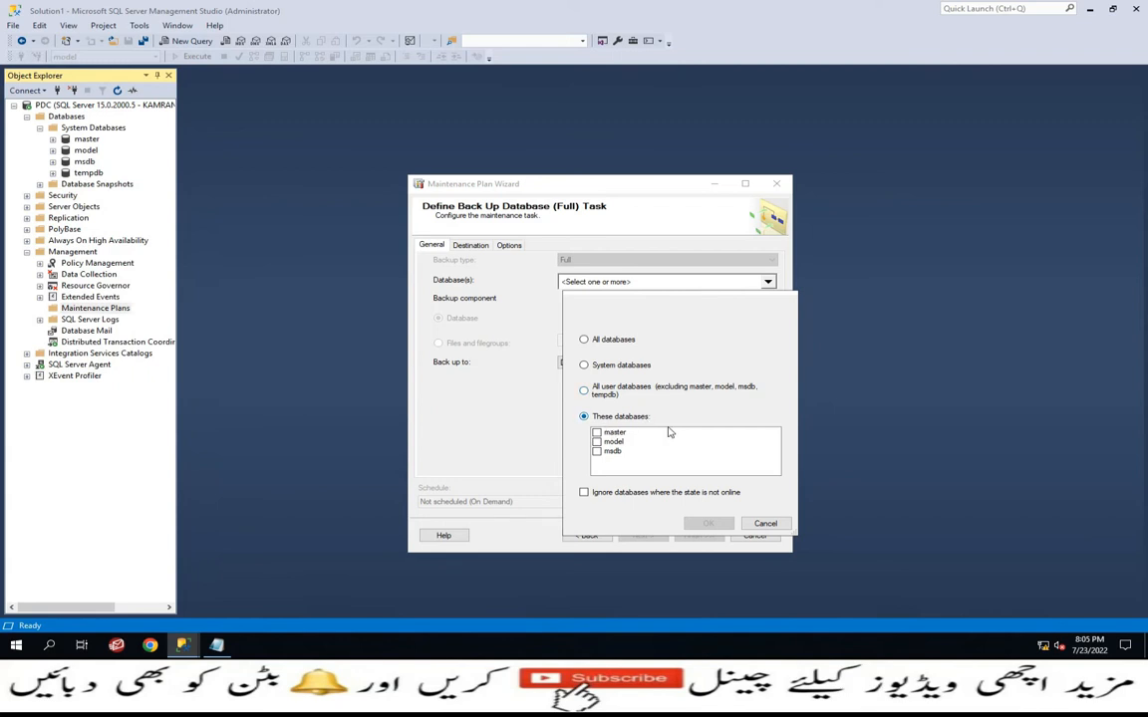
{"action": "left_click", "coordinate": [597, 441]}
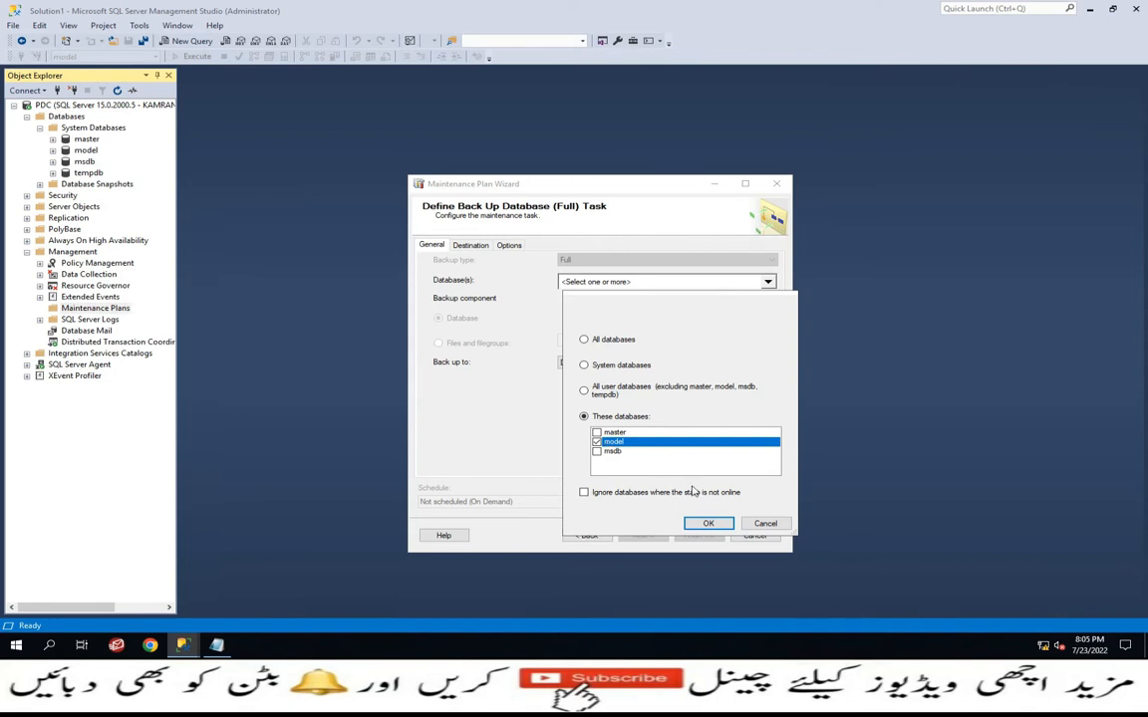
{"action": "left_click", "coordinate": [709, 524]}
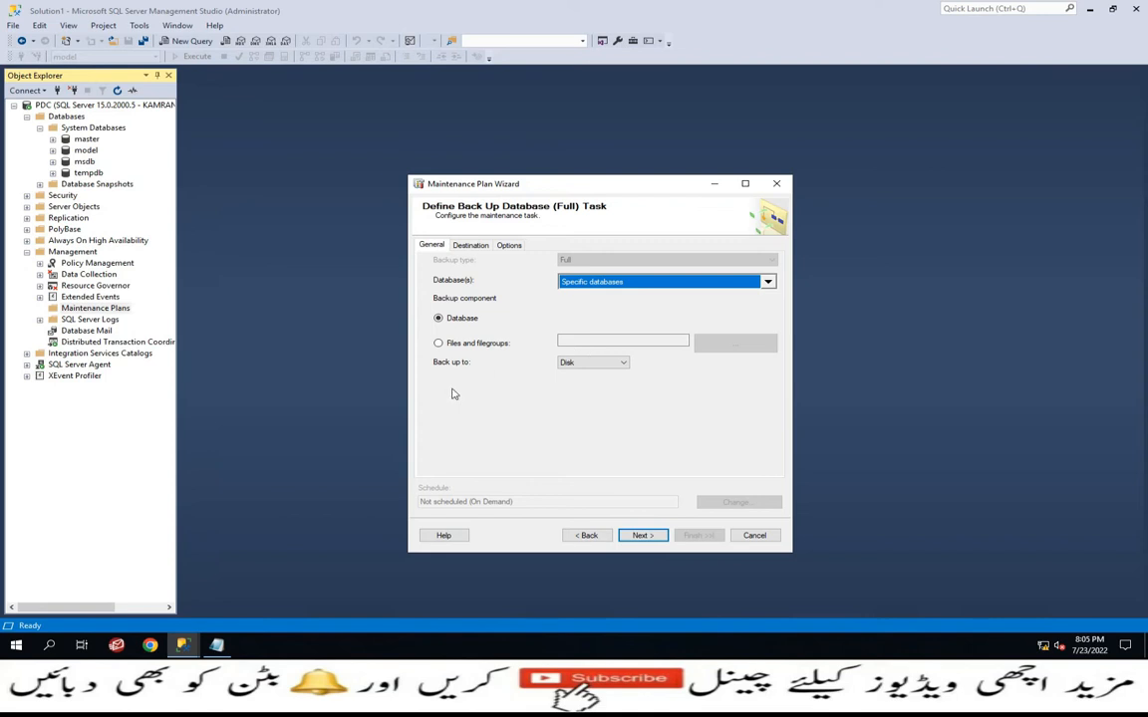
{"action": "left_click", "coordinate": [624, 364]}
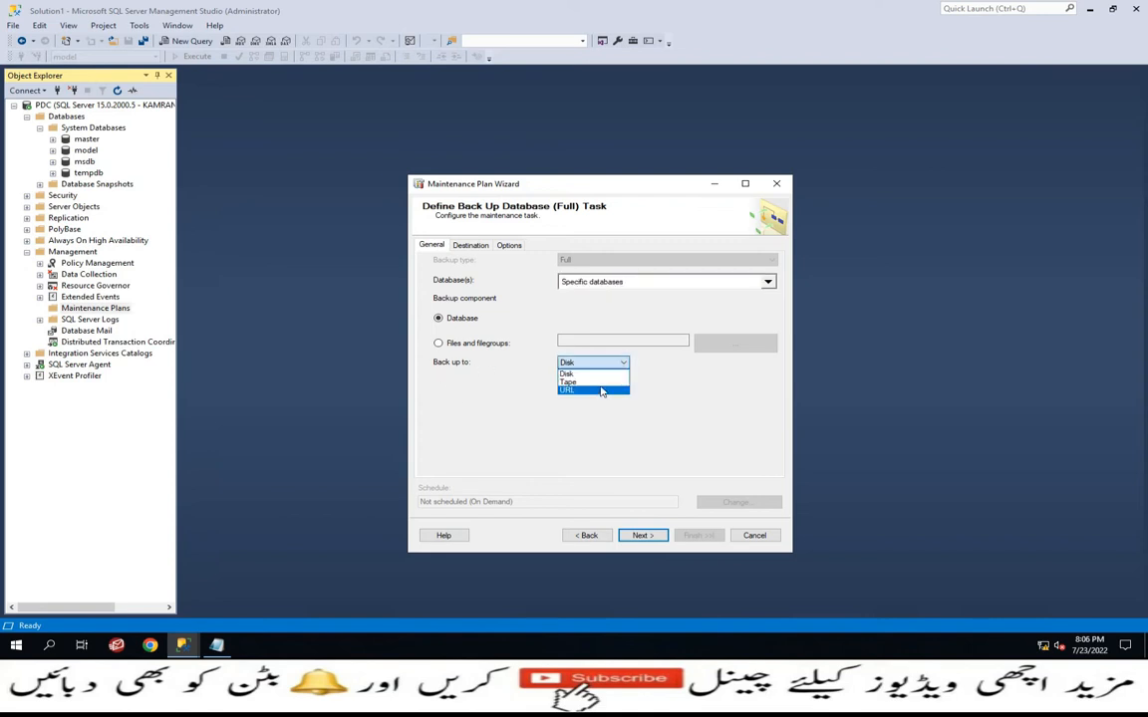
{"action": "left_click", "coordinate": [588, 364]}
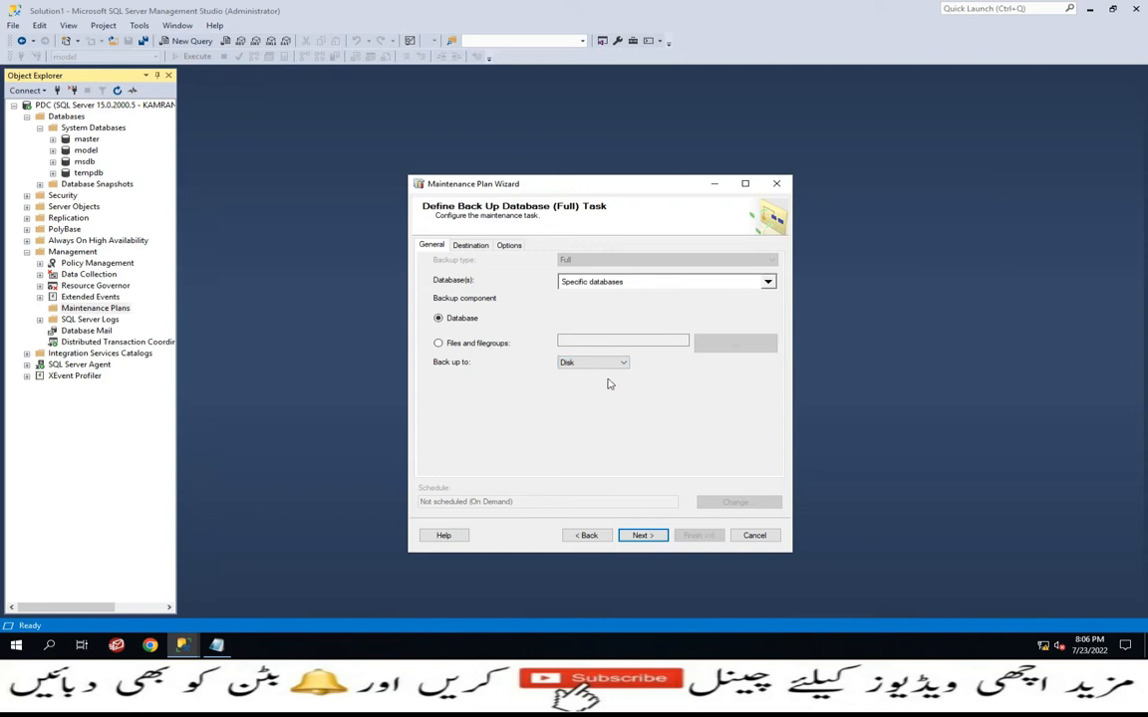
Set the backup destination folder to C:\Backup Database, keeping one bak file per database, and accept the task definition.
{"action": "left_click", "coordinate": [469, 247]}
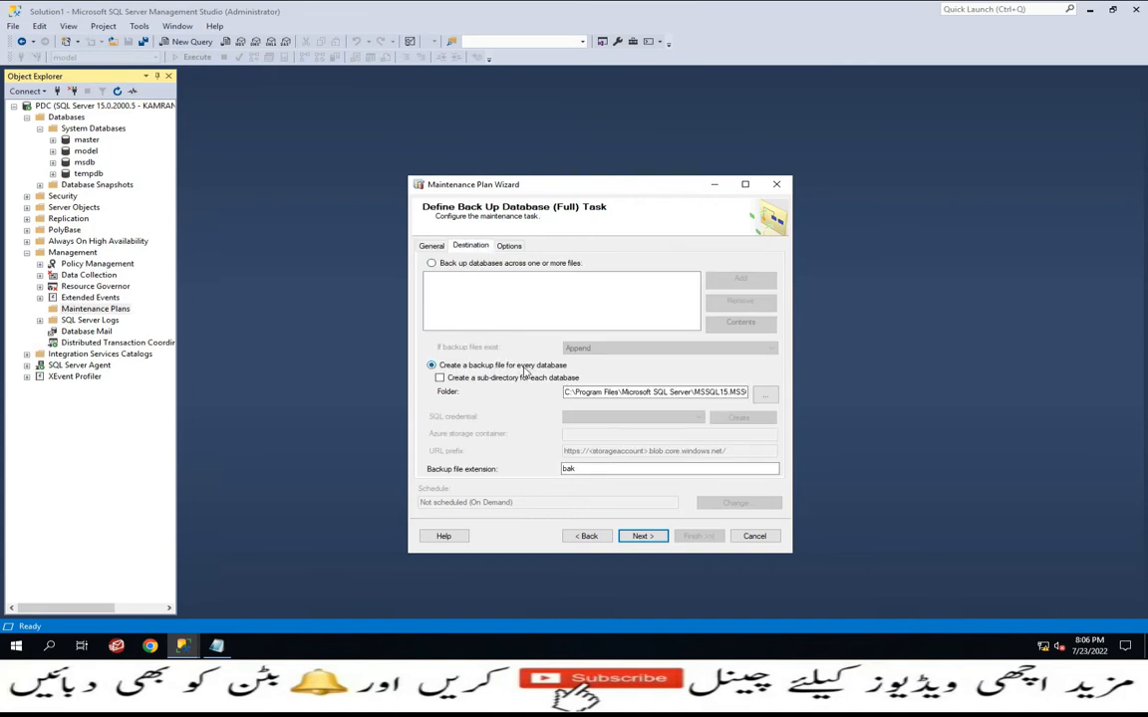
{"action": "left_click", "coordinate": [764, 396]}
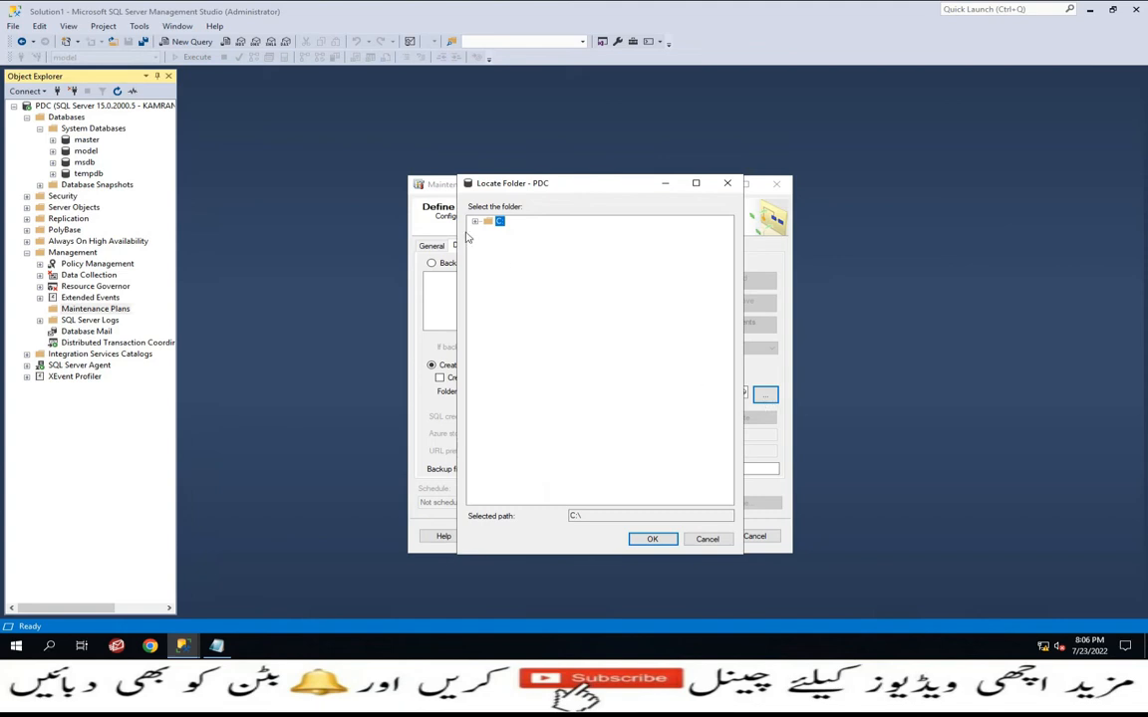
{"action": "left_click", "coordinate": [475, 221]}
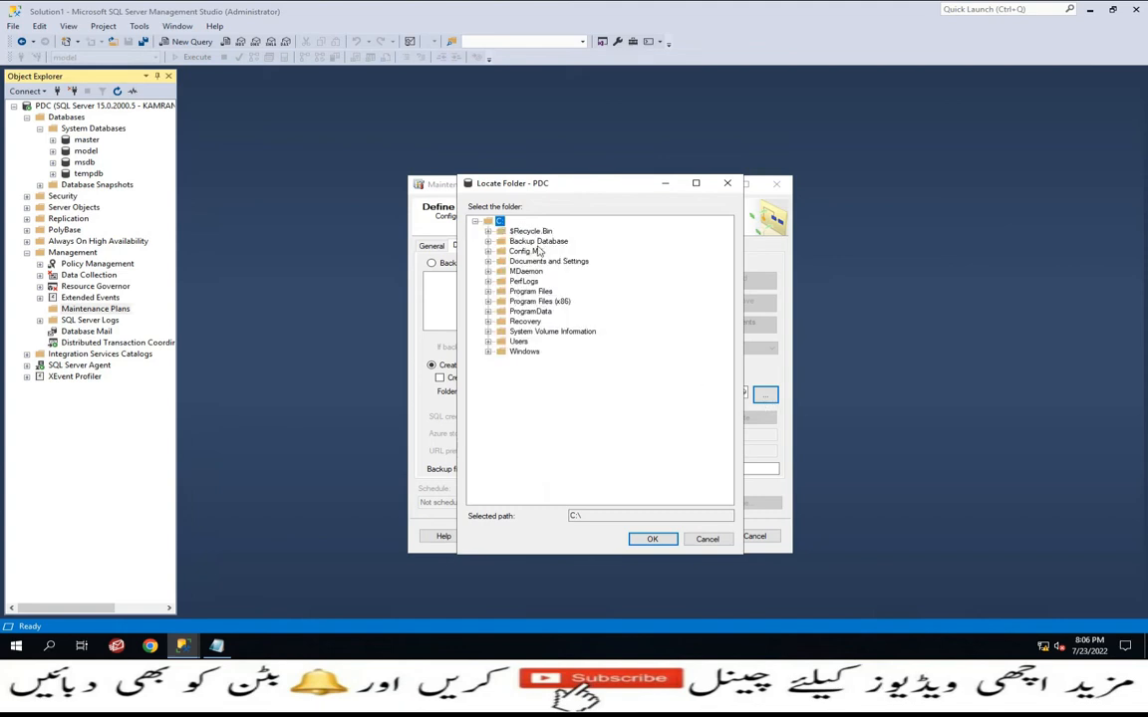
{"action": "left_click", "coordinate": [540, 245]}
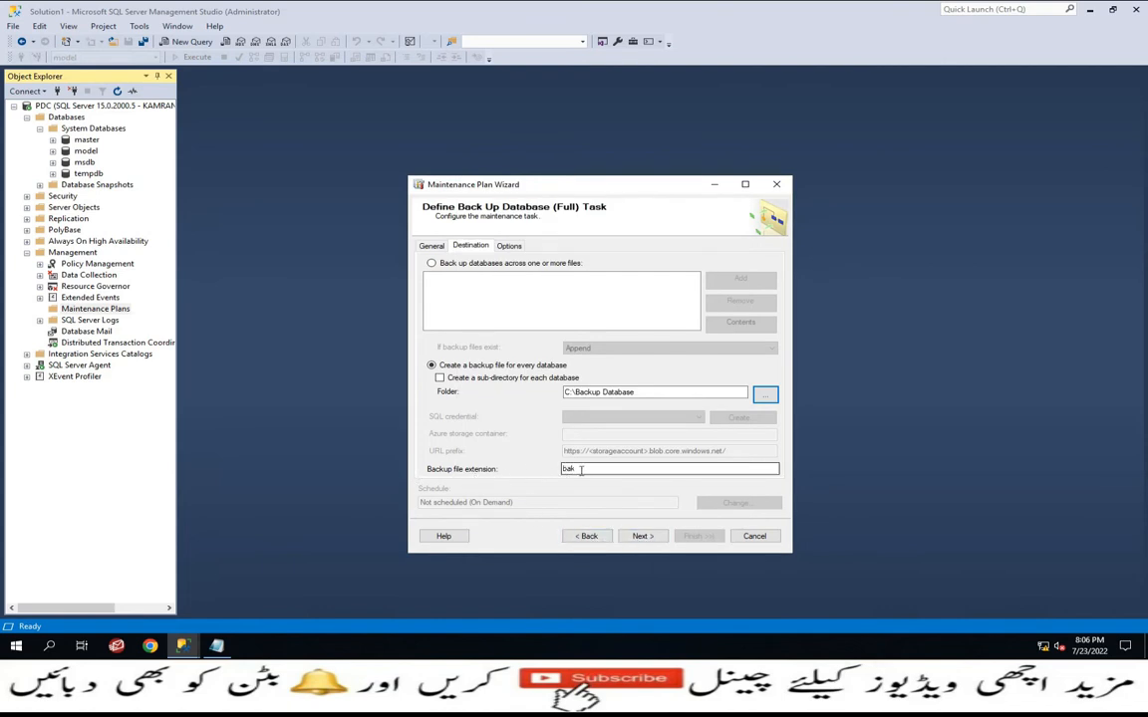
{"action": "left_click", "coordinate": [642, 536]}
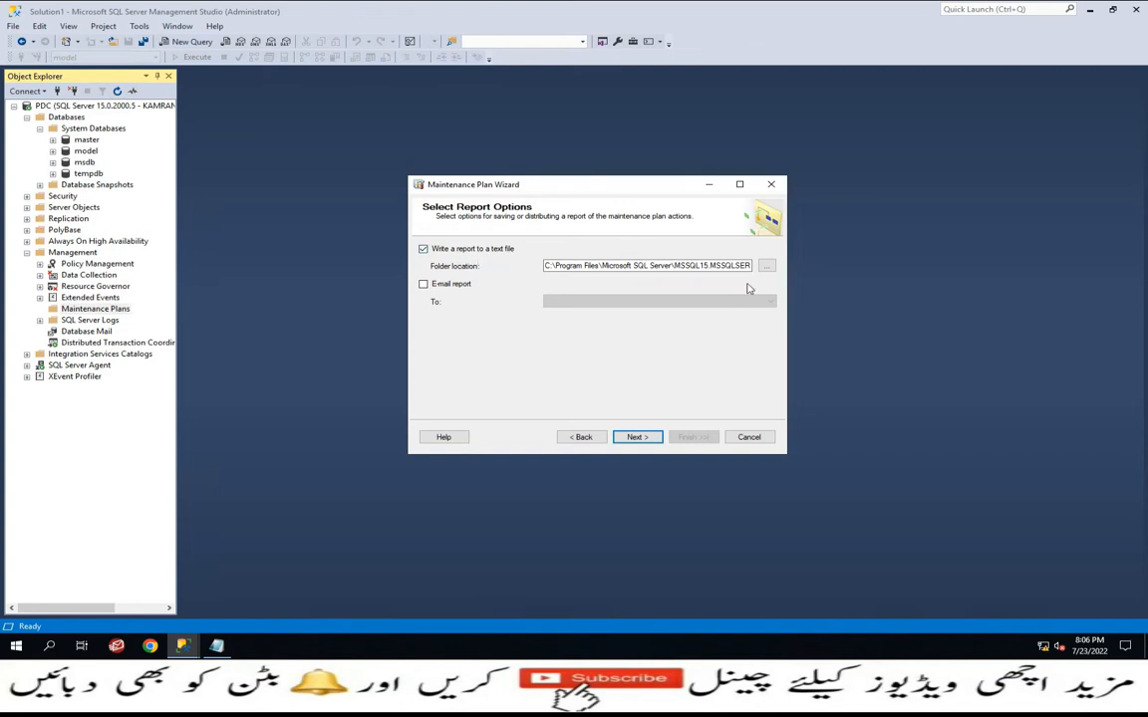
Set the folder location of the plan's text report to C:\Backup Database.
{"action": "left_click", "coordinate": [767, 266]}
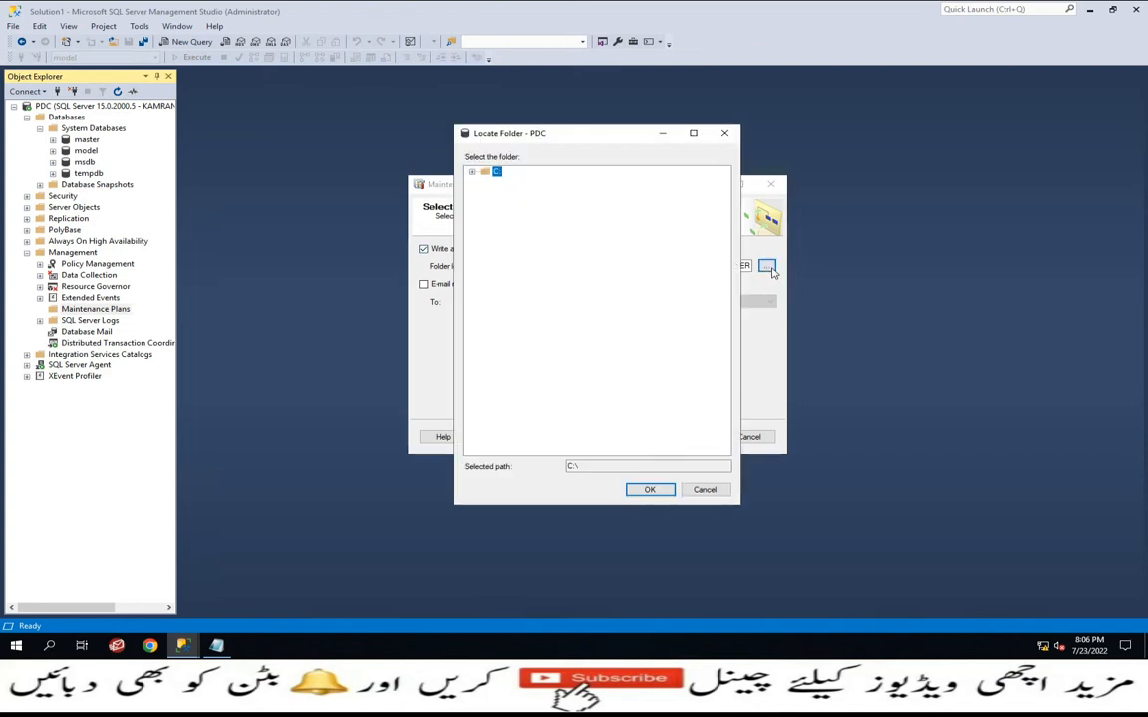
{"action": "left_click", "coordinate": [474, 174]}
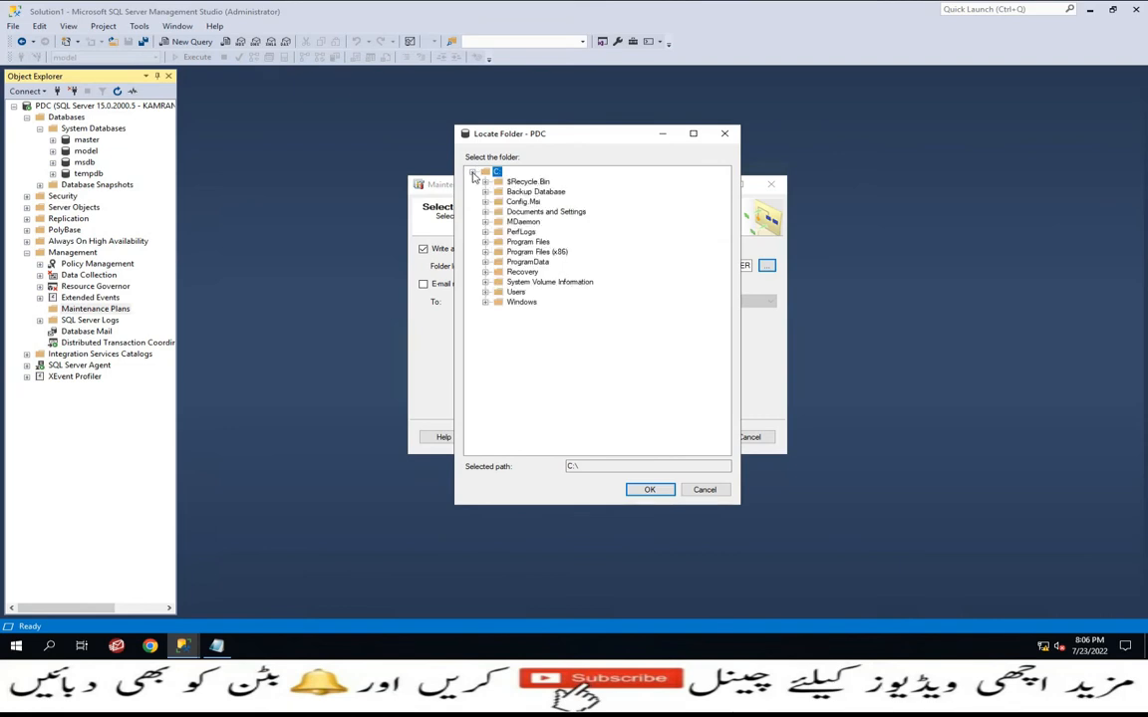
{"action": "left_click", "coordinate": [535, 192]}
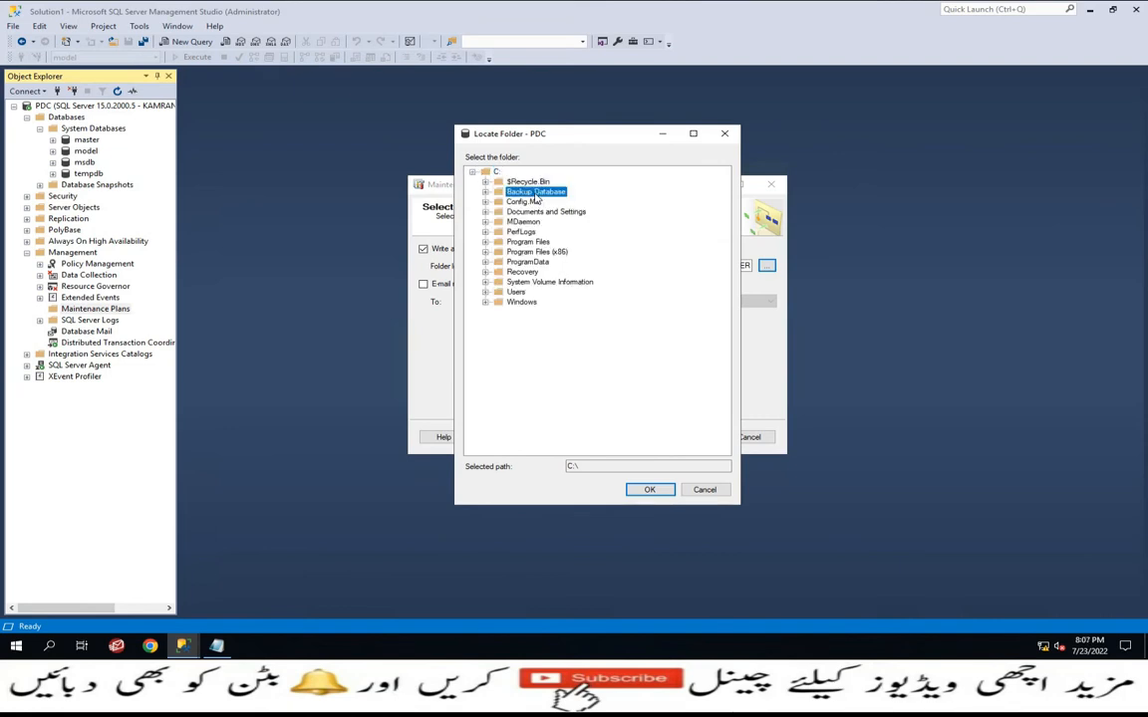
{"action": "left_click", "coordinate": [649, 489]}
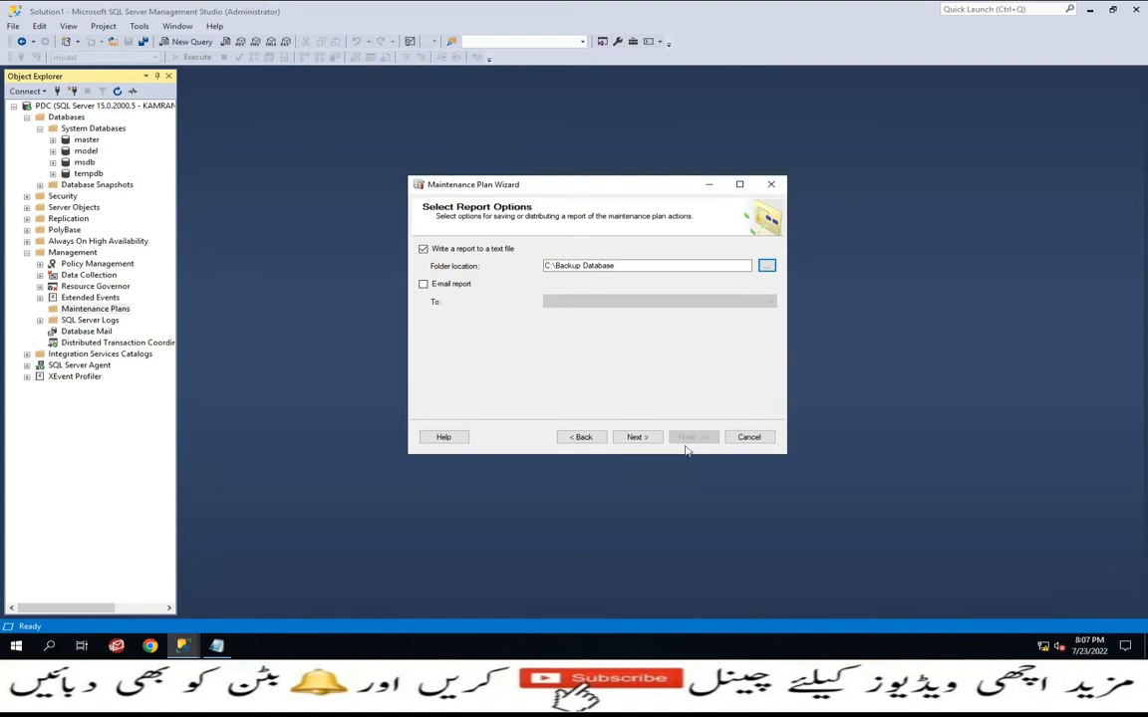
Leave the e-mail report off, finish creating the maintenance plan with the chosen settings, and close the wizard.
{"action": "left_click", "coordinate": [425, 287]}
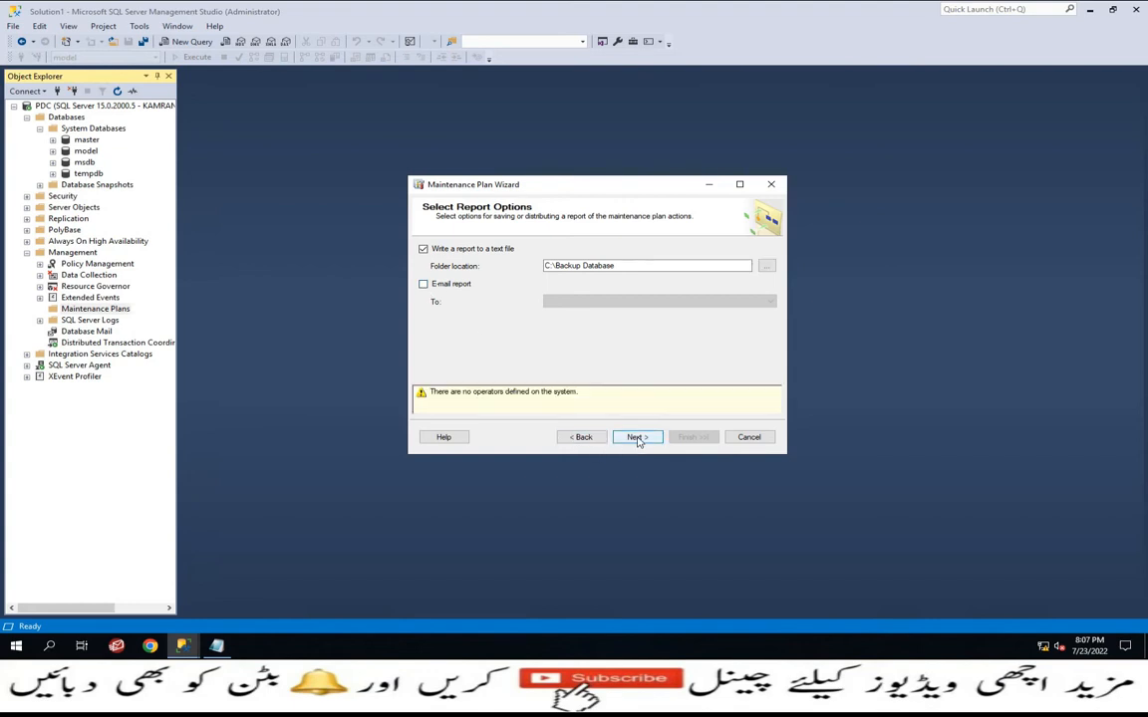
{"action": "left_click", "coordinate": [642, 440]}
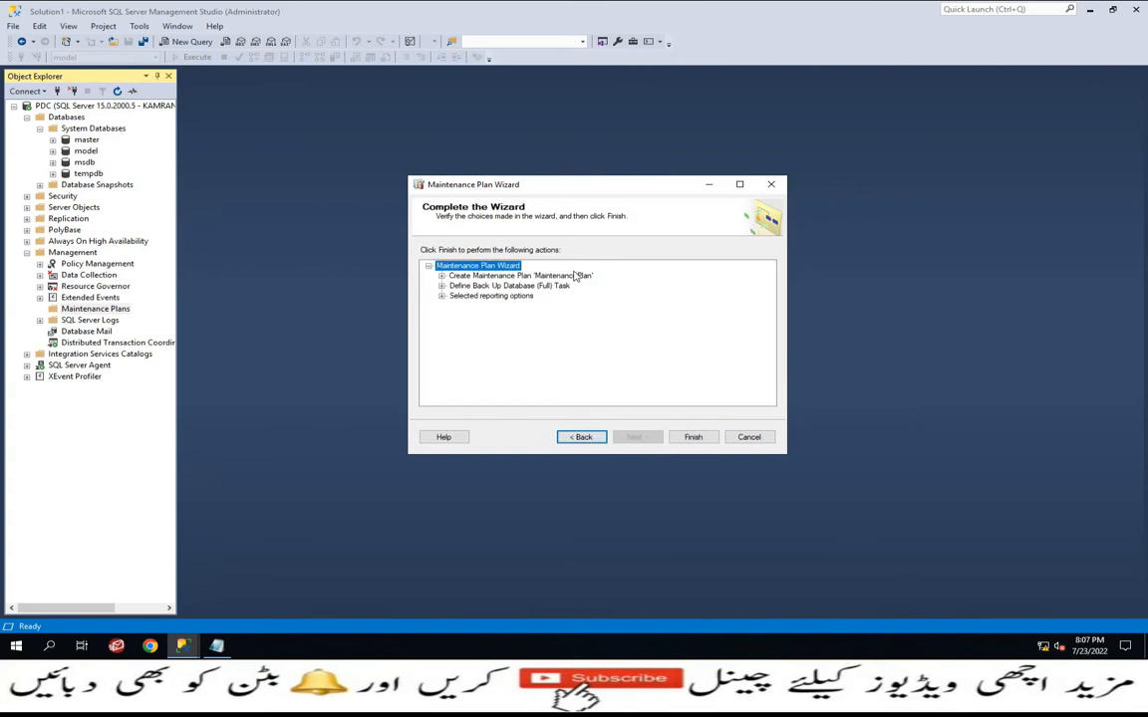
{"action": "left_click", "coordinate": [690, 436]}
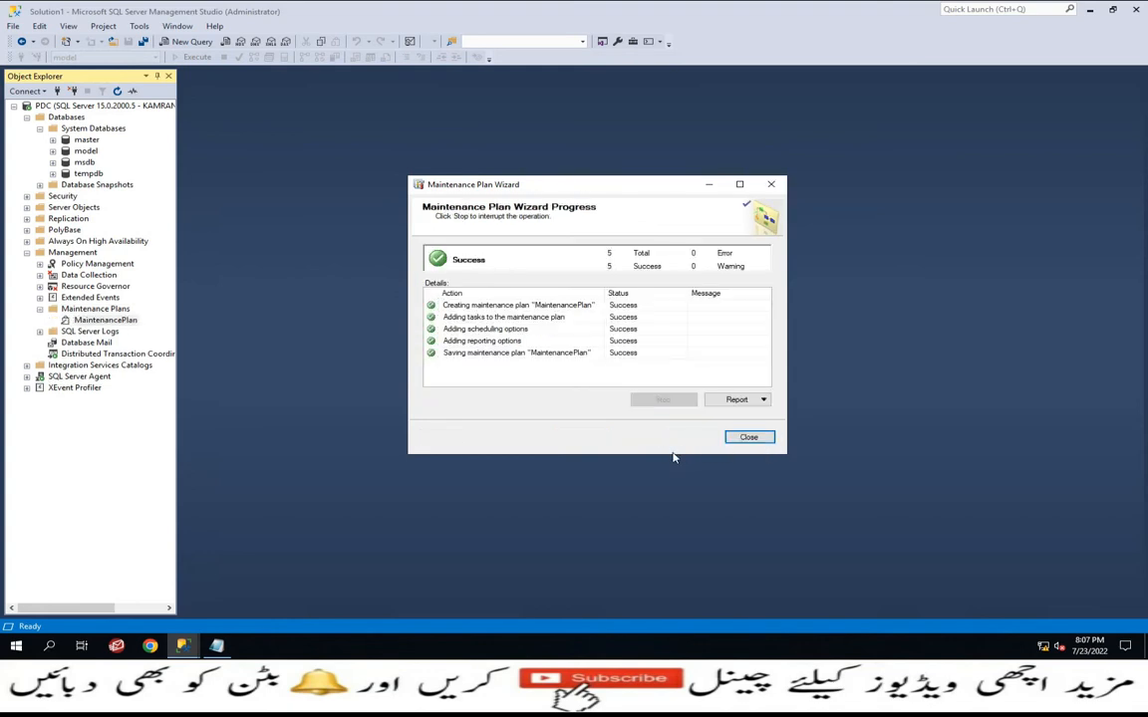
{"action": "left_click", "coordinate": [743, 438]}
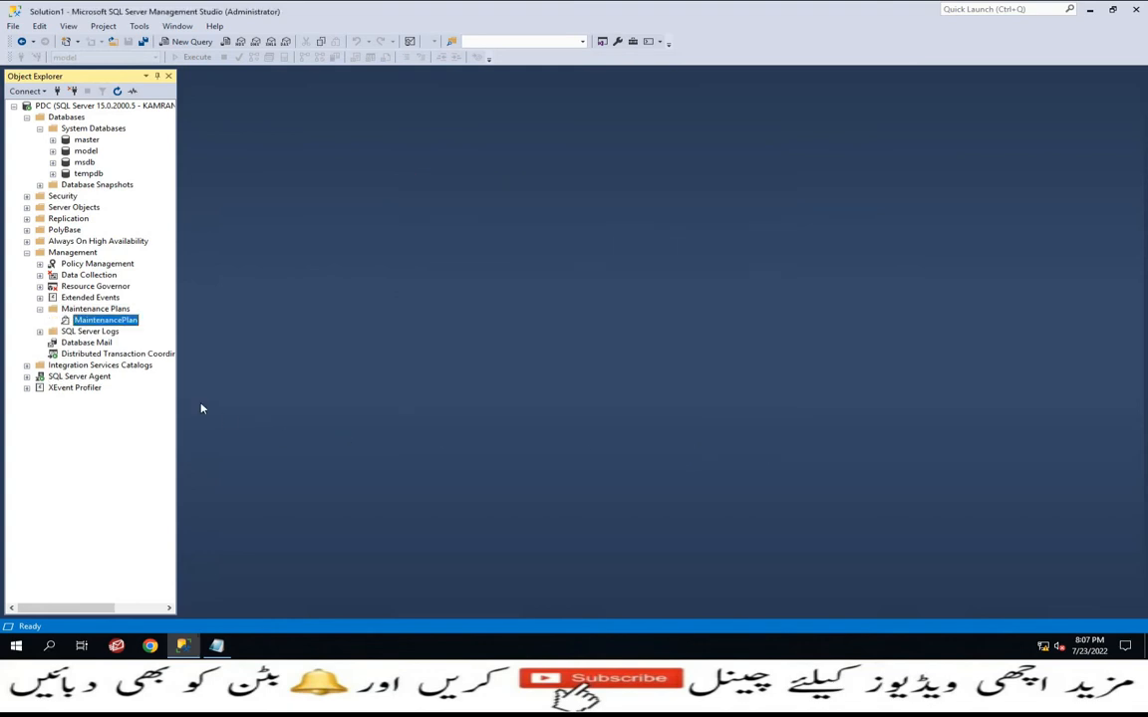
Open the new MaintenancePlan for modification and rename its subplan as MyDBBackup.
{"action": "left_click", "coordinate": [95, 320]}
{"action": "left_click", "coordinate": [151, 322]}
{"action": "right_click", "coordinate": [113, 323]}
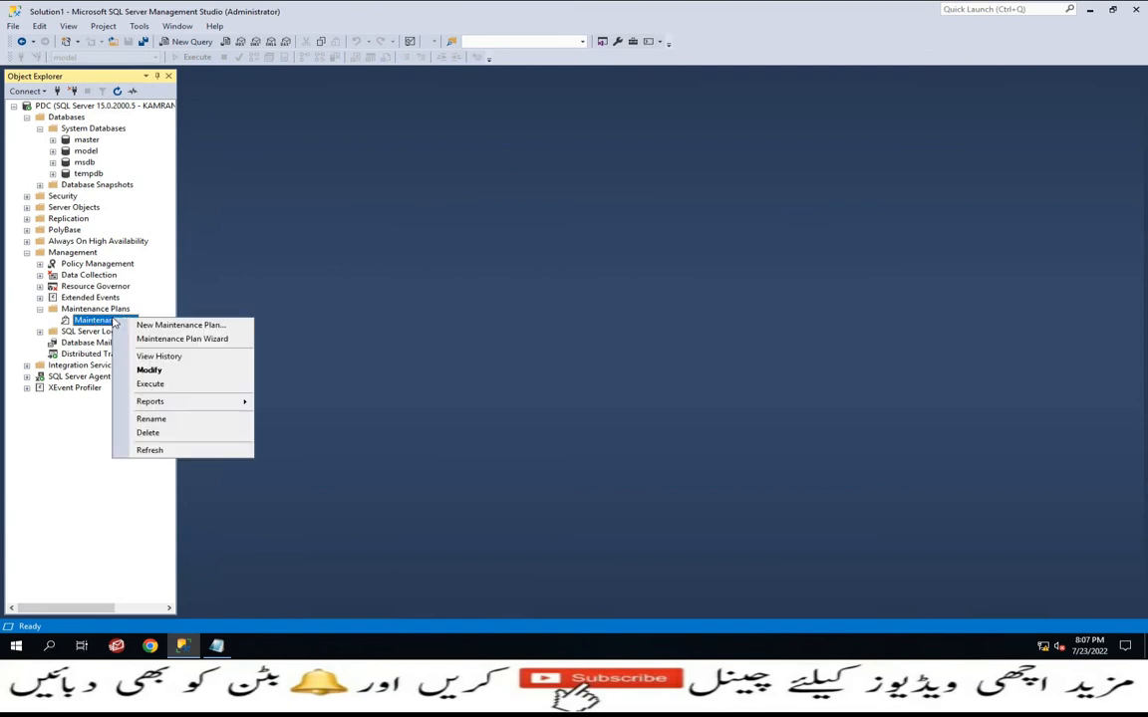
{"action": "left_click", "coordinate": [147, 370]}
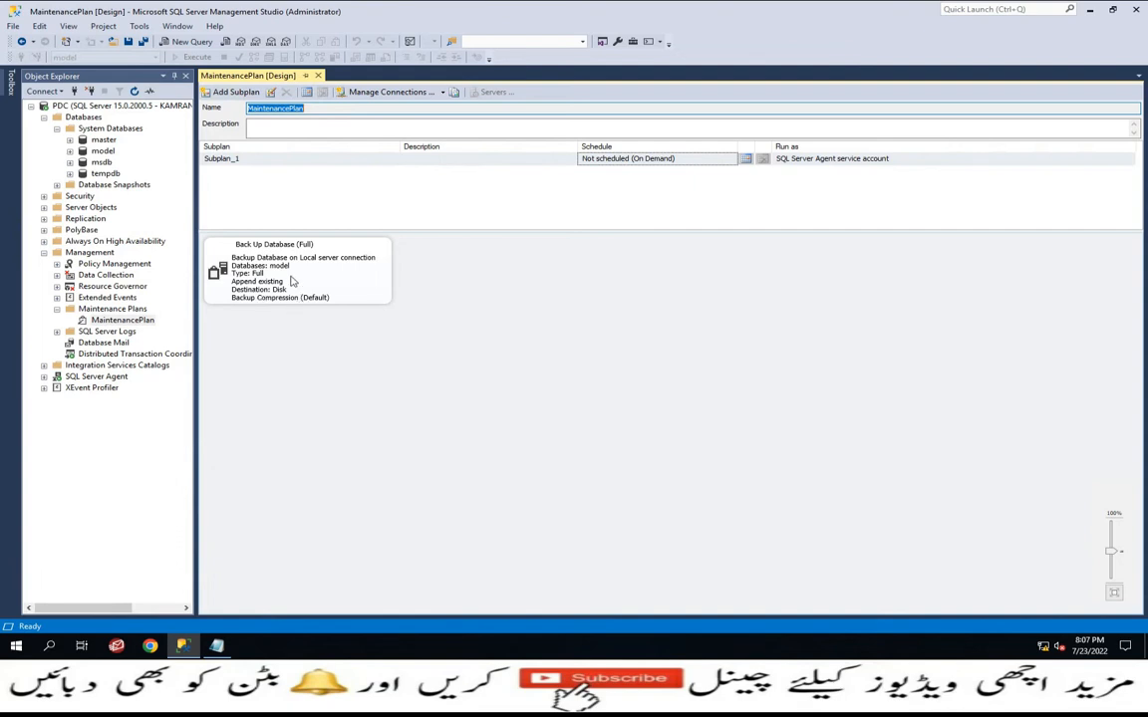
{"action": "double_click", "coordinate": [227, 162]}
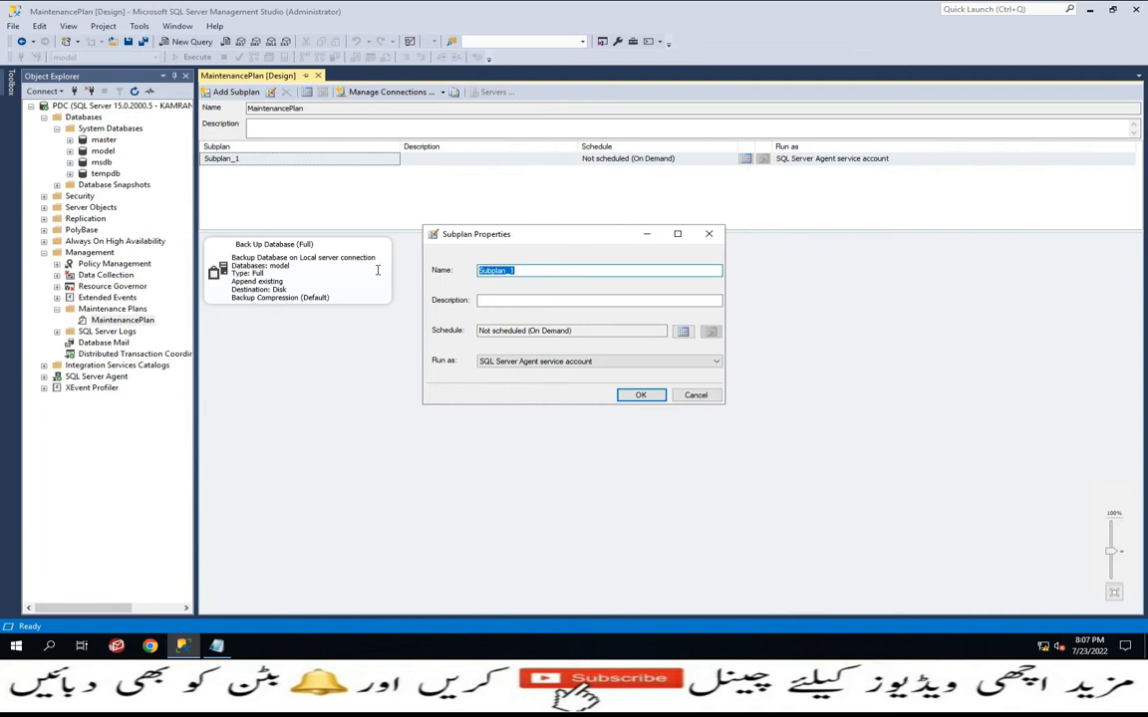
{"action": "type", "text": "MyDB"}
{"action": "left_click", "coordinate": [638, 394]}
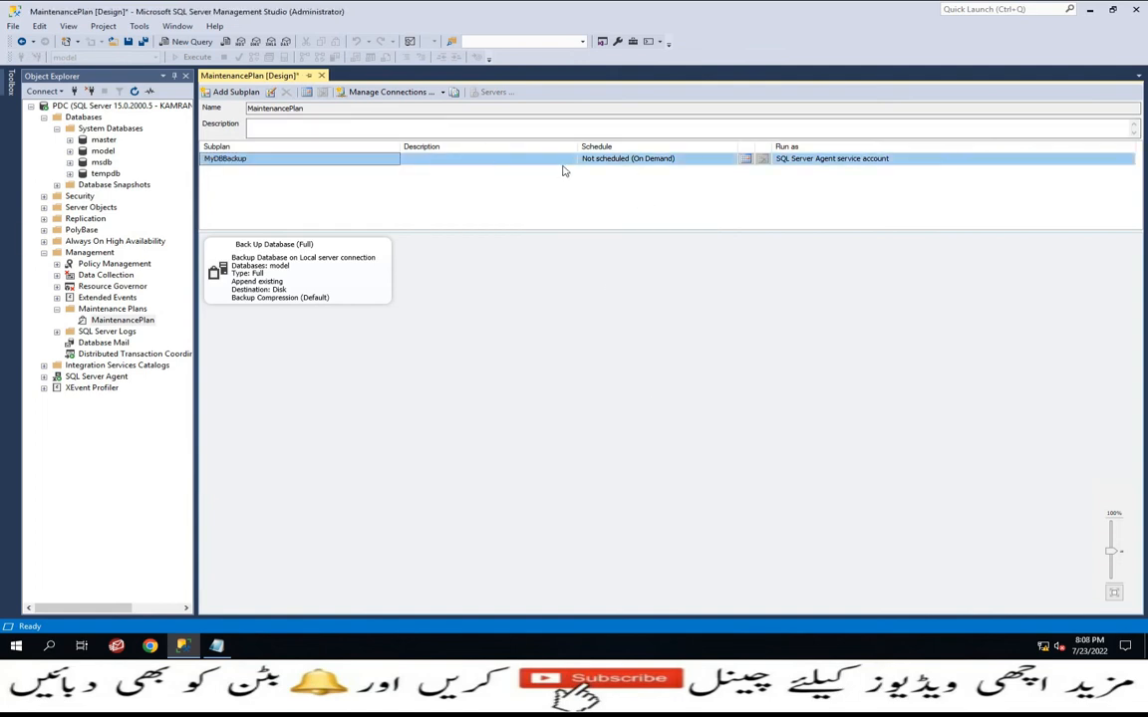
Start a job schedule for the MyDBBackup subplan, with the Recurring type and a daily occurrence every 1 day.
{"action": "left_click", "coordinate": [747, 160]}
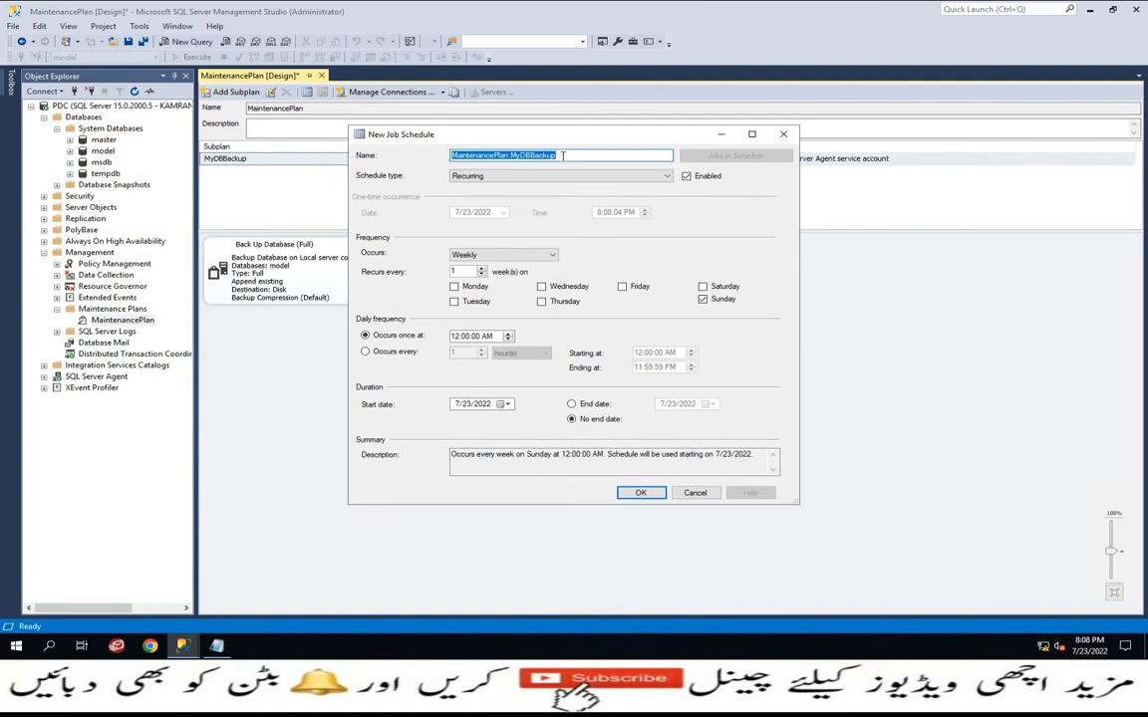
{"action": "left_click", "coordinate": [562, 156]}
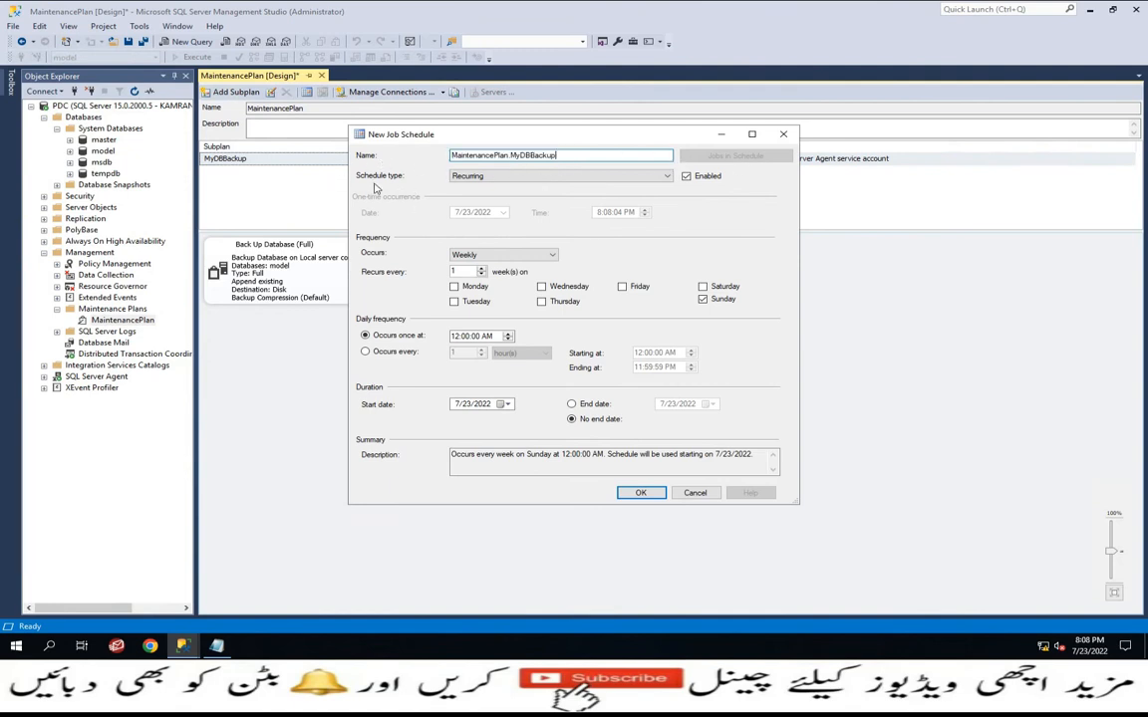
{"action": "left_click", "coordinate": [667, 177]}
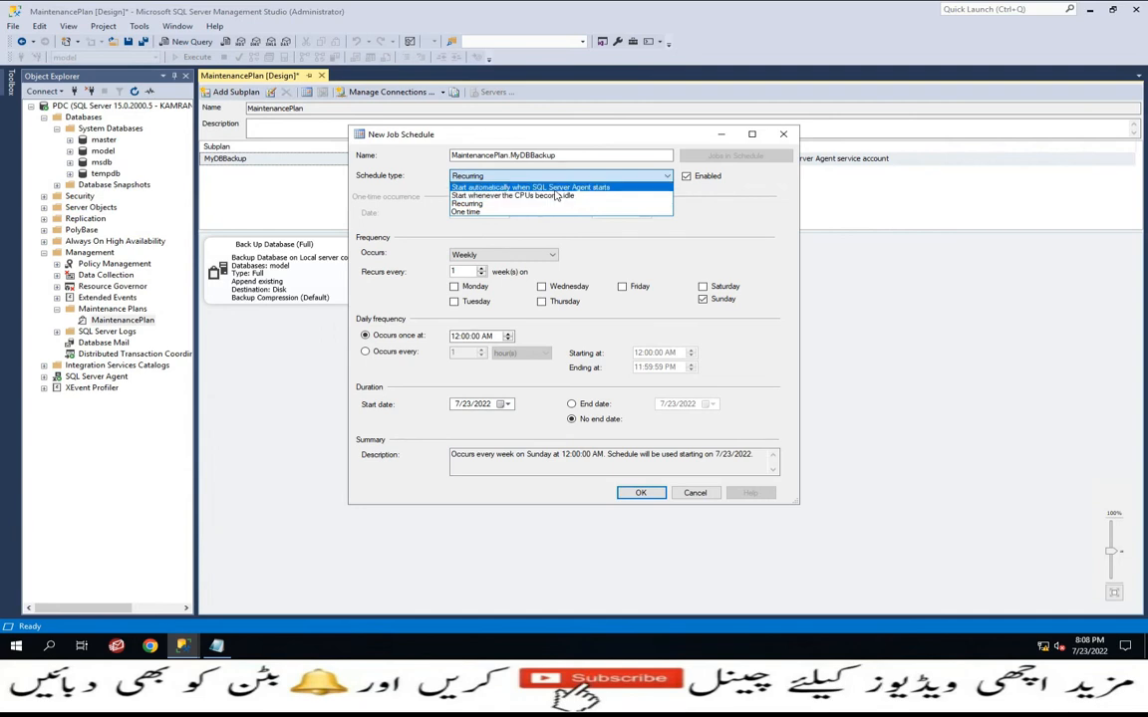
{"action": "left_click", "coordinate": [470, 205]}
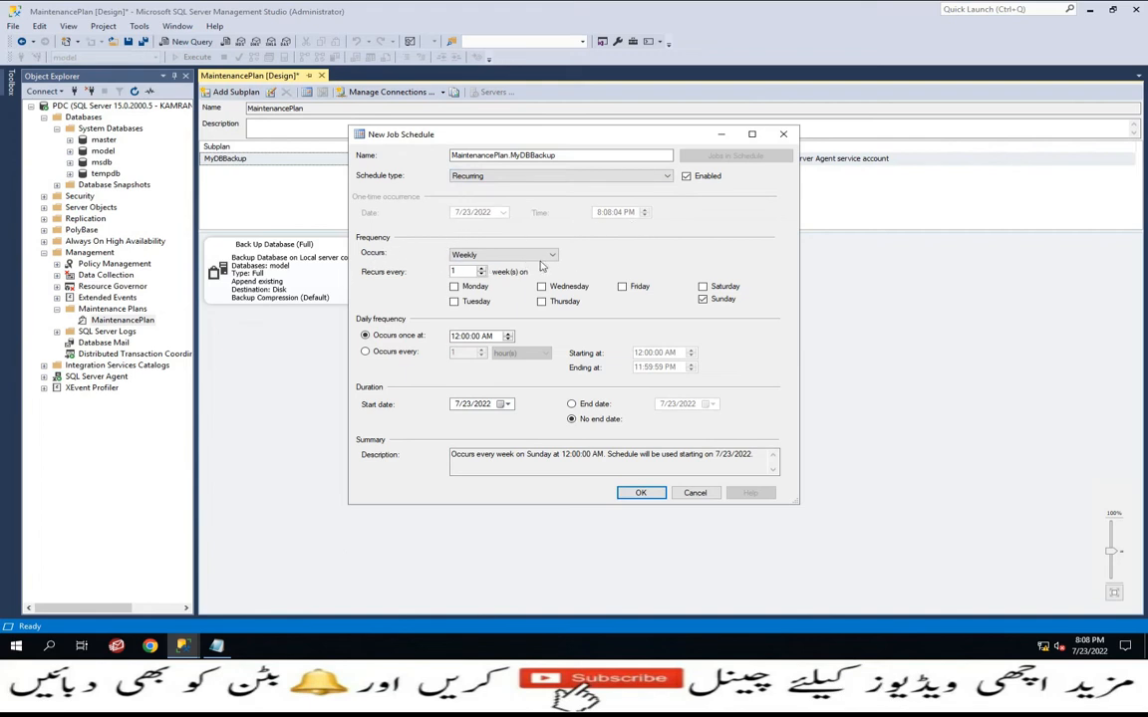
{"action": "left_click", "coordinate": [499, 255]}
{"action": "left_click", "coordinate": [486, 269]}
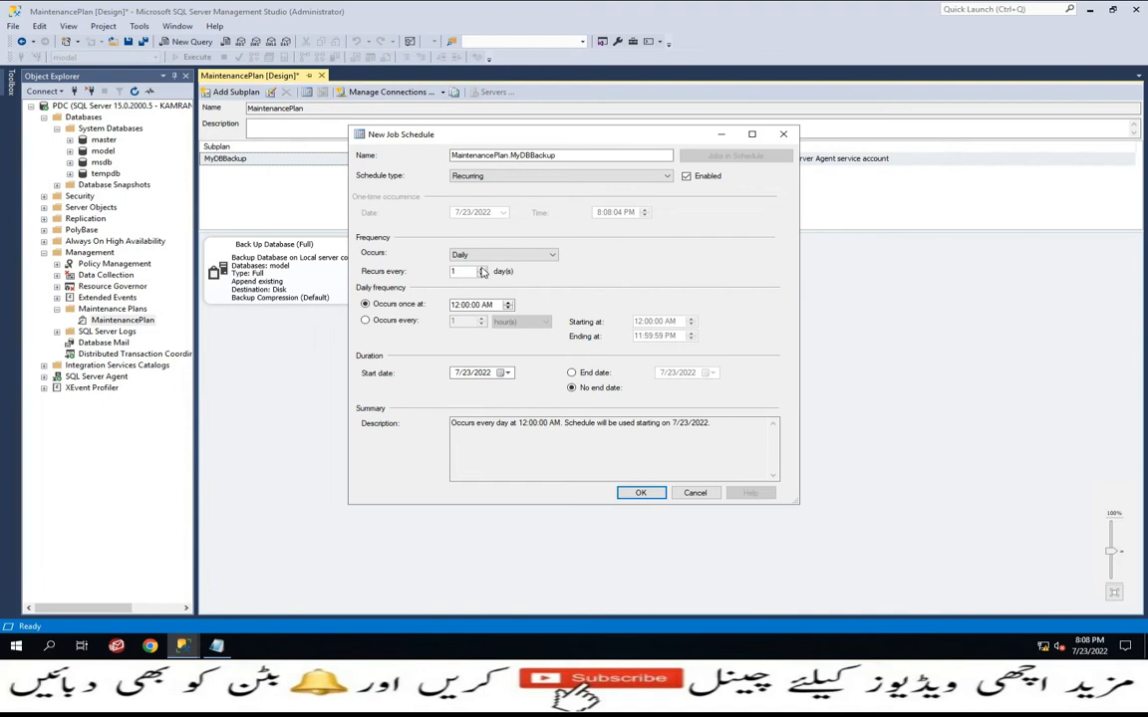
{"action": "left_click", "coordinate": [481, 270]}
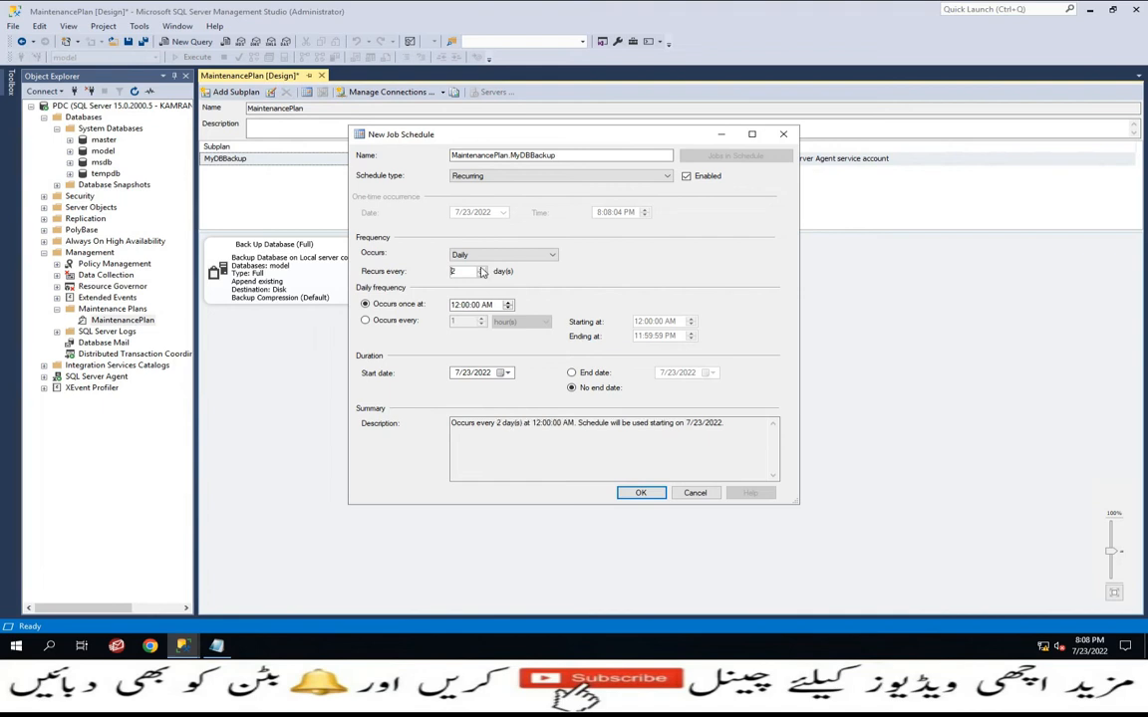
{"action": "left_click", "coordinate": [481, 275]}
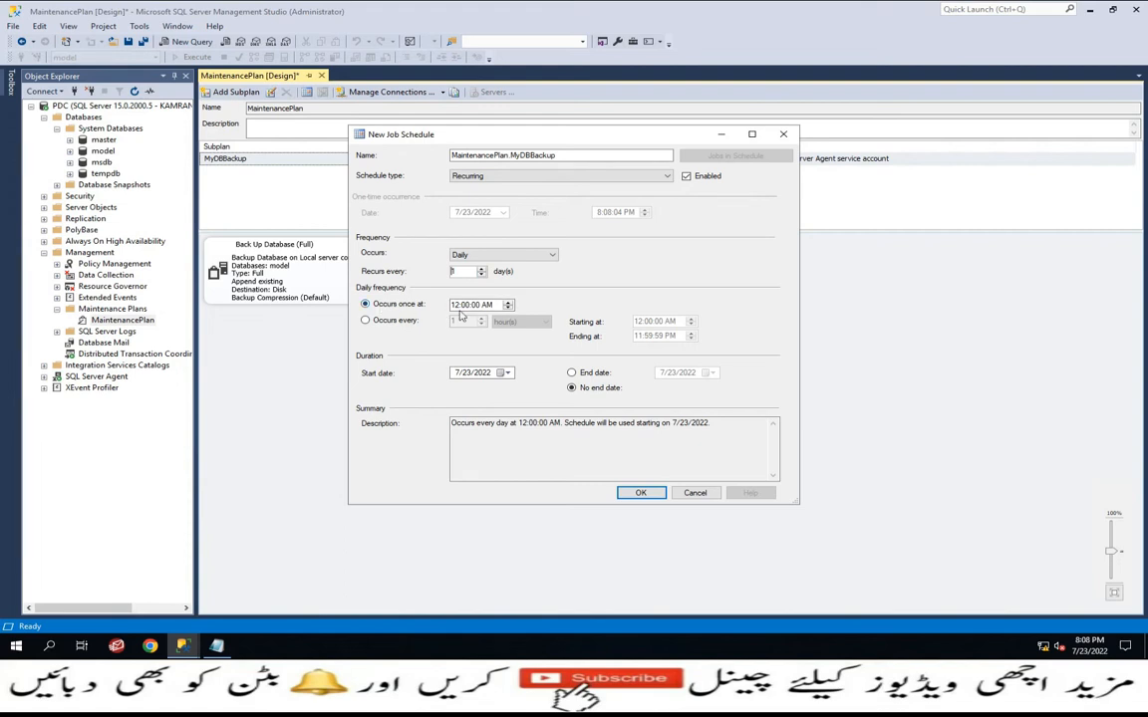
Set the single daily run time to 9:00:00 AM, and switch the daily frequency to every 4 hours.
{"action": "left_click", "coordinate": [456, 306]}
{"action": "type", "text": "2"}
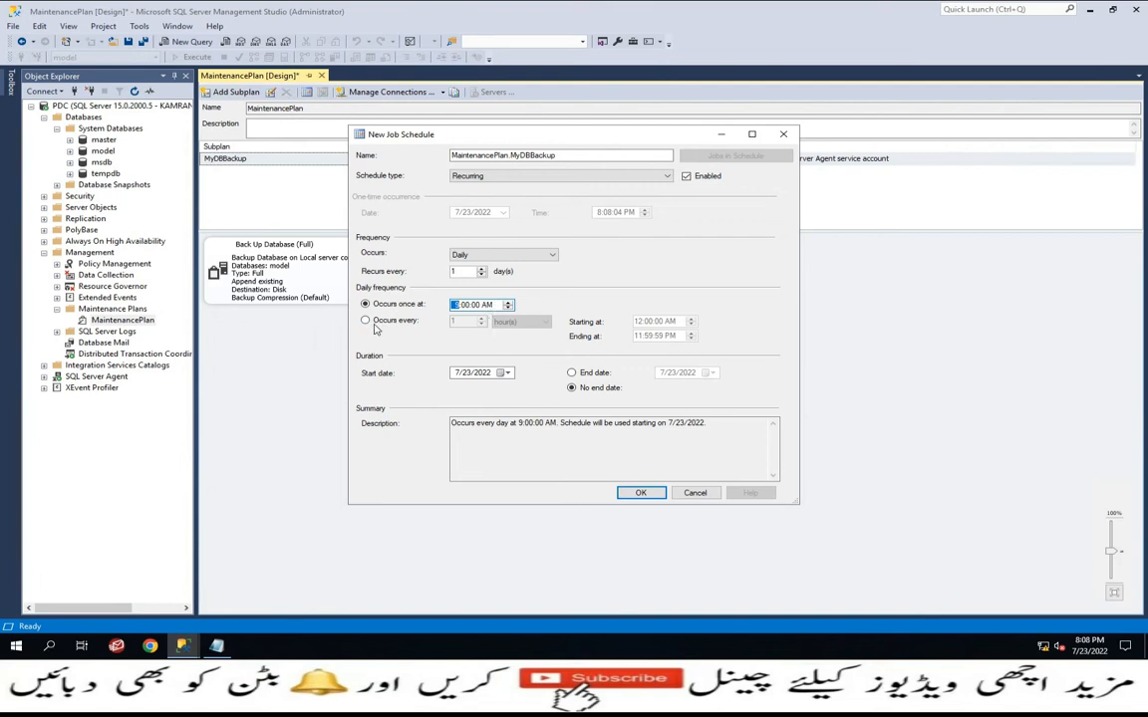
{"action": "left_click", "coordinate": [381, 321]}
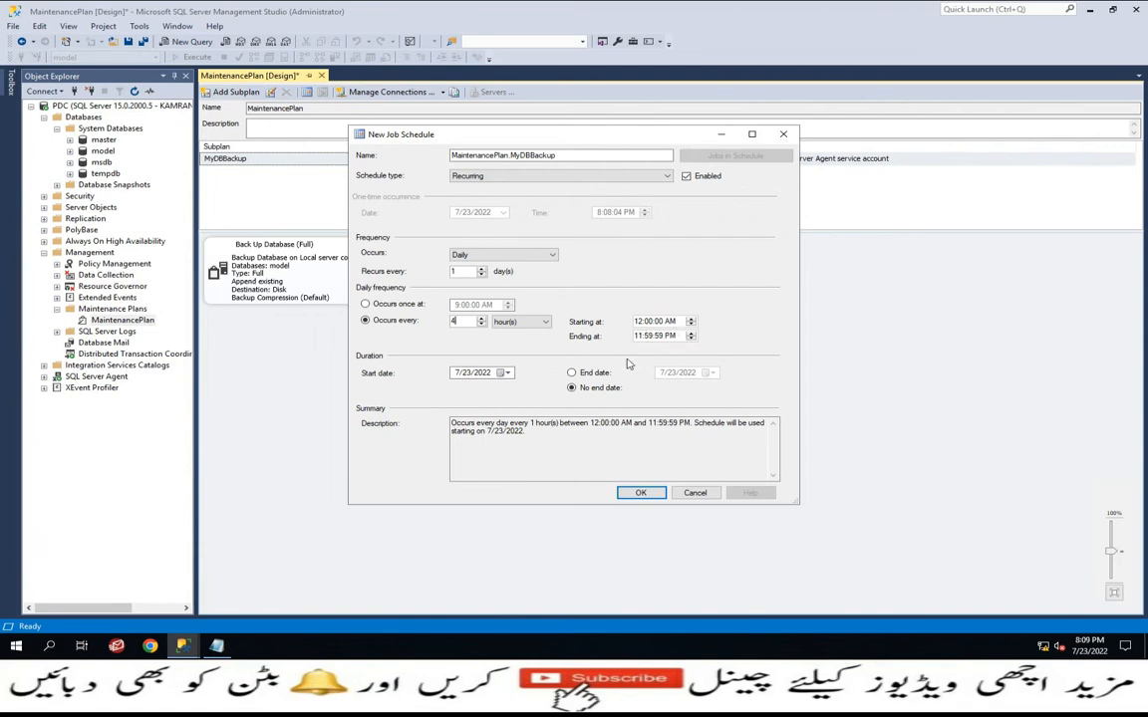
Try an end date of 7/30/2022 for the schedule and return the duration to no end date.
{"action": "left_click", "coordinate": [479, 375]}
{"action": "left_click", "coordinate": [573, 374]}
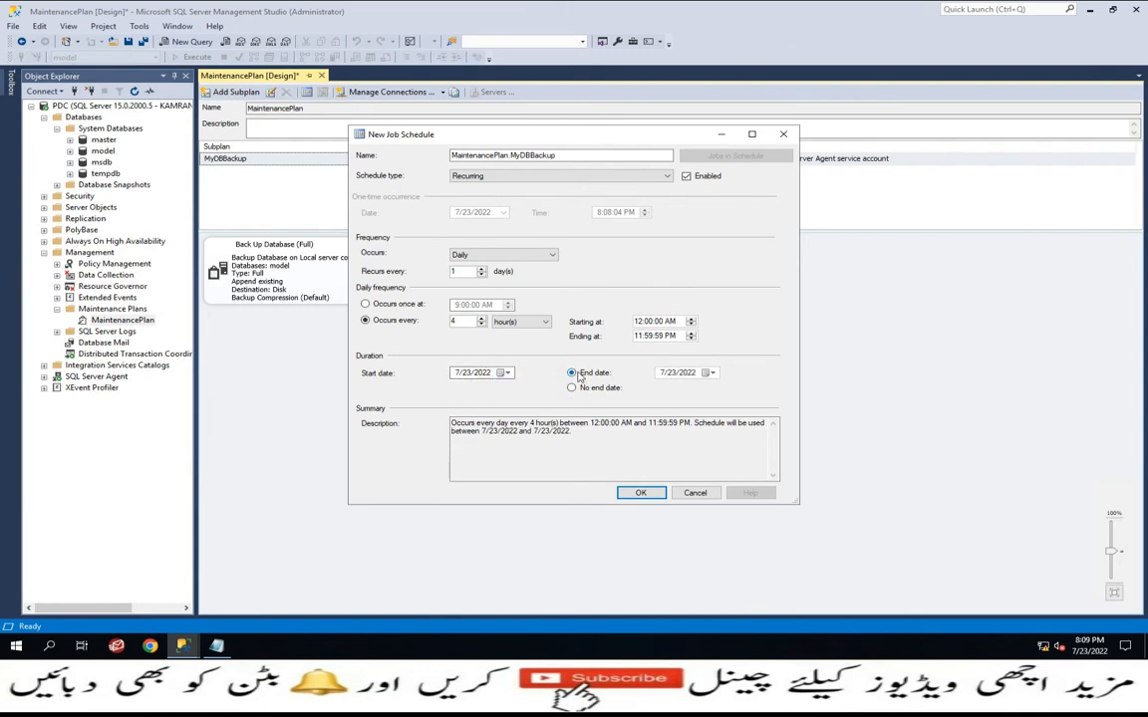
{"action": "left_click", "coordinate": [710, 373]}
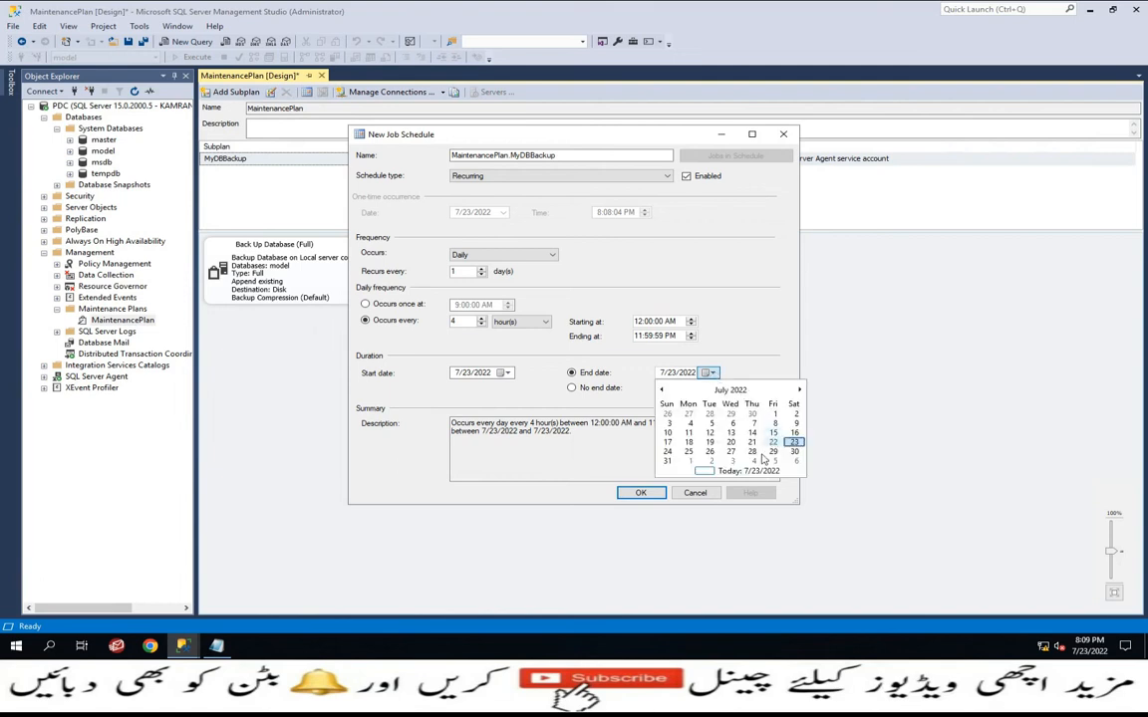
{"action": "left_click", "coordinate": [795, 452]}
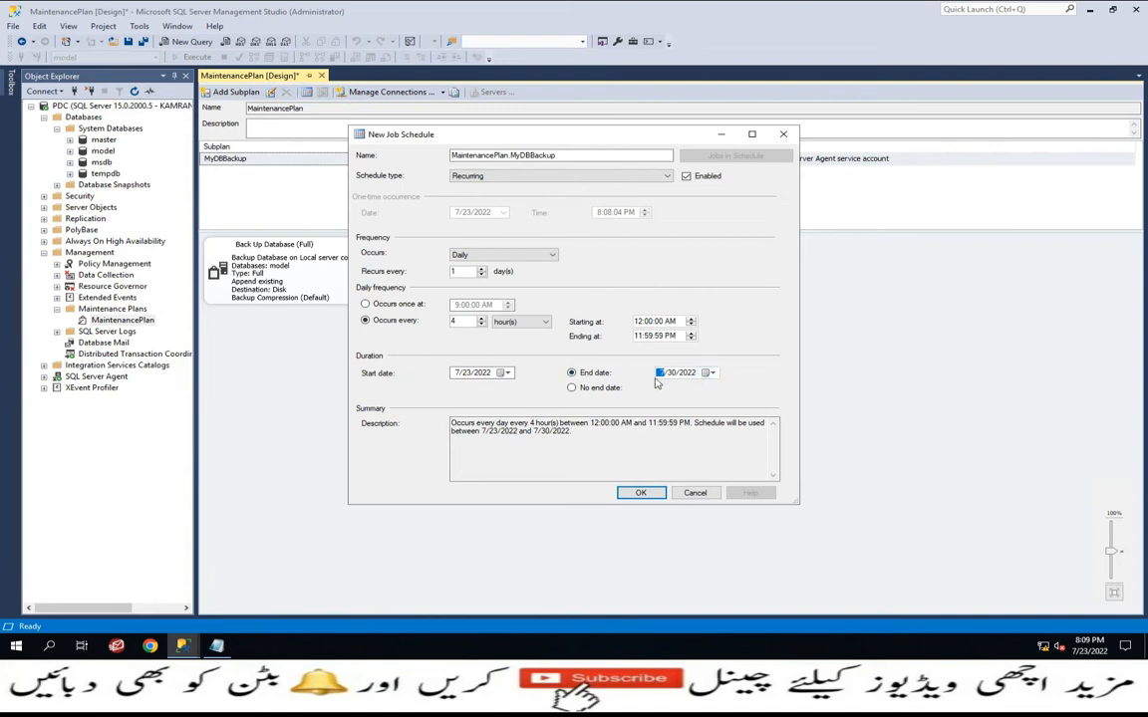
{"action": "left_click", "coordinate": [573, 389]}
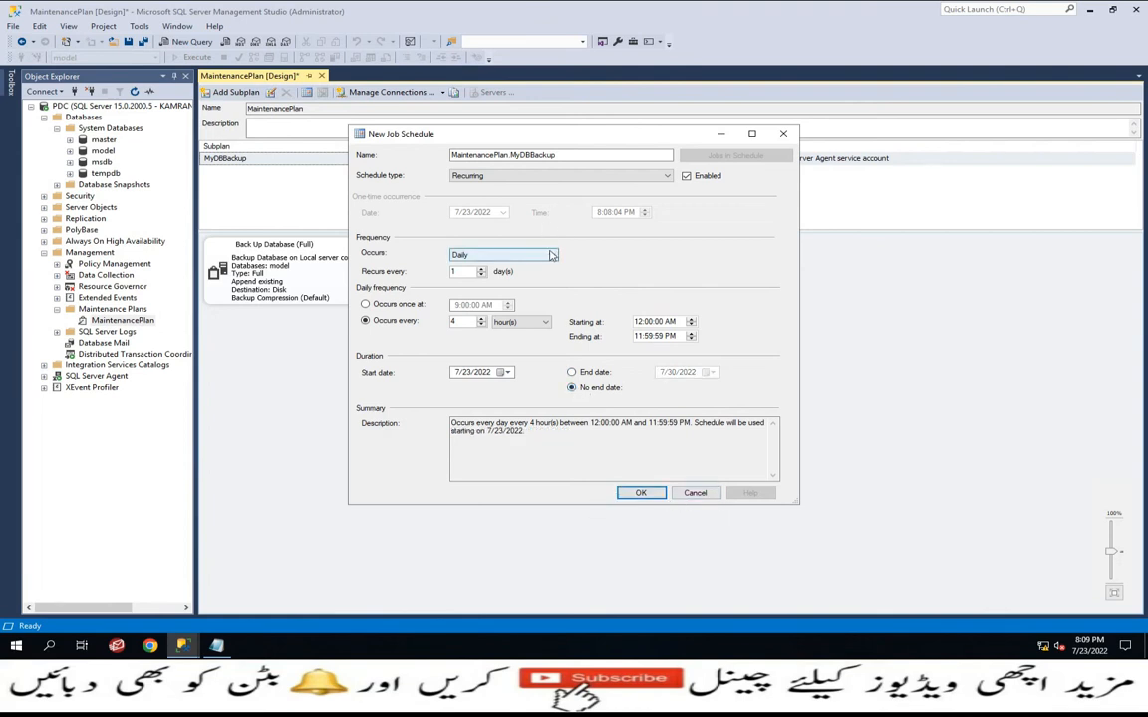
Switch the schedule to one run at 9:00:00 AM, weekly on Monday and Thursday only.
{"action": "left_click", "coordinate": [402, 305]}
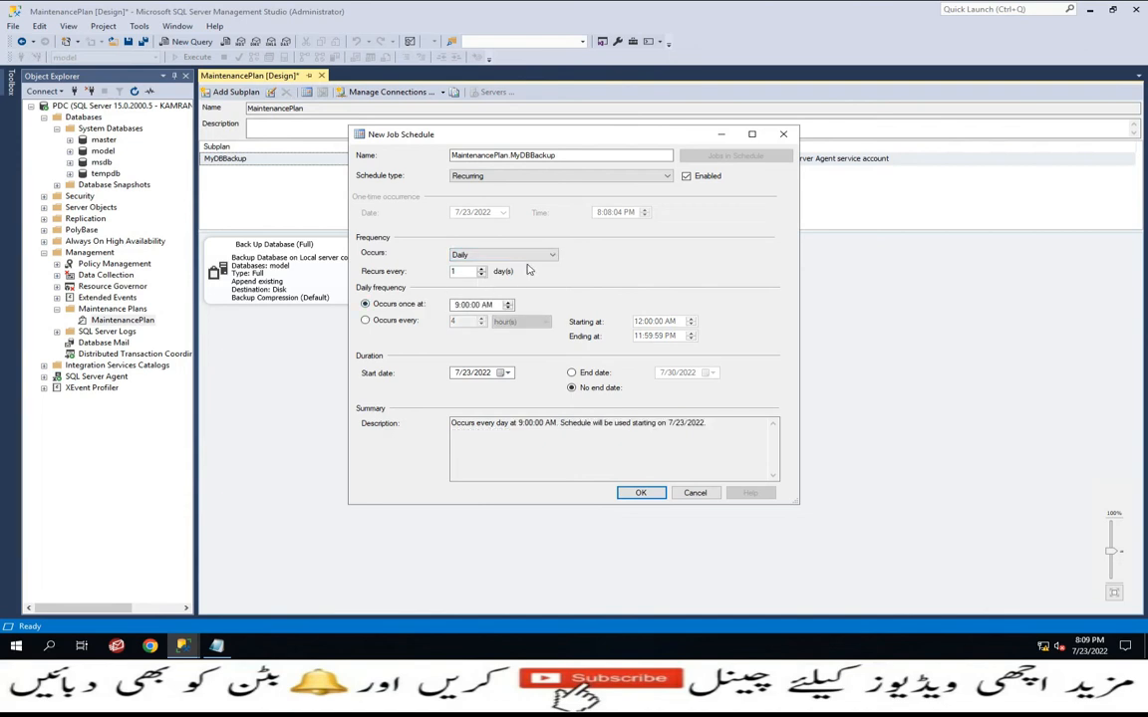
{"action": "left_click", "coordinate": [548, 256]}
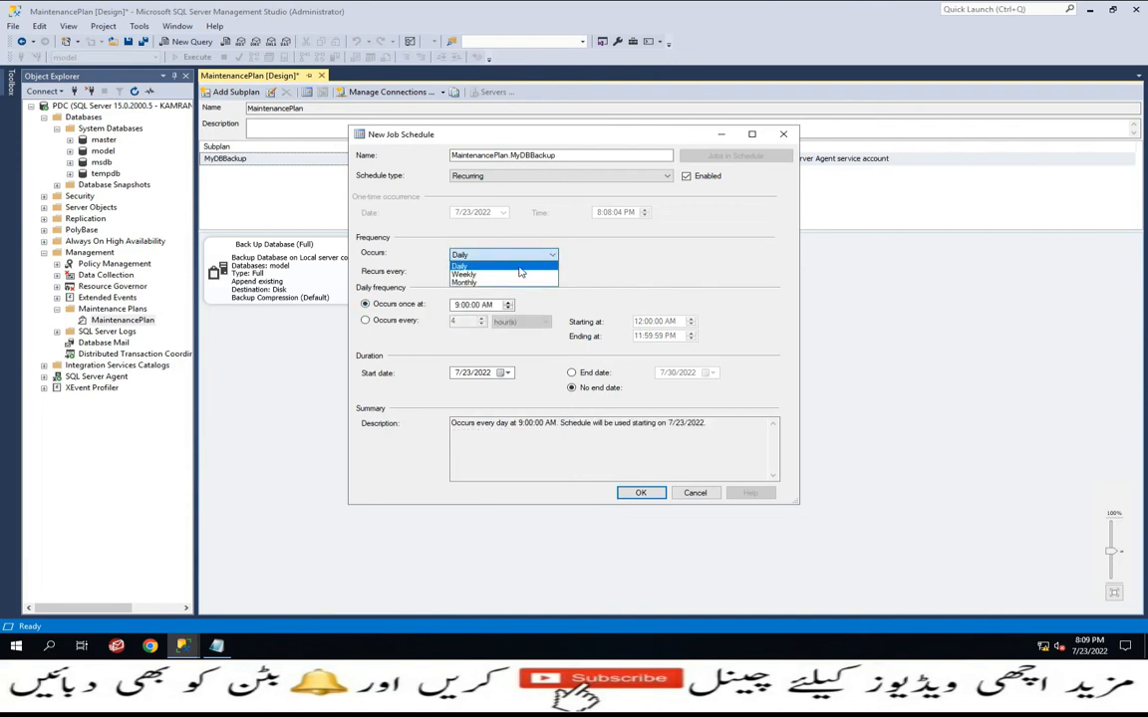
{"action": "left_click", "coordinate": [464, 274]}
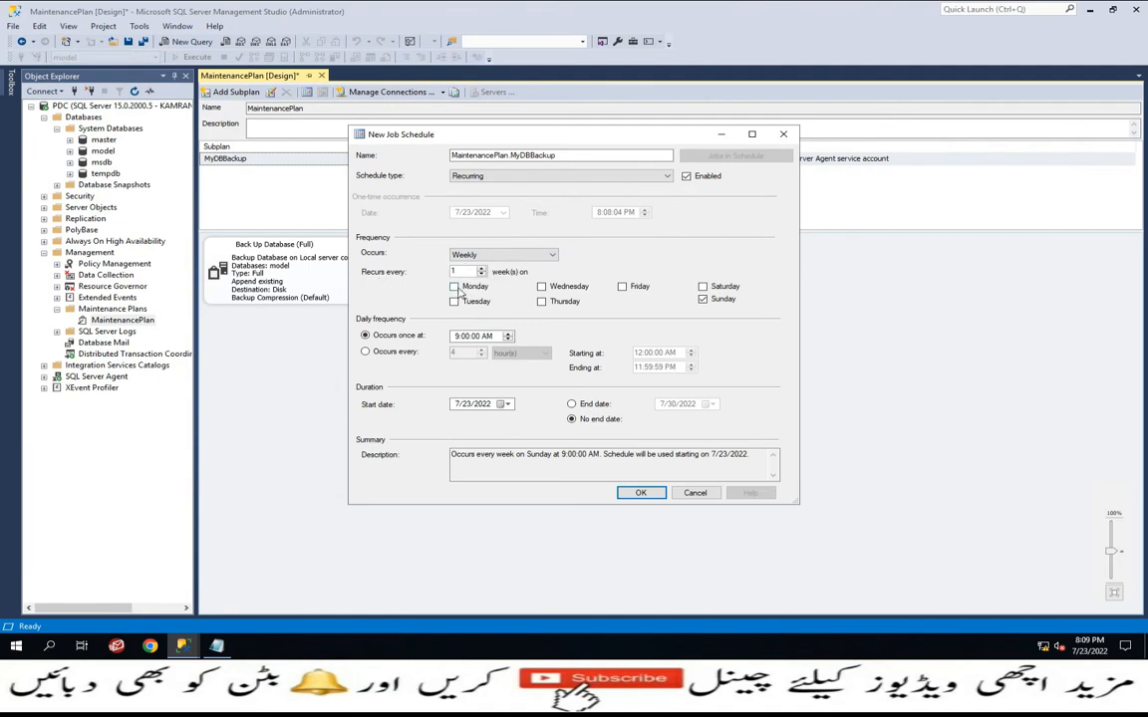
{"action": "left_click", "coordinate": [457, 288]}
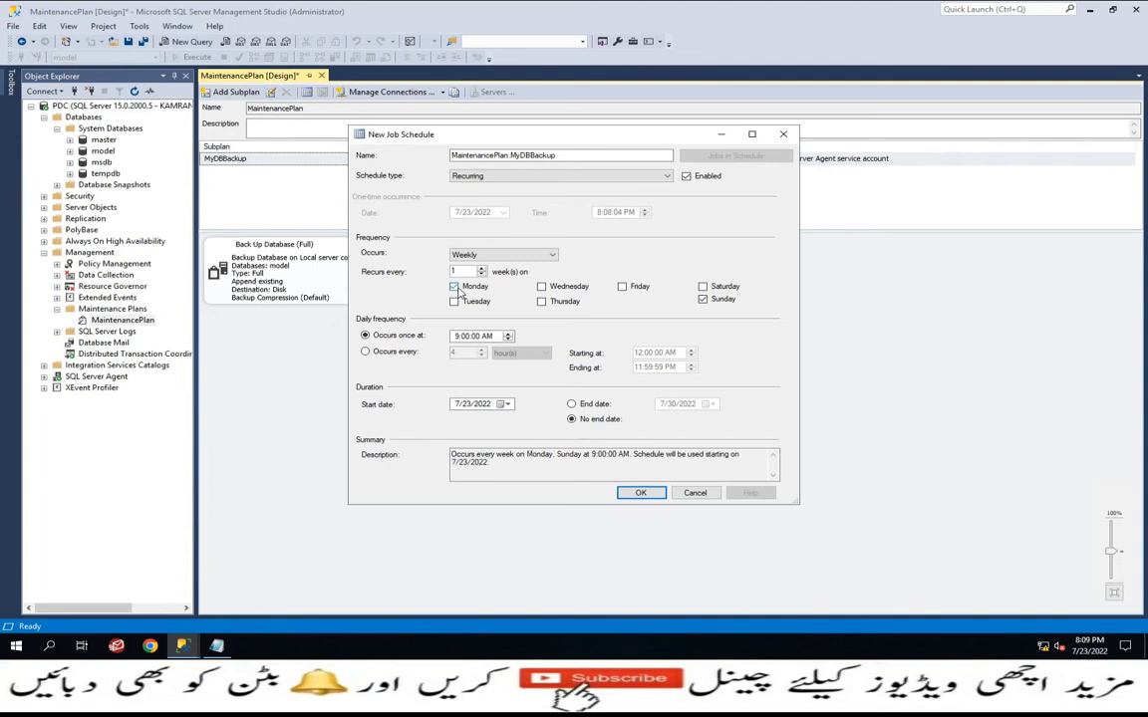
{"action": "left_click", "coordinate": [542, 302]}
{"action": "left_click", "coordinate": [705, 300]}
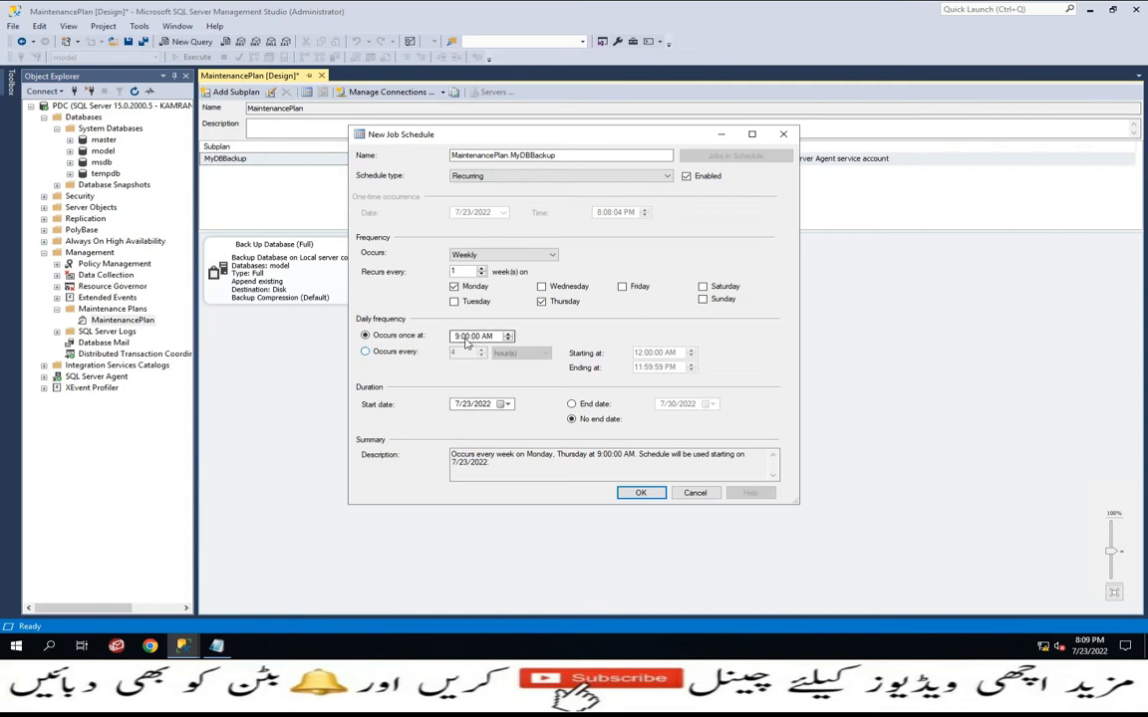
Set the single run time to 10:00:00 AM, and switch the daily frequency to every 3 hours.
{"action": "left_click", "coordinate": [509, 334]}
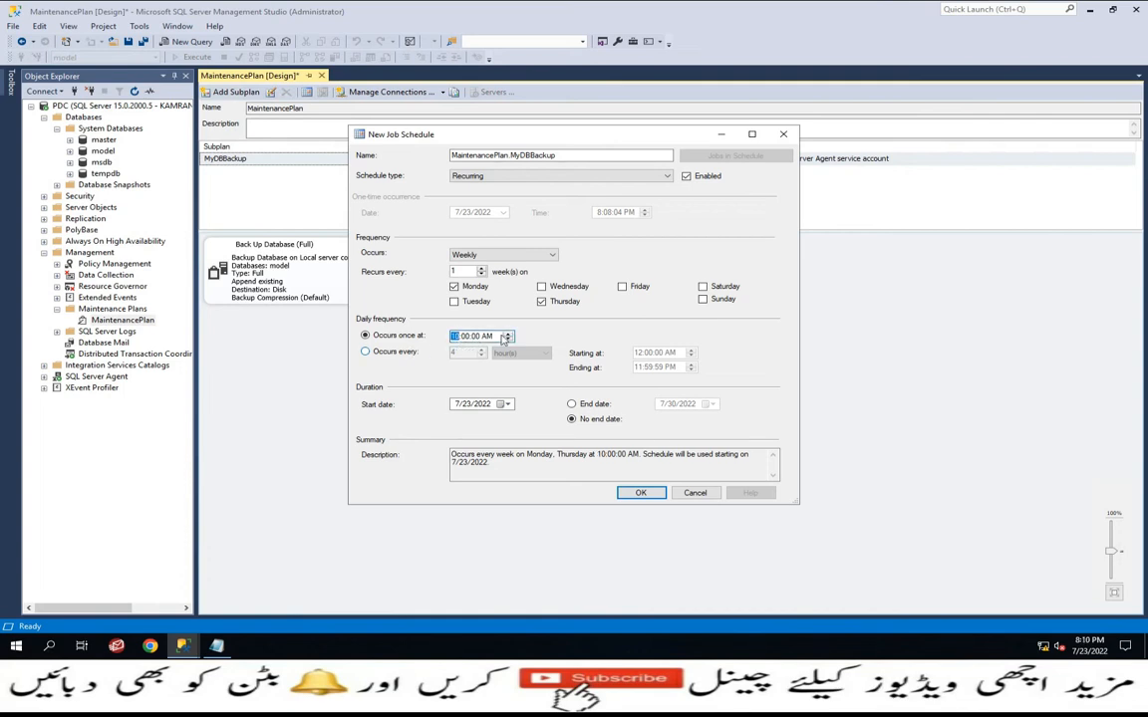
{"action": "left_click", "coordinate": [405, 355]}
{"action": "left_click_drag", "start_coordinate": [470, 354], "coordinate": [414, 344]}
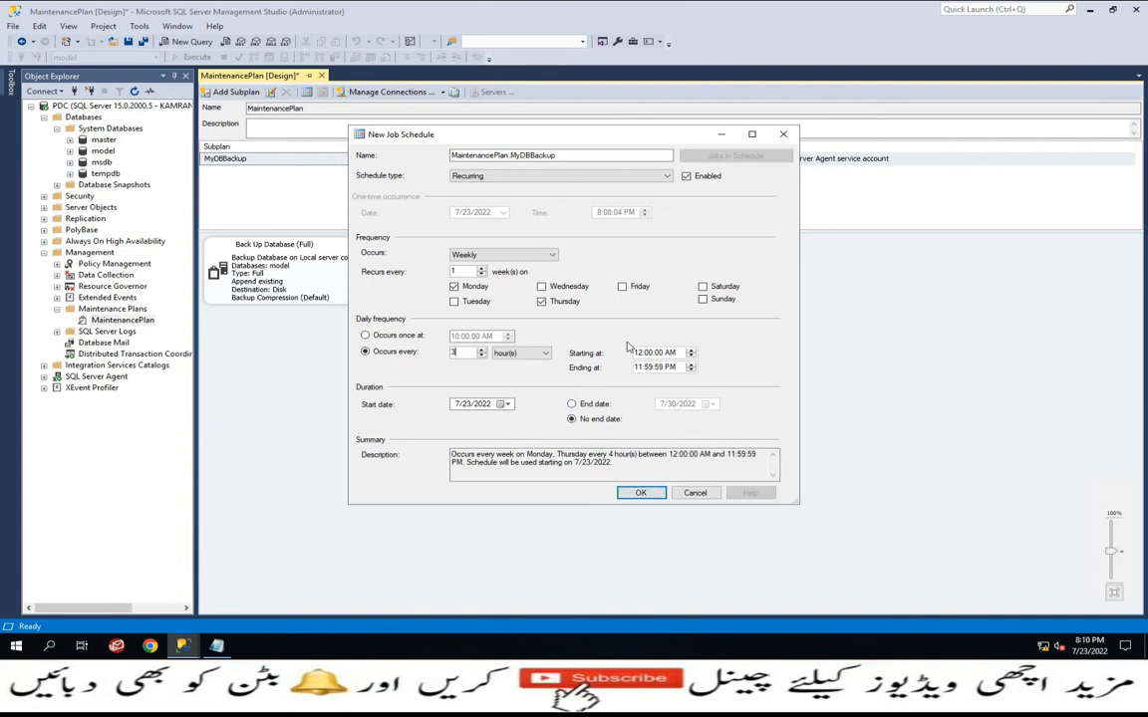
Set the schedule to occur monthly on the first Monday of every 1 month, keeping the run interval at every 3 hours.
{"action": "left_click", "coordinate": [478, 255]}
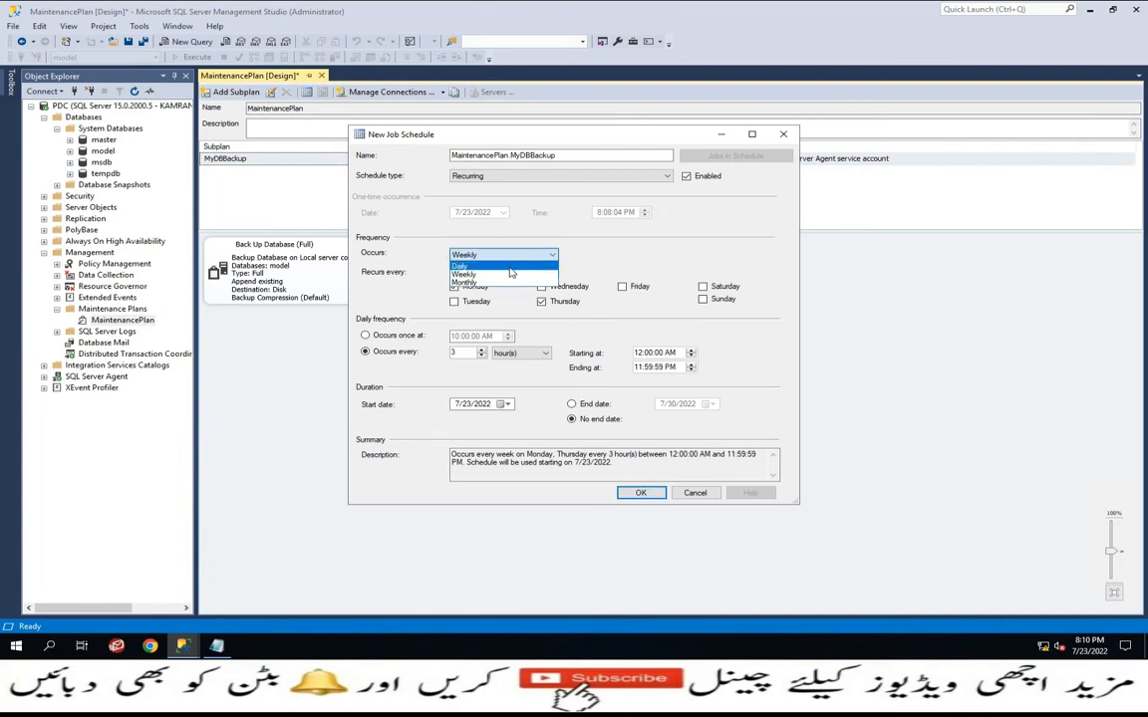
{"action": "left_click", "coordinate": [466, 283]}
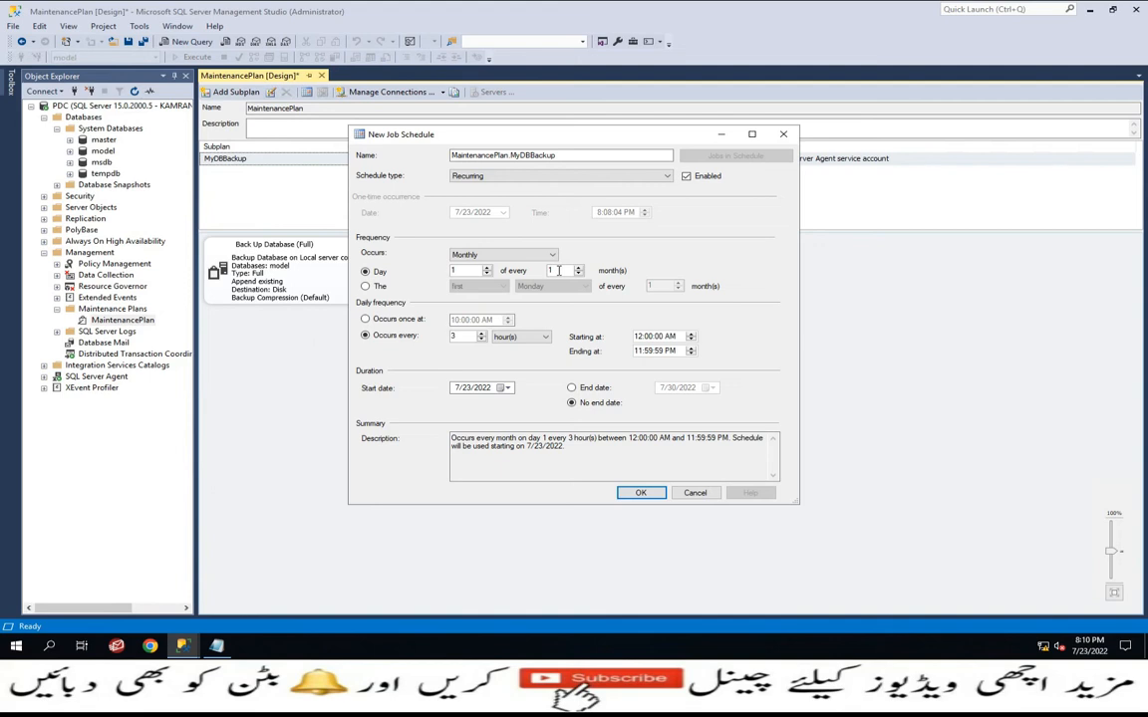
{"action": "left_click", "coordinate": [378, 288]}
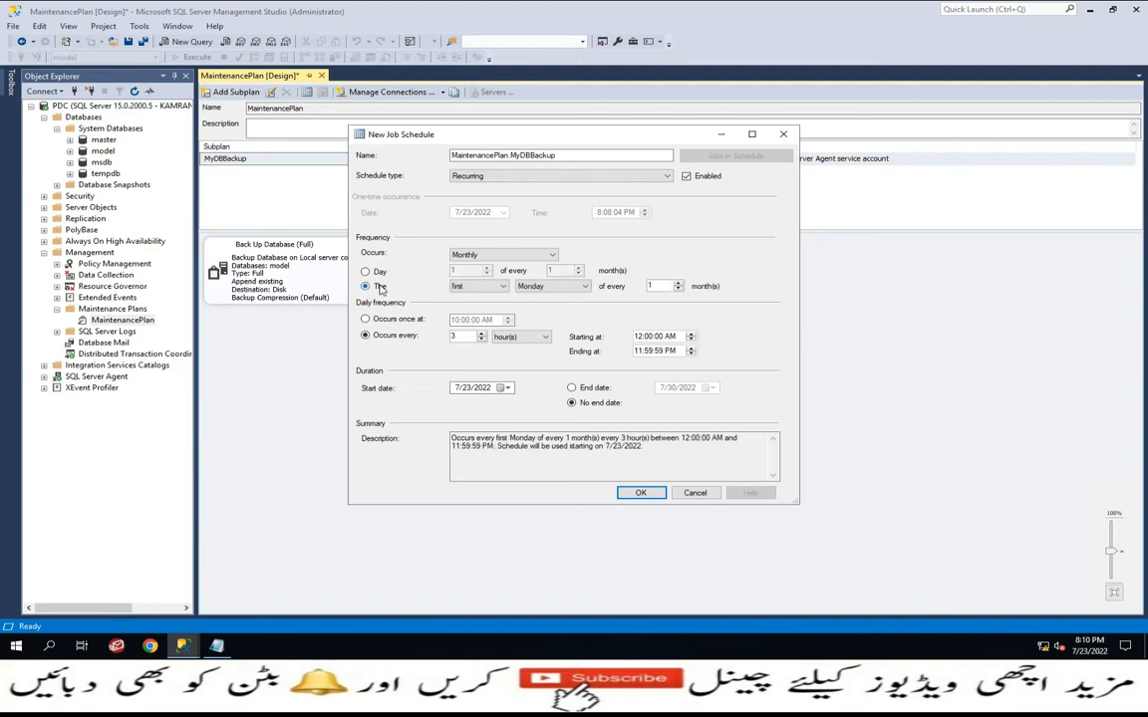
{"action": "left_click", "coordinate": [504, 287]}
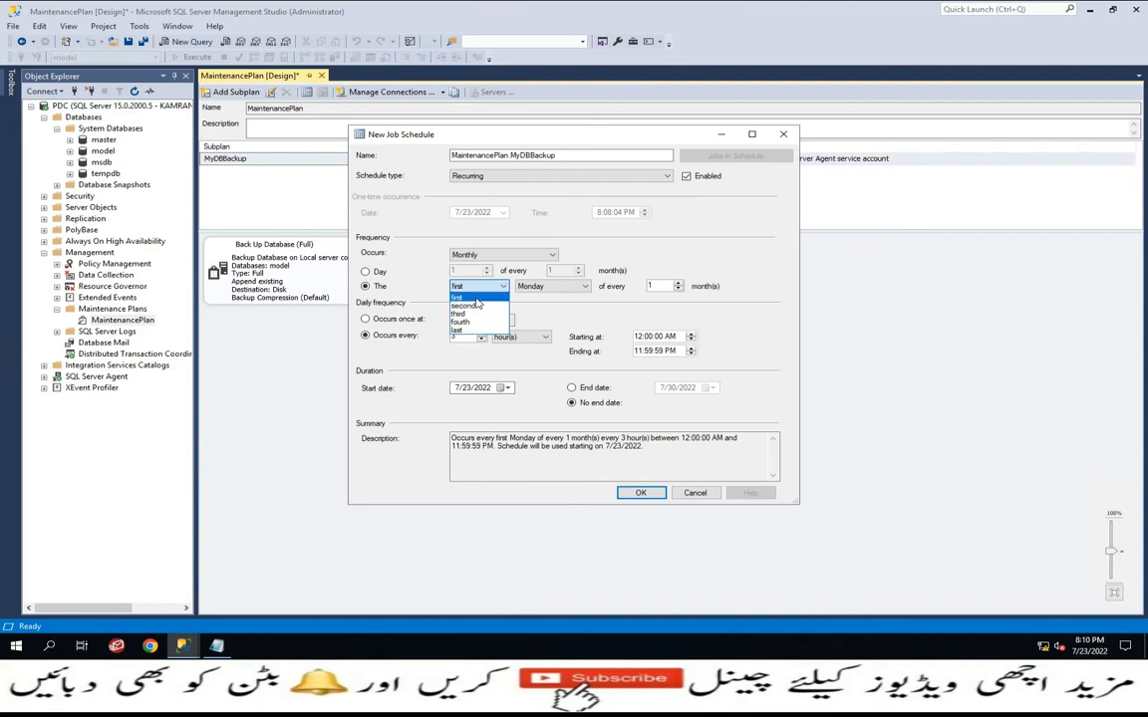
{"action": "left_click", "coordinate": [476, 299]}
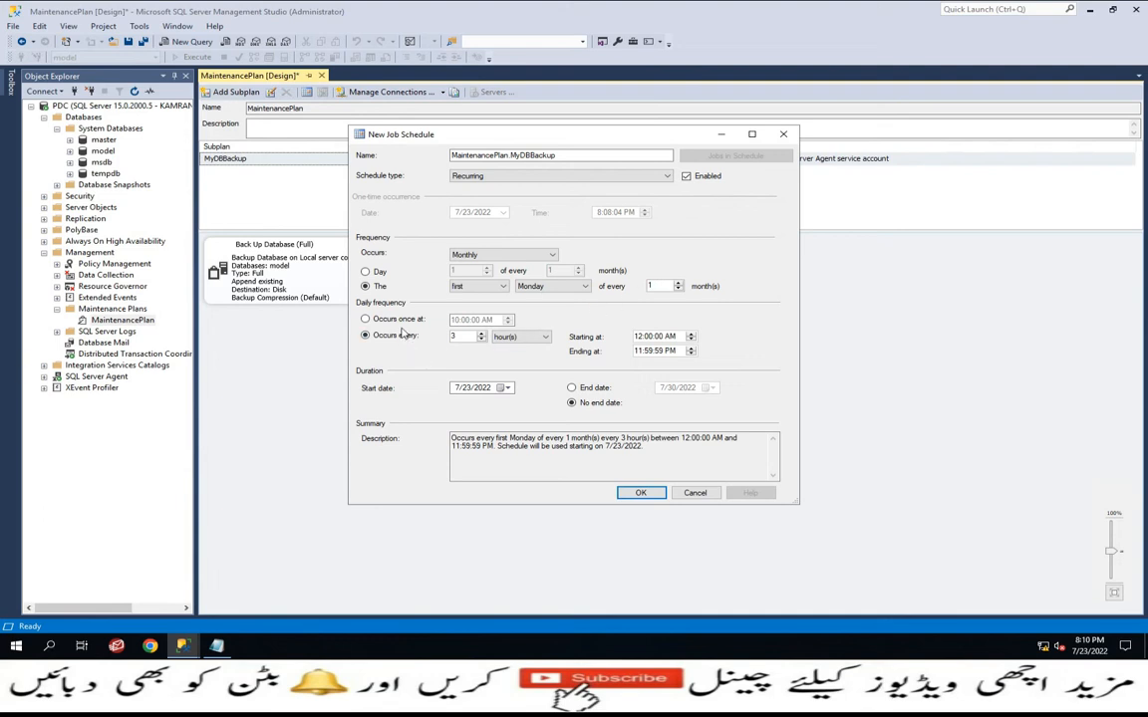
{"action": "left_click", "coordinate": [396, 320]}
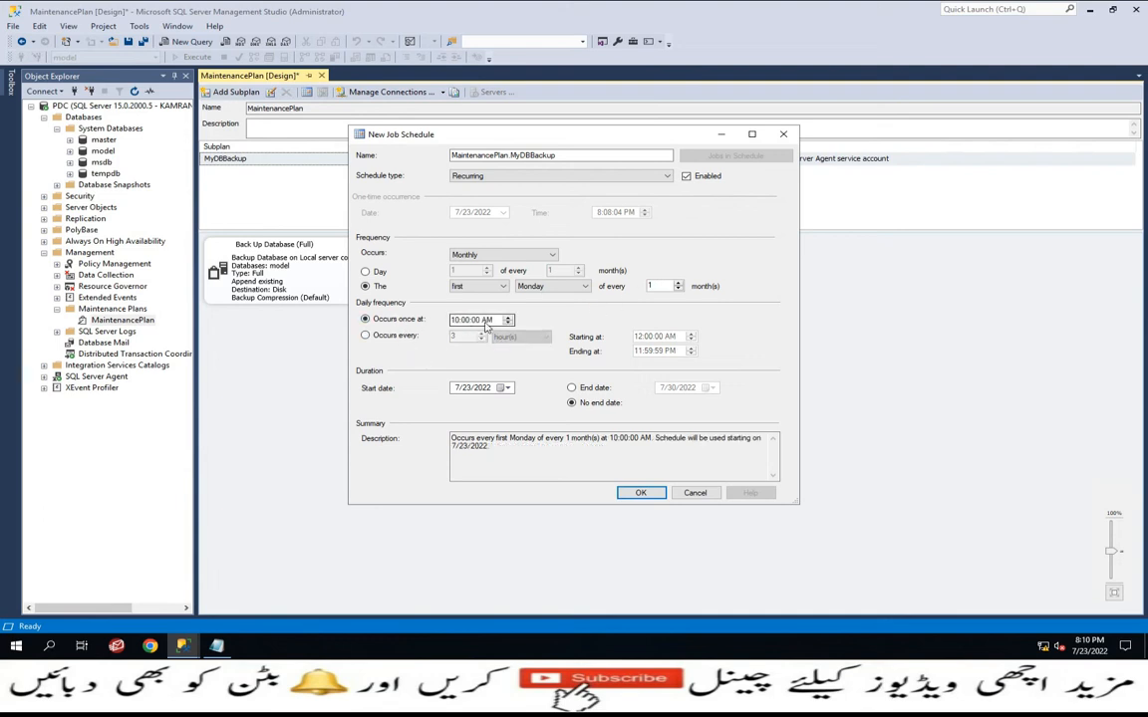
{"action": "left_click", "coordinate": [366, 336]}
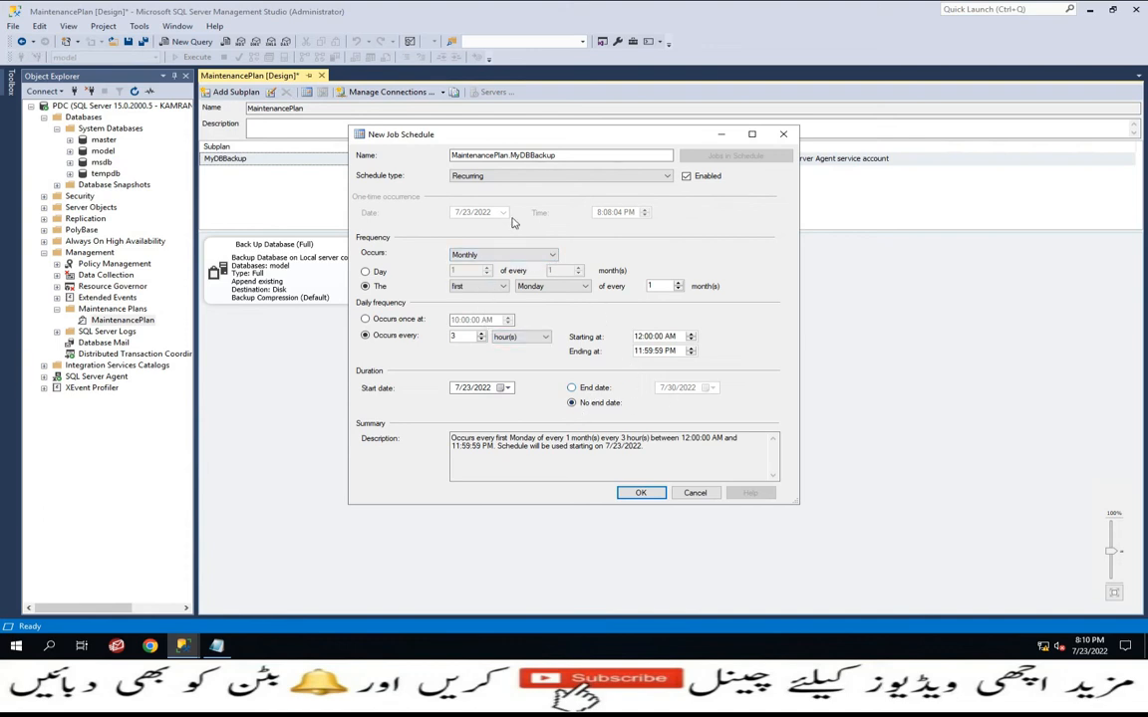
Set the schedule to recur daily, every 1 day, occurring once at 10:00:00 AM, and accept the job schedule.
{"action": "left_click", "coordinate": [543, 257]}
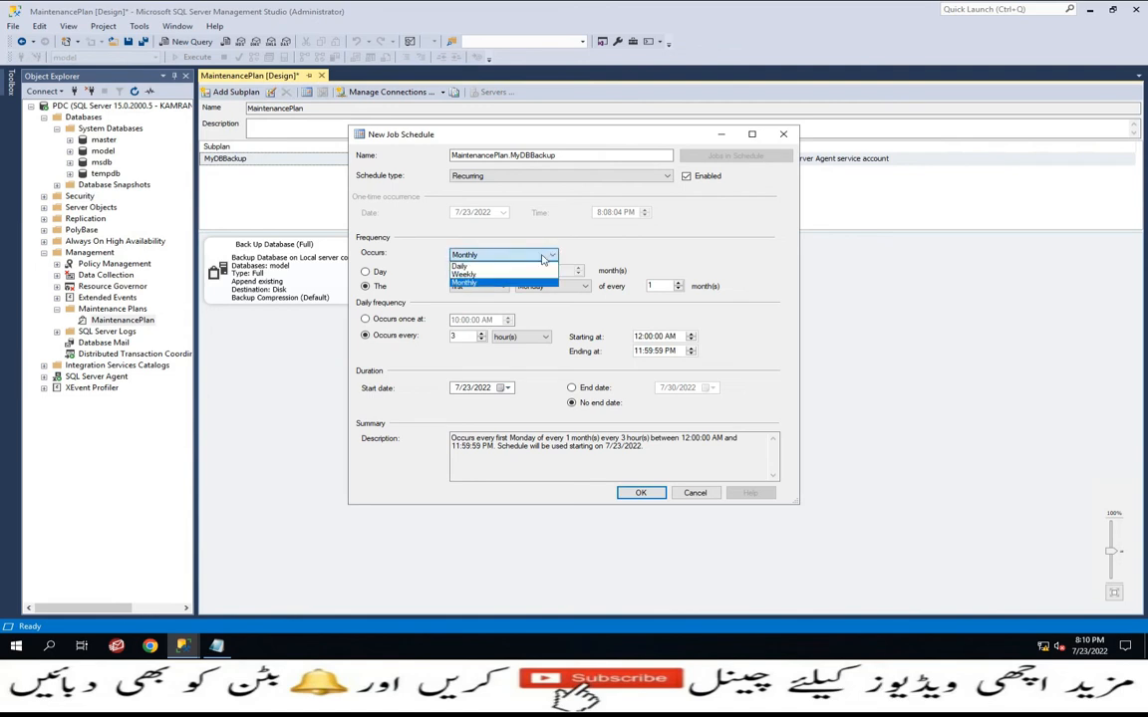
{"action": "left_click", "coordinate": [505, 267]}
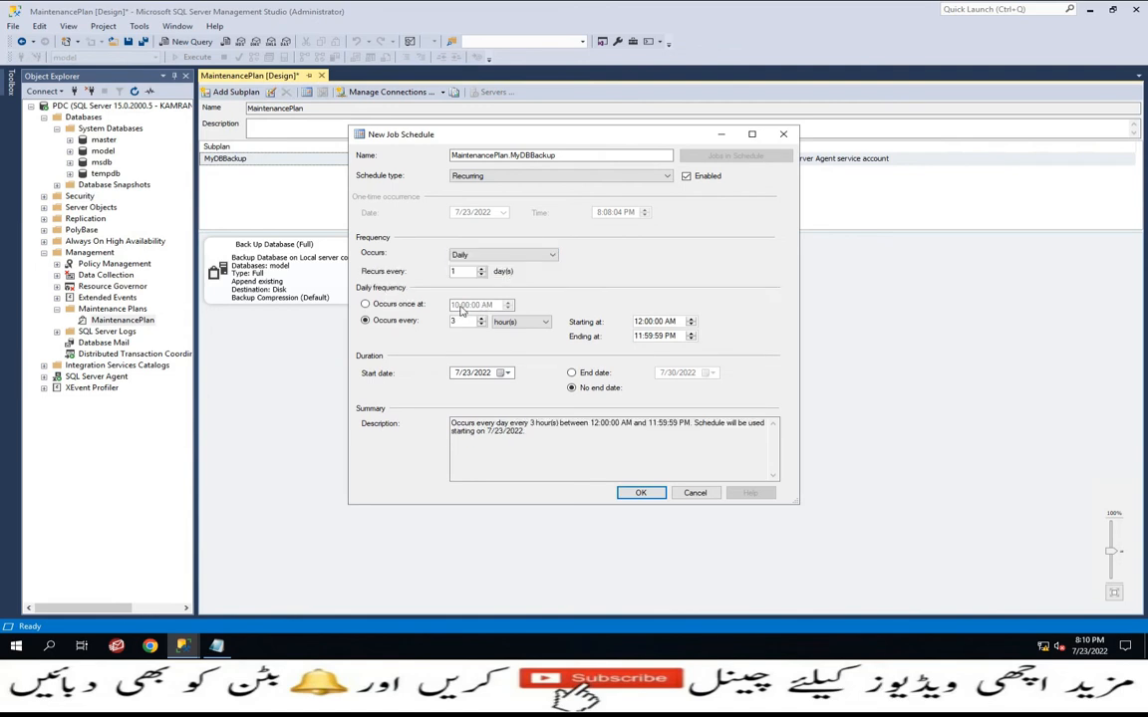
{"action": "left_click", "coordinate": [366, 304]}
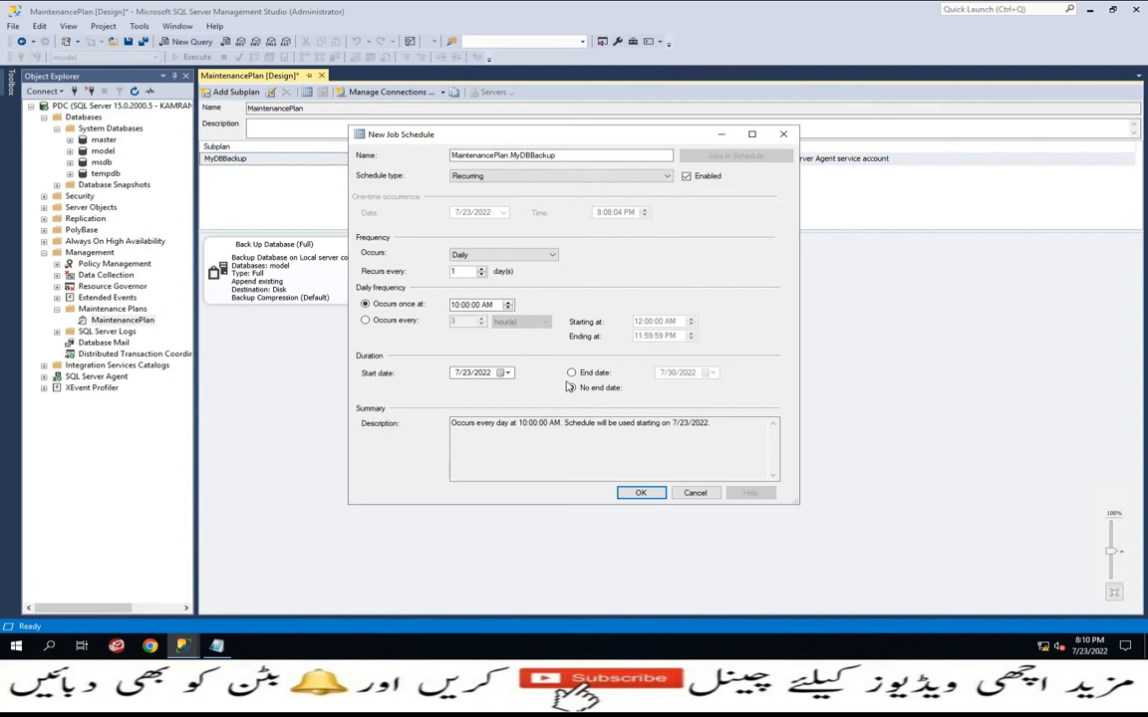
{"action": "left_click", "coordinate": [641, 493]}
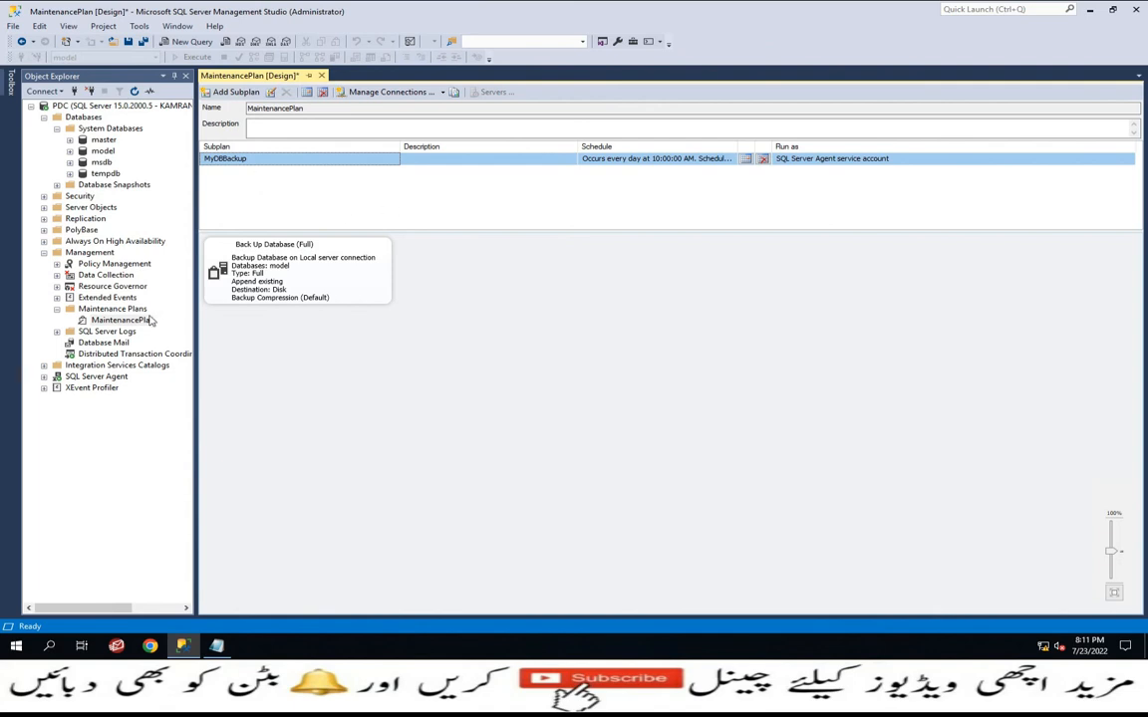
Execute the MaintenancePlan maintenance plan and close its execution report.
{"action": "left_click", "coordinate": [114, 320]}
{"action": "left_click", "coordinate": [113, 321]}
{"action": "right_click", "coordinate": [112, 322]}
{"action": "key", "text": "Escape"}
{"action": "key", "text": "Escape"}
{"action": "right_click", "coordinate": [113, 320]}
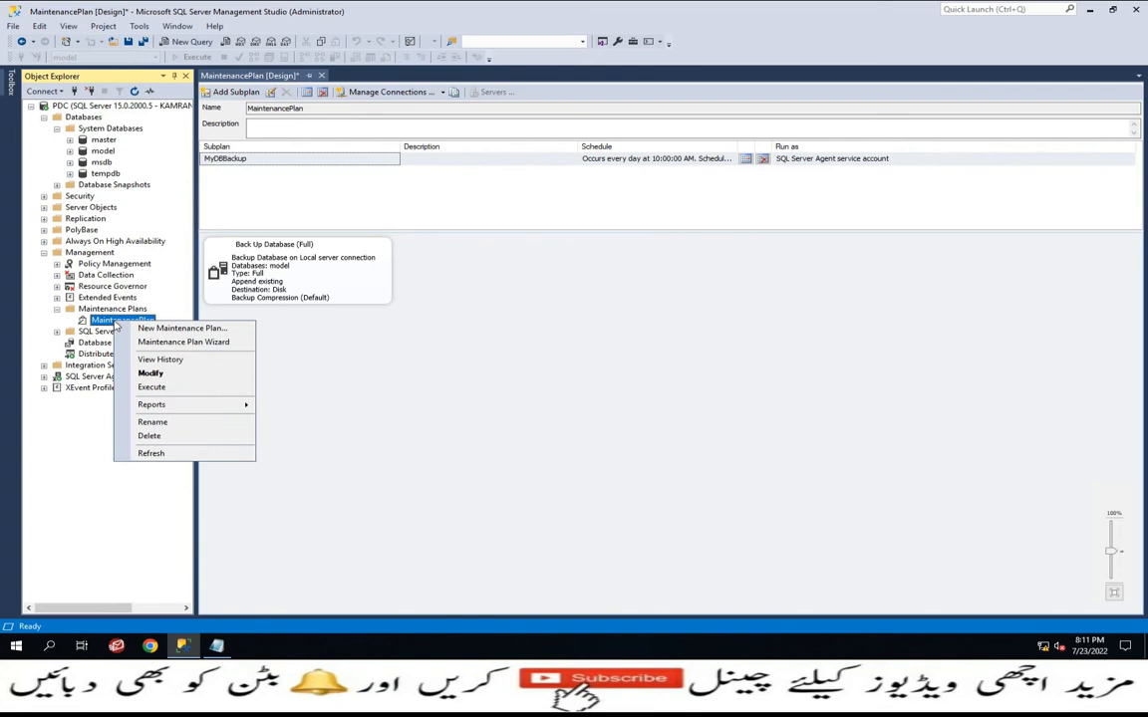
{"action": "left_click", "coordinate": [152, 388]}
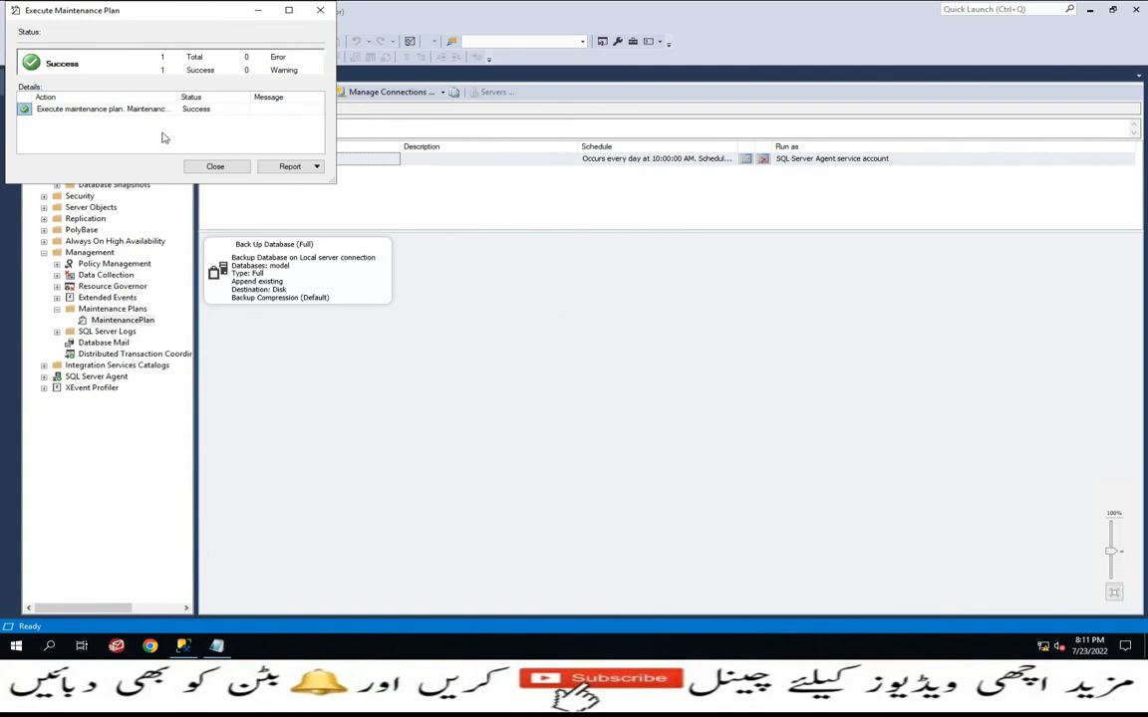
{"action": "left_click", "coordinate": [215, 166]}
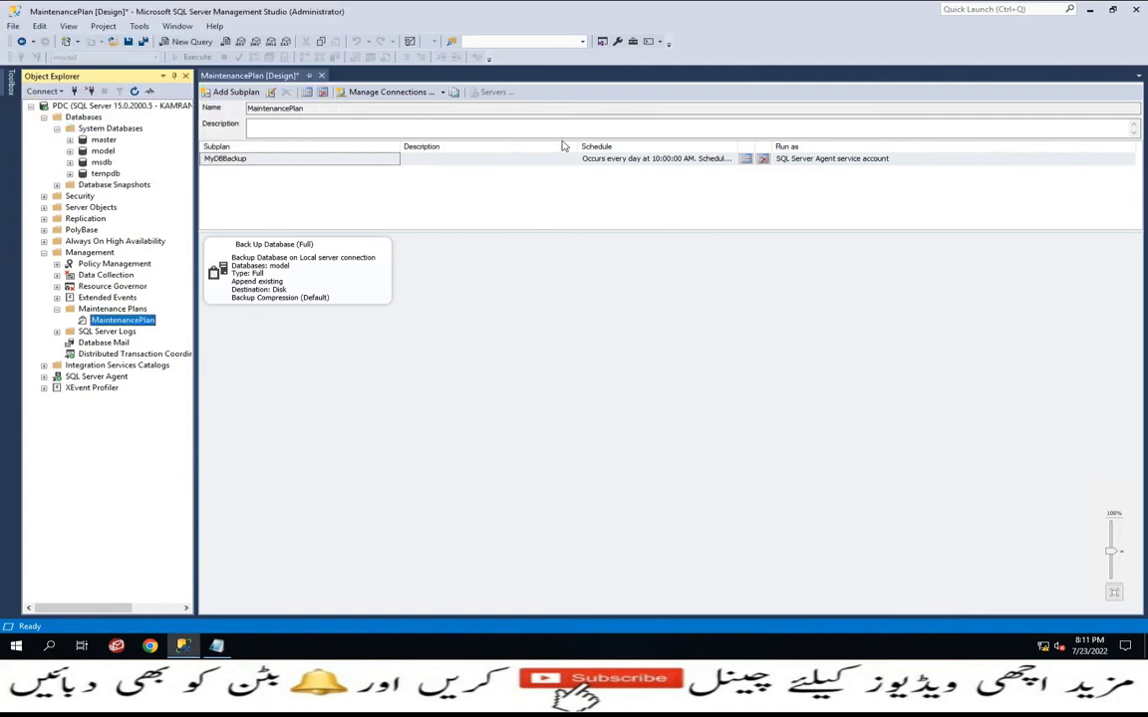
Minimize SQL Server Management Studio and open C:\Backup Database in File Explorer to check the backup output.
{"action": "left_click", "coordinate": [1090, 9]}
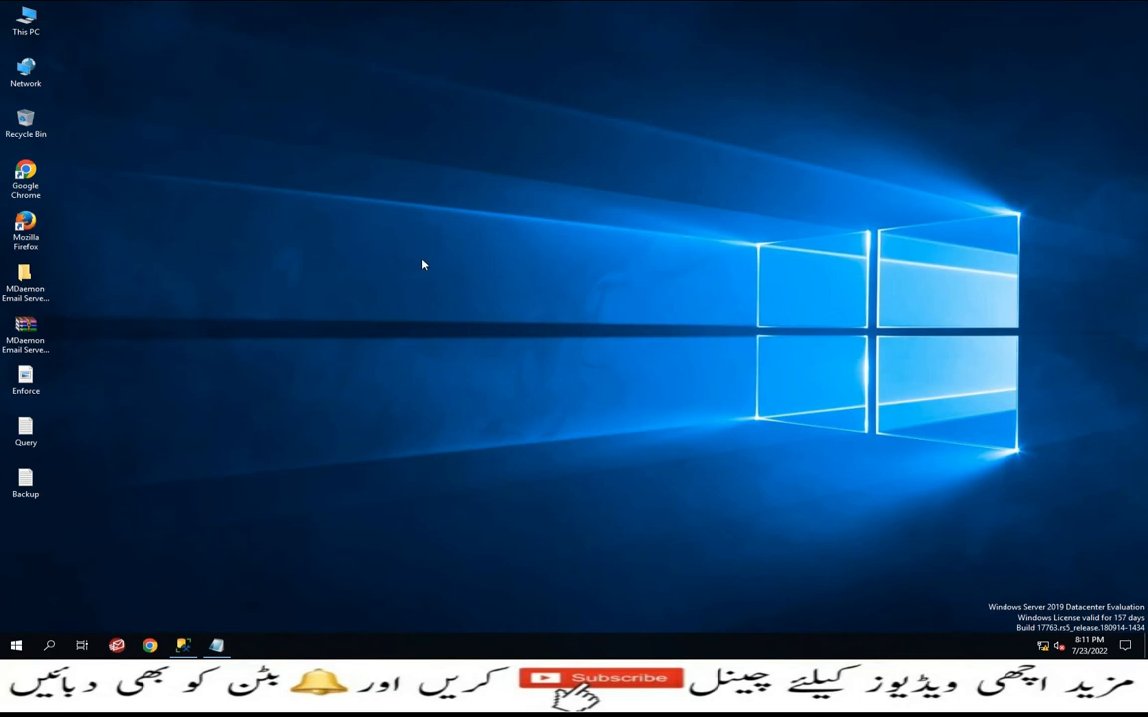
{"action": "double_click", "coordinate": [26, 22]}
{"action": "double_click", "coordinate": [418, 348]}
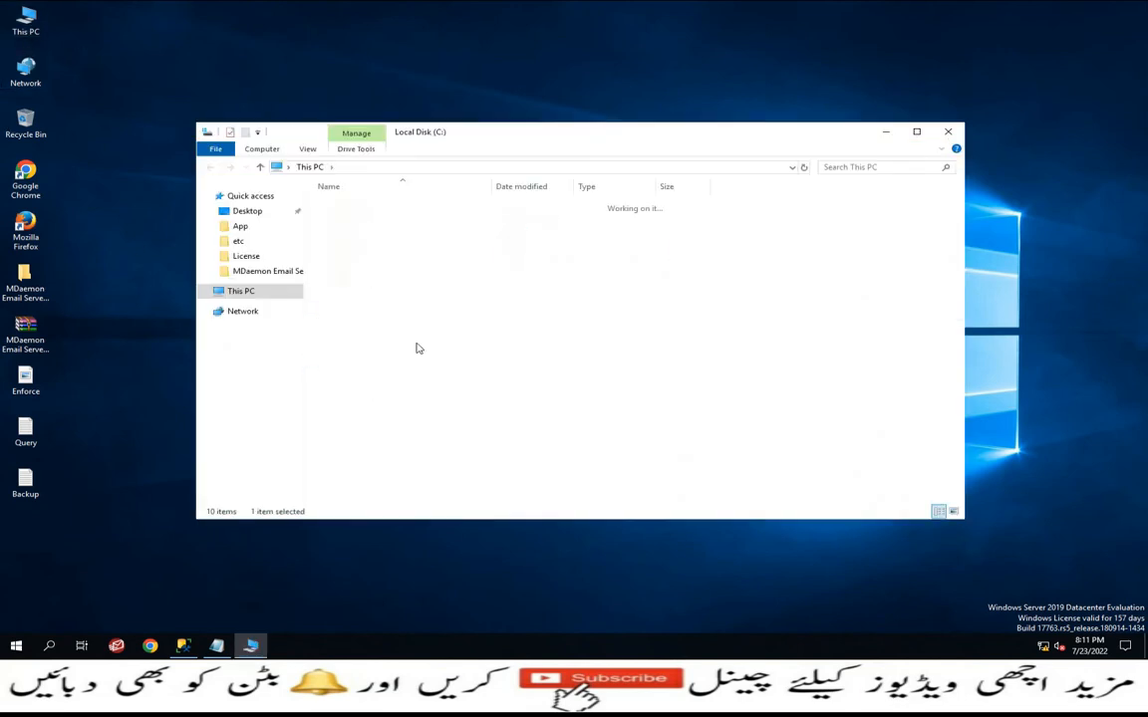
{"action": "double_click", "coordinate": [356, 204]}
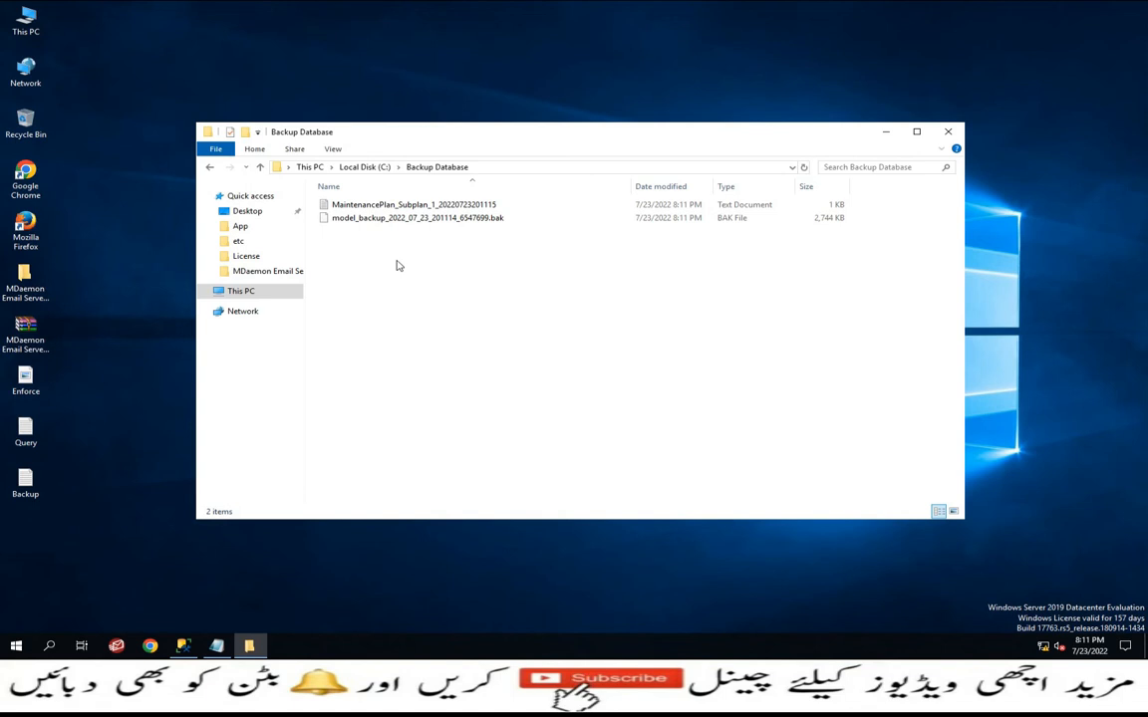
Permanently delete the maintenance plan report and the model backup file from the Backup Database folder.
{"action": "left_click_drag", "start_coordinate": [466, 252], "coordinate": [436, 212]}
{"action": "key", "text": "shift+Delete"}
{"action": "key", "text": "Return"}
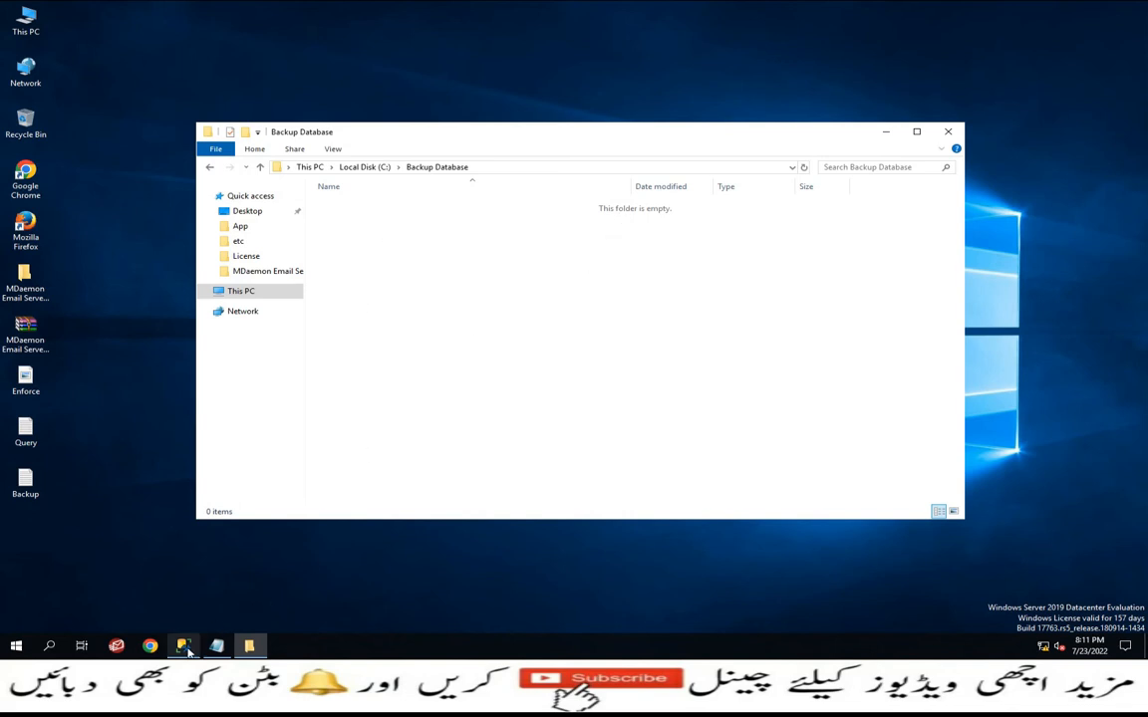
Switch back to SQL Server Management Studio, collapse the Management folder and close the MaintenancePlan design without saving changes.
{"action": "left_click", "coordinate": [182, 646]}
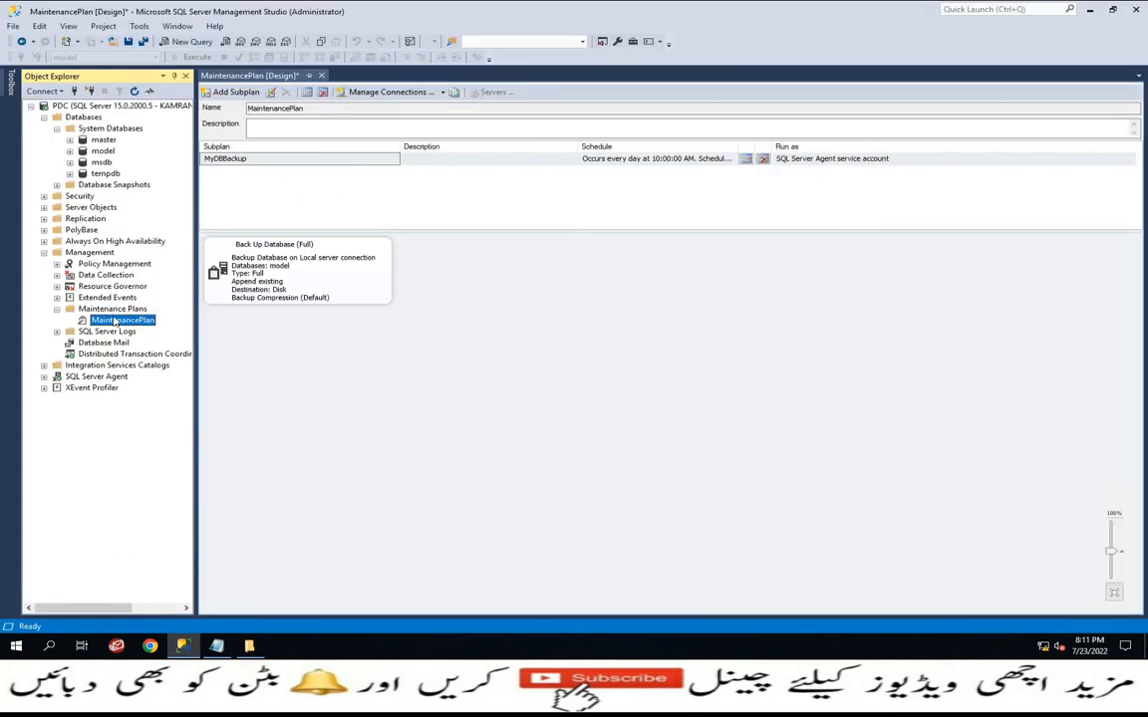
{"action": "left_click", "coordinate": [44, 252]}
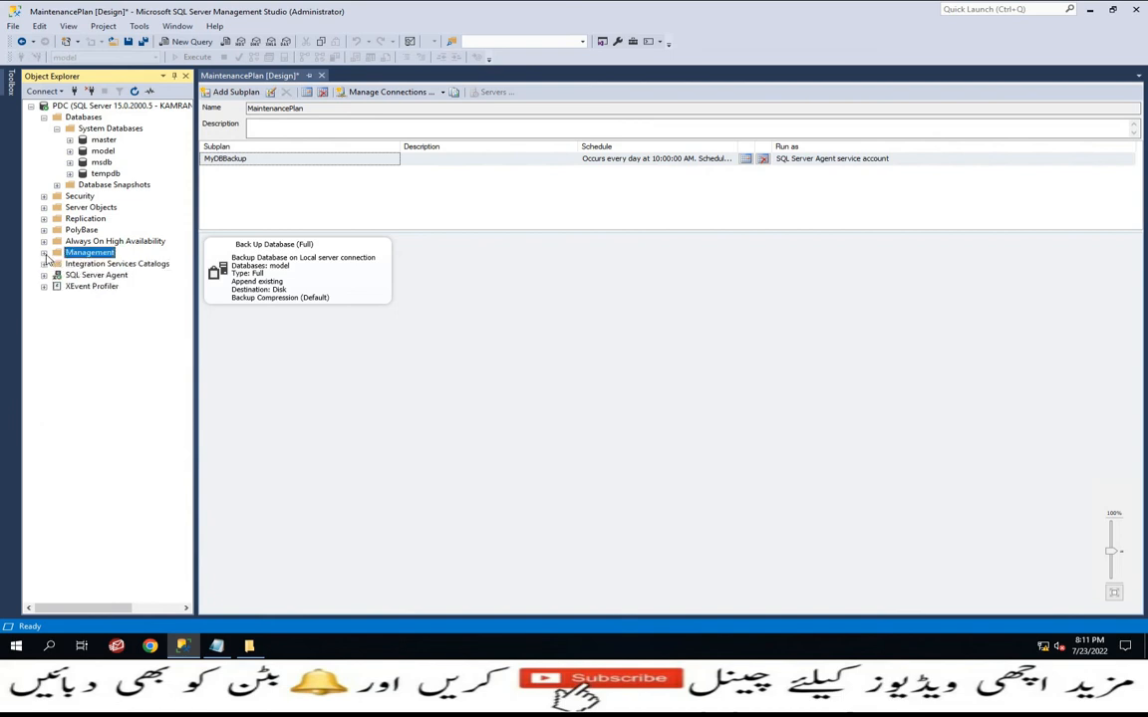
{"action": "left_click", "coordinate": [319, 77]}
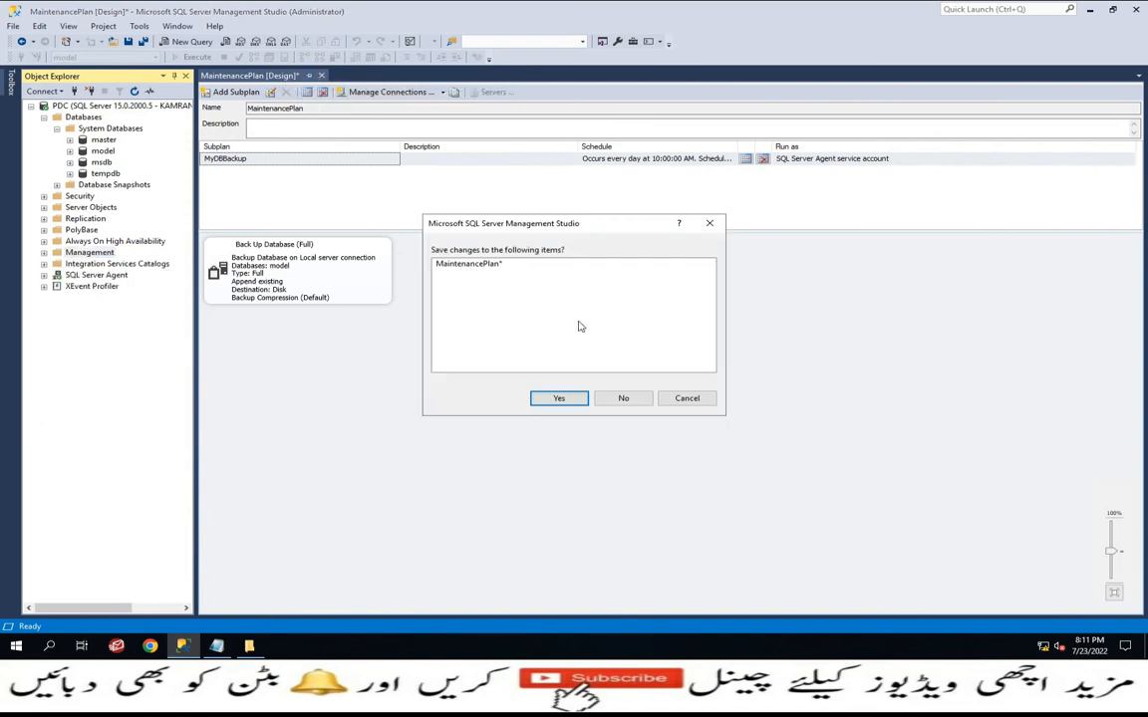
{"action": "left_click", "coordinate": [624, 402]}
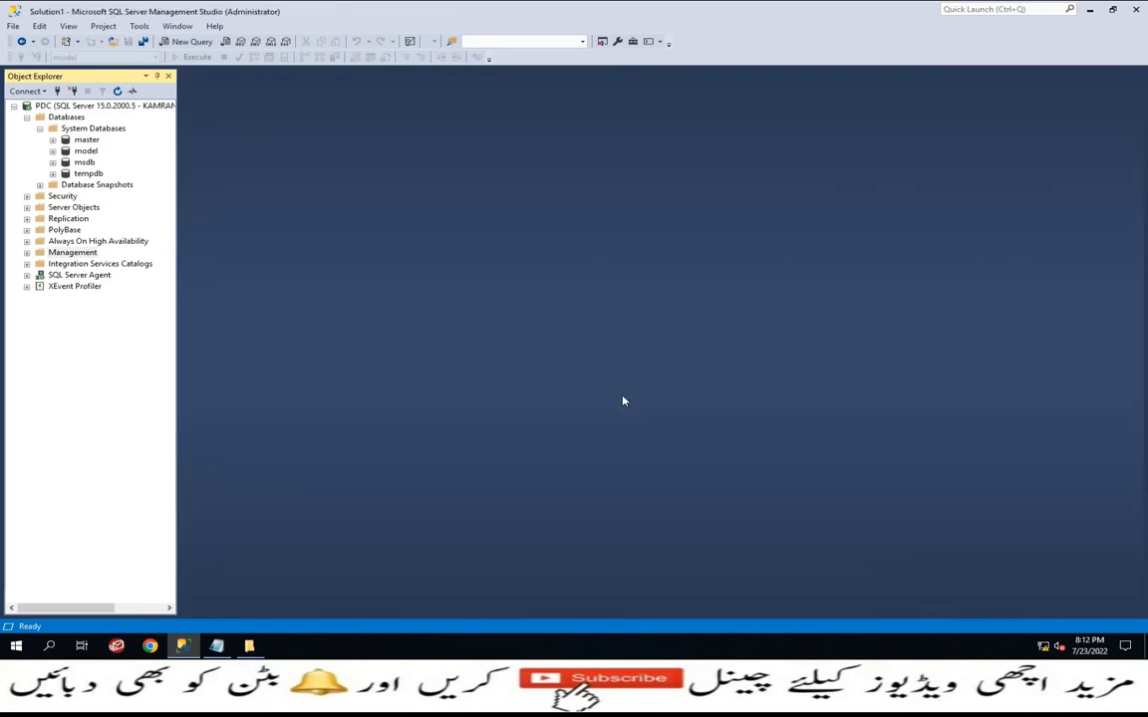
Bring up the Backup note in Notepad, highlight "Manual Backup of DataBase" and minimize the note again.
{"action": "right_click", "coordinate": [88, 152]}
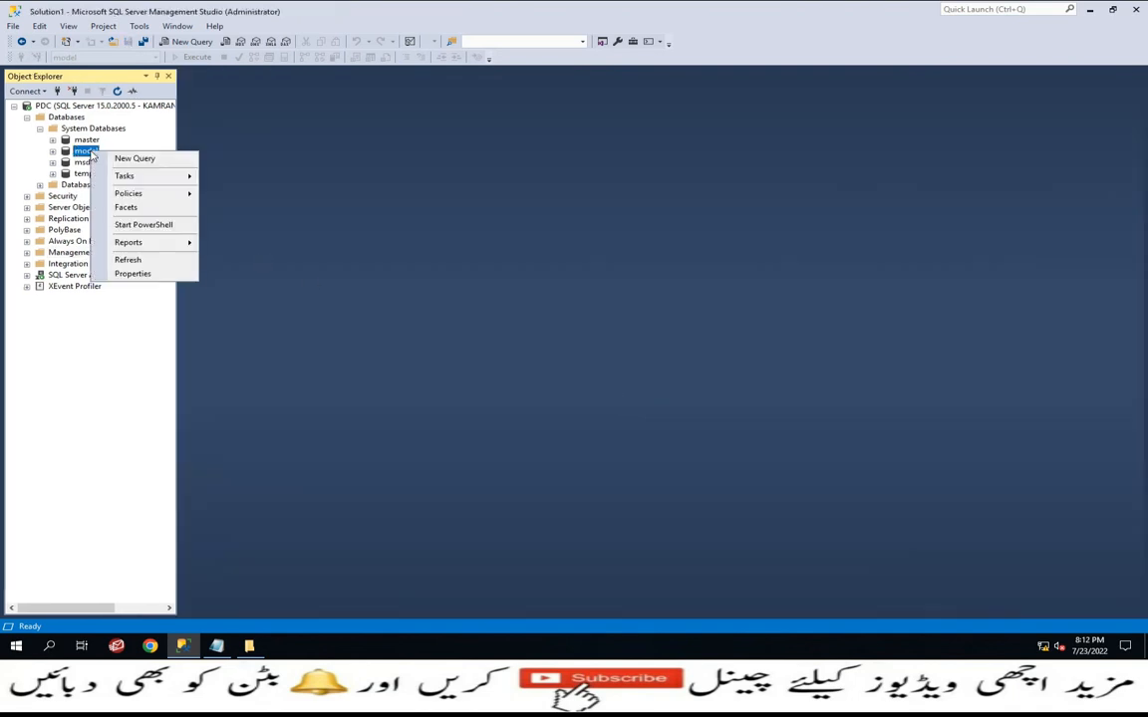
{"action": "left_click", "coordinate": [216, 646]}
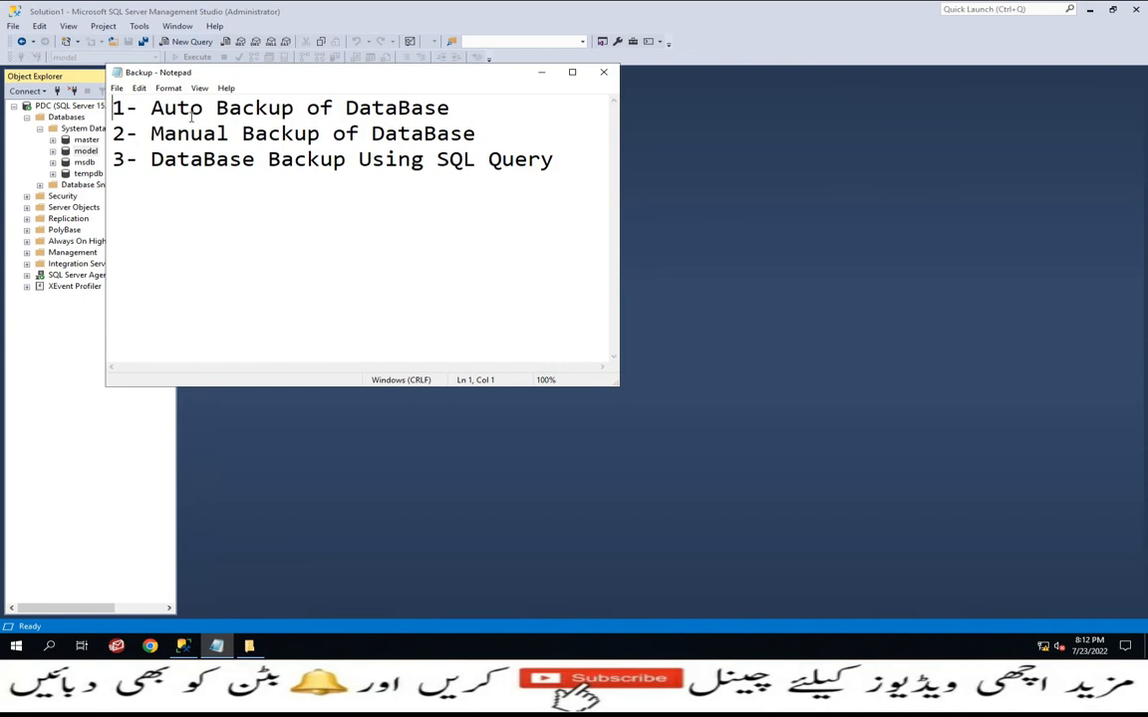
{"action": "left_click_drag", "start_coordinate": [145, 137], "coordinate": [498, 136]}
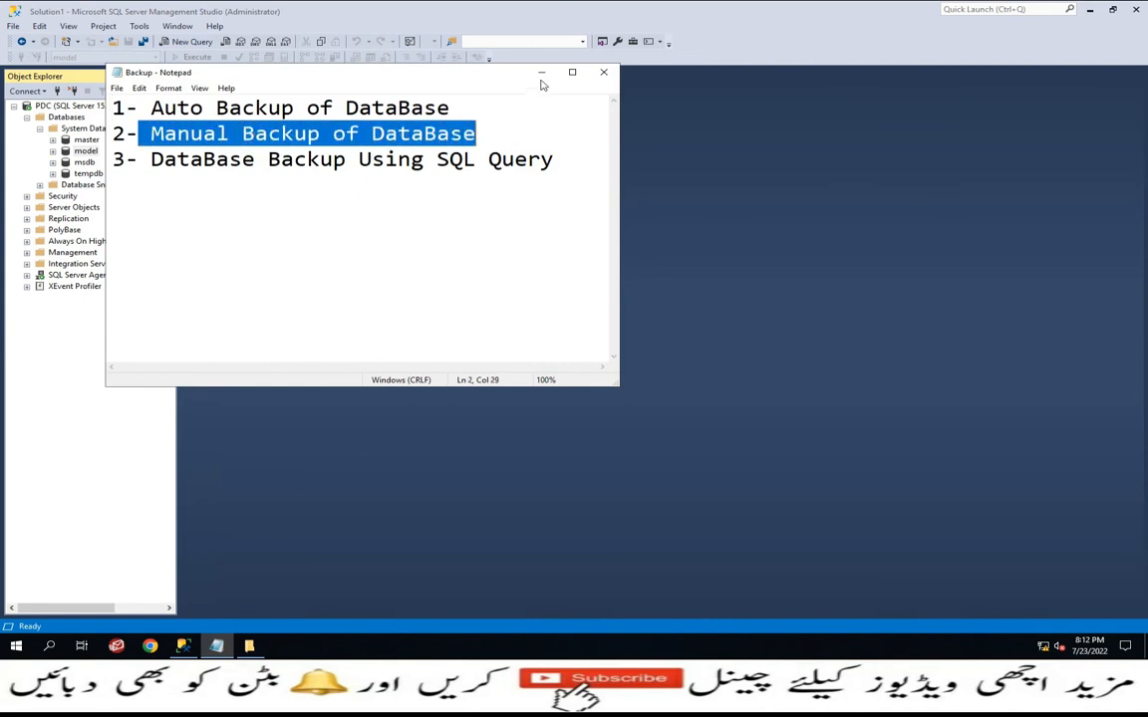
{"action": "left_click", "coordinate": [541, 72]}
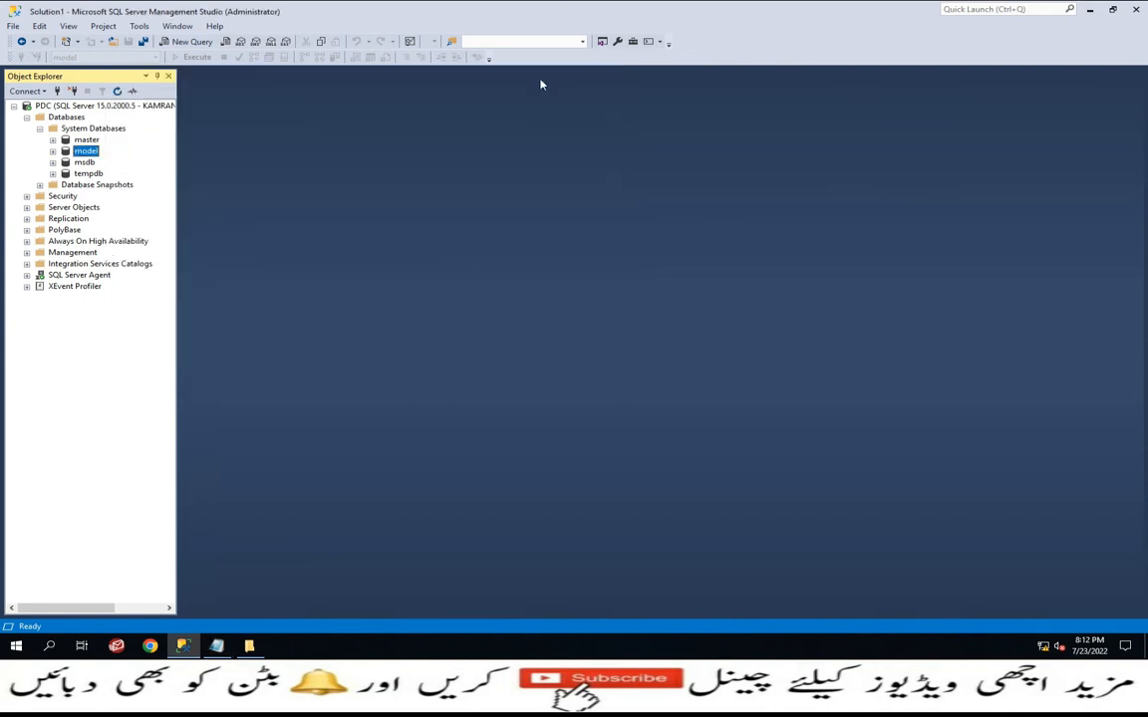
Open the Back Up task for the model database and choose Full as the backup type.
{"action": "right_click", "coordinate": [100, 153]}
{"action": "mouse_move", "coordinate": [129, 179]}
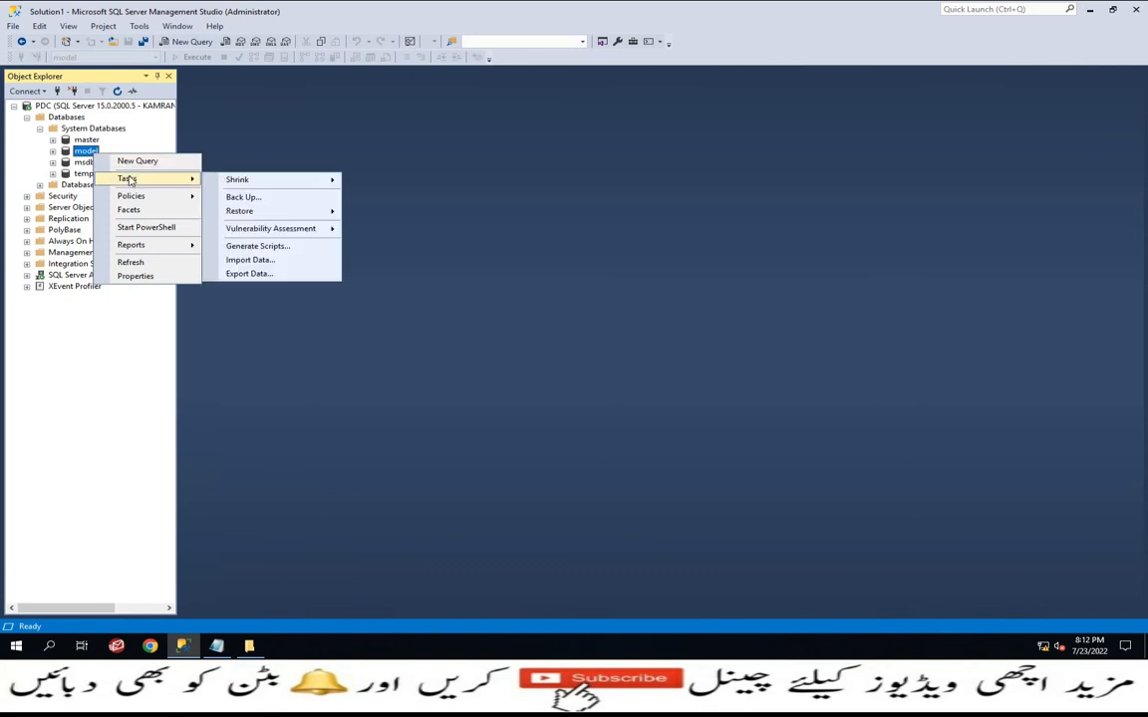
{"action": "left_click", "coordinate": [320, 196]}
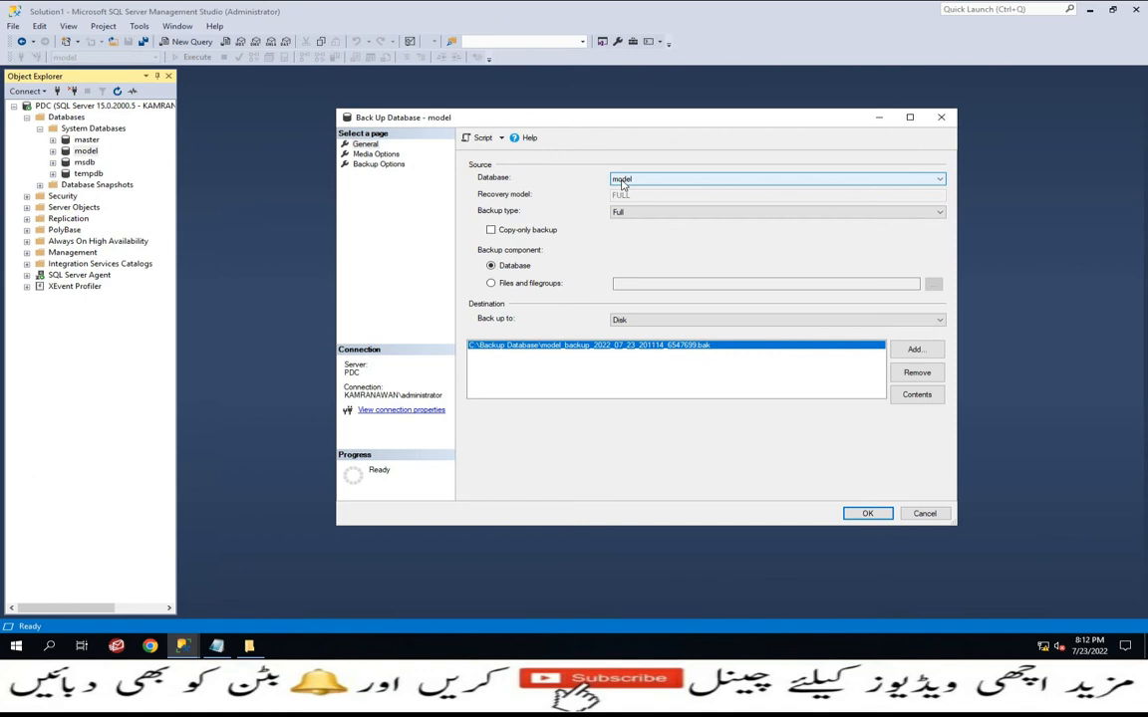
{"action": "left_click", "coordinate": [623, 211]}
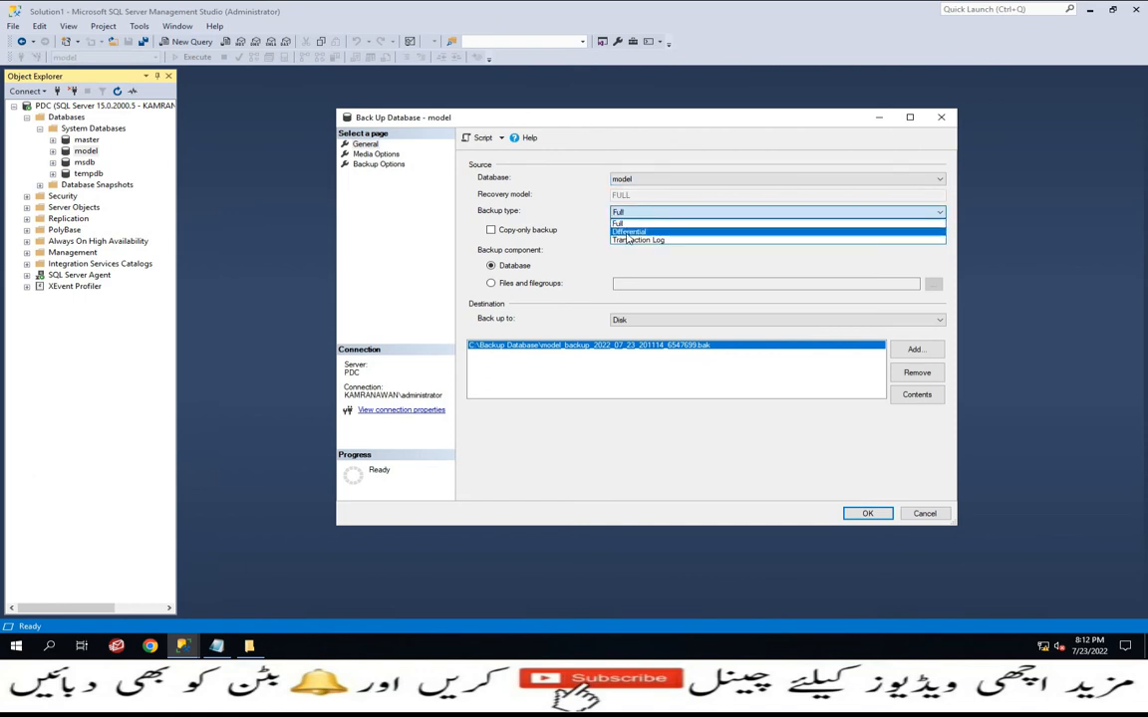
{"action": "left_click", "coordinate": [630, 223]}
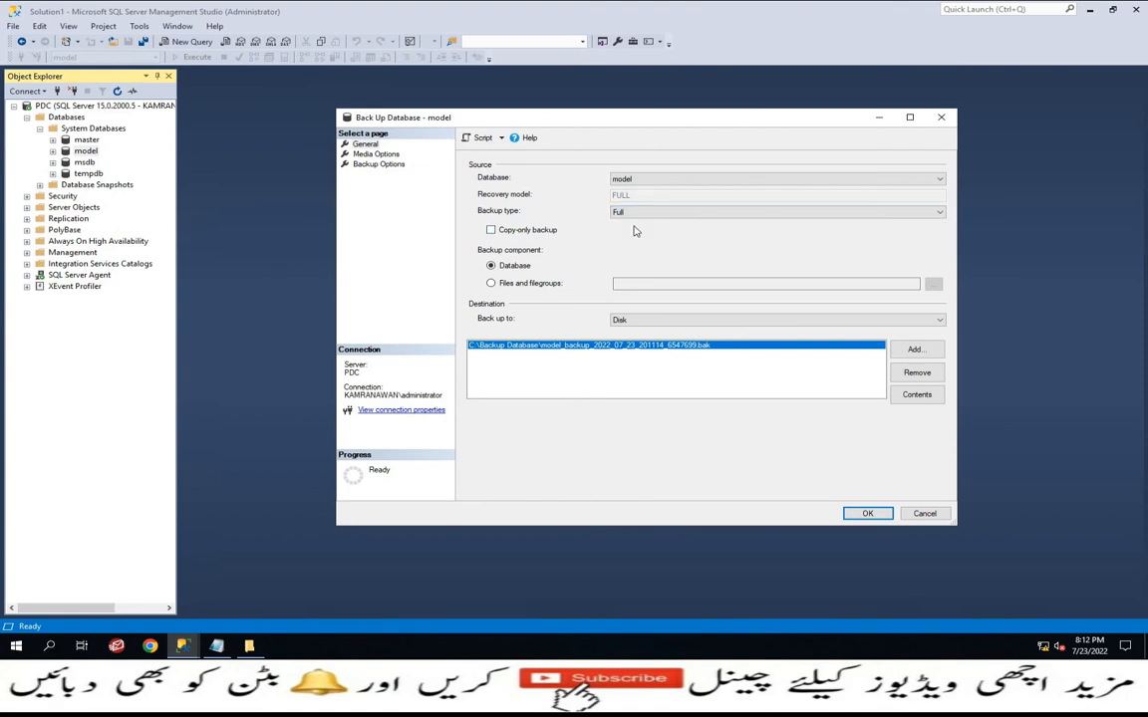
Replace the existing disk destination with C:\Backup Database\model(23072022).bak and run the backup of the model database.
{"action": "left_click", "coordinate": [912, 373]}
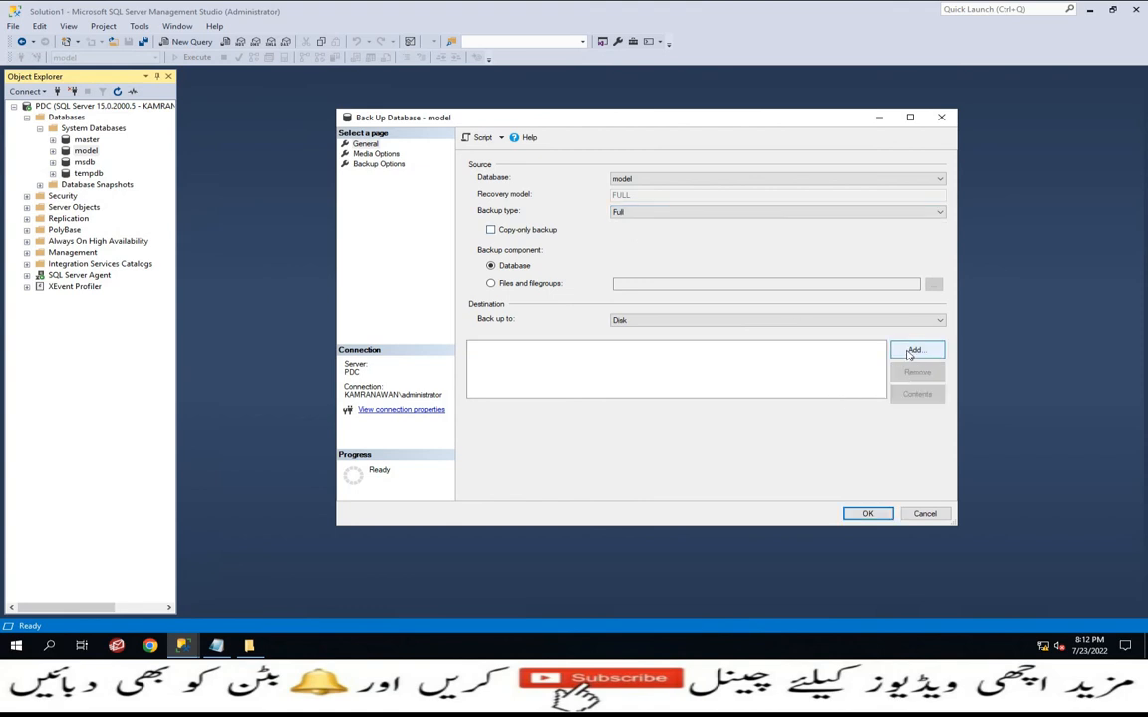
{"action": "left_click", "coordinate": [911, 351]}
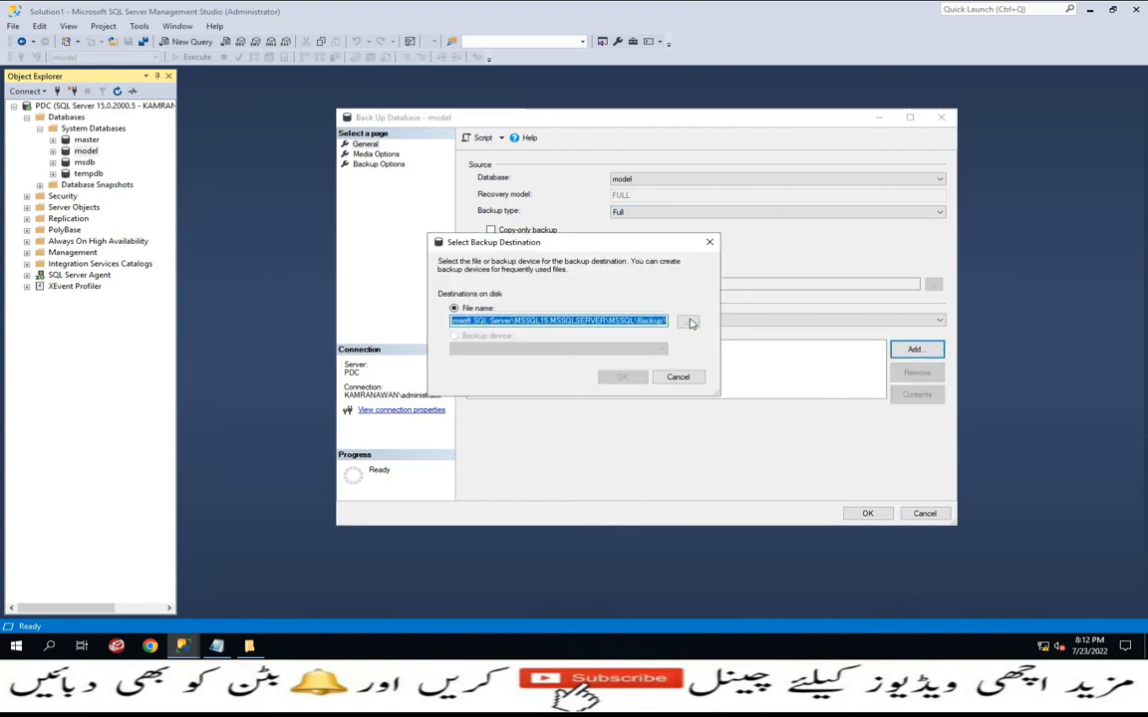
{"action": "left_click", "coordinate": [688, 322]}
{"action": "left_click_drag", "start_coordinate": [698, 261], "coordinate": [706, 193]}
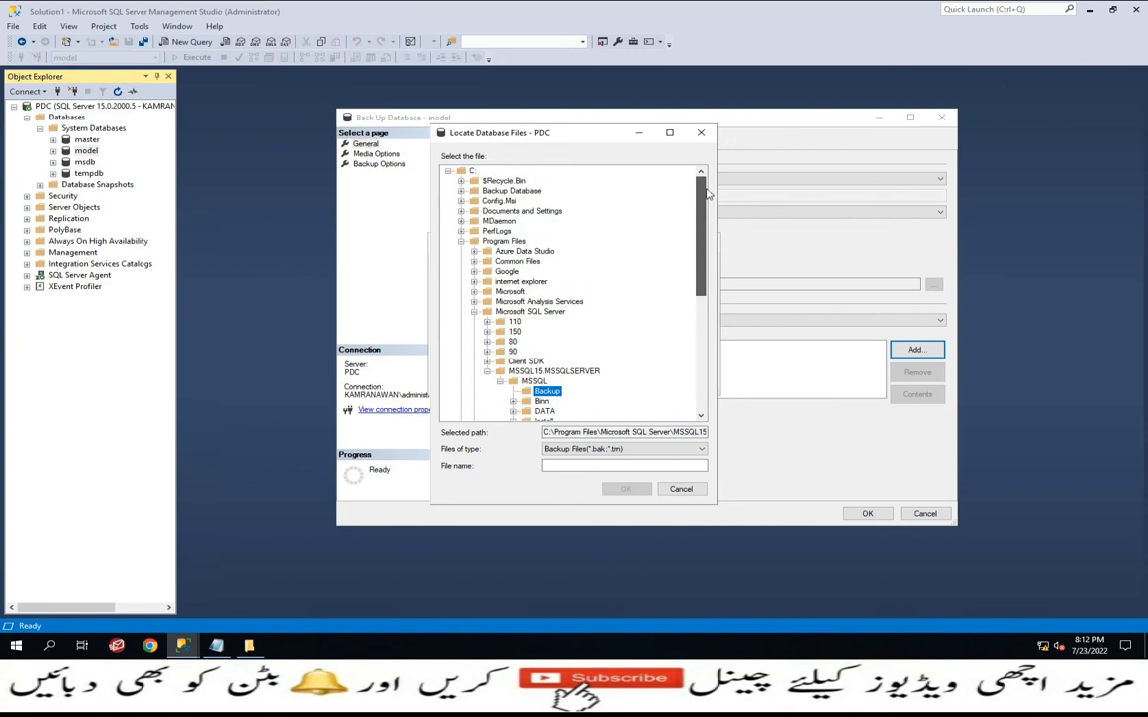
{"action": "left_click", "coordinate": [511, 191]}
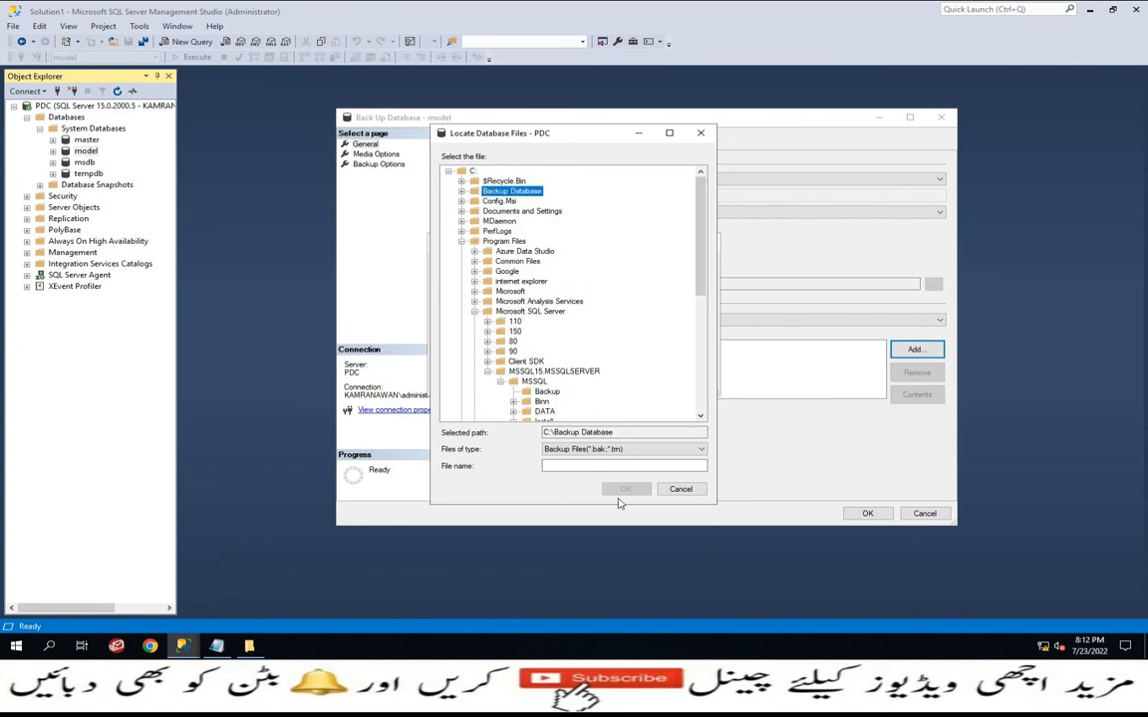
{"action": "left_click", "coordinate": [572, 466]}
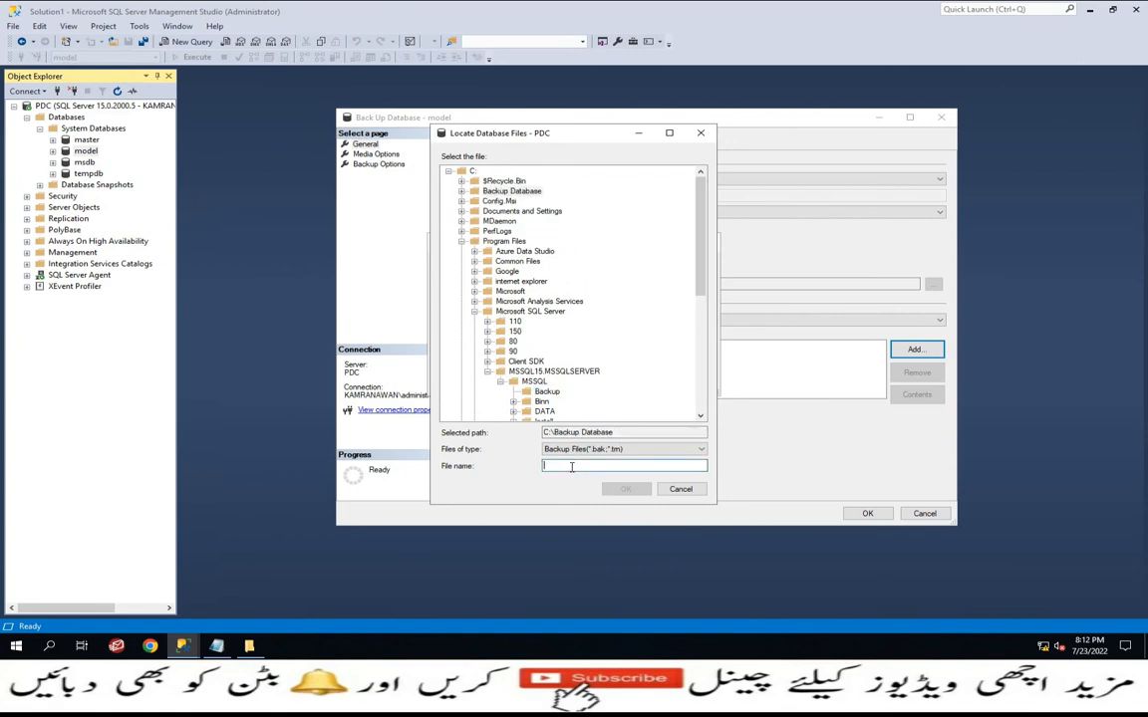
{"action": "type", "text": "model(23072022).bak"}
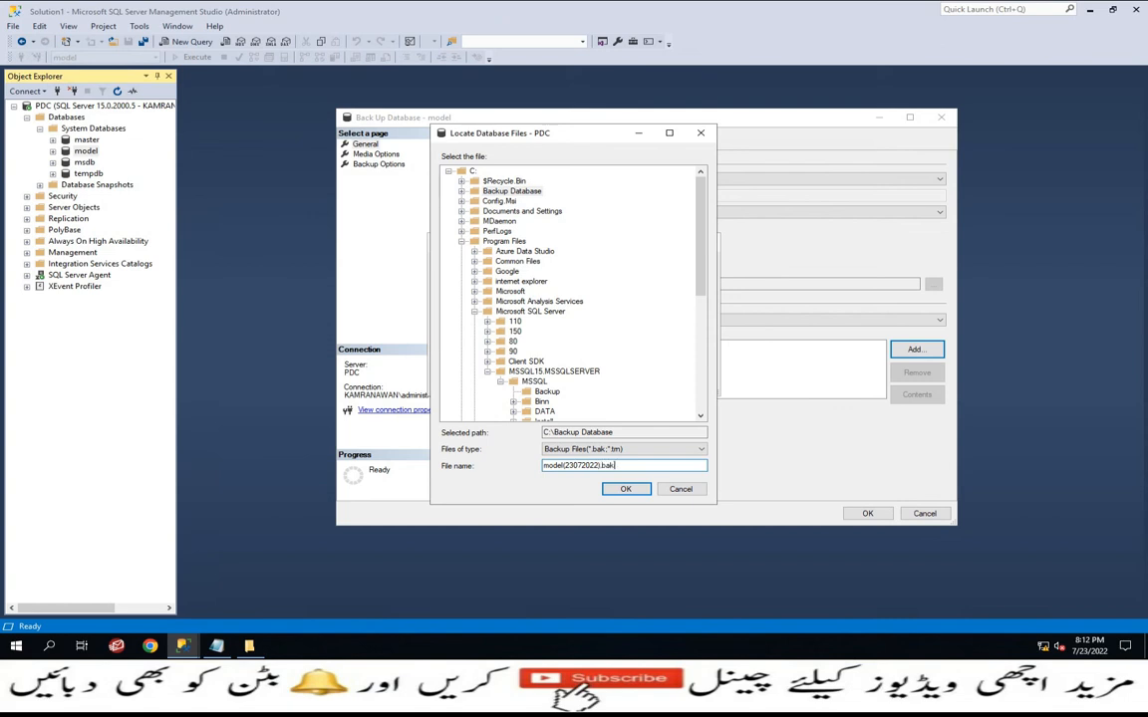
{"action": "left_click", "coordinate": [626, 488]}
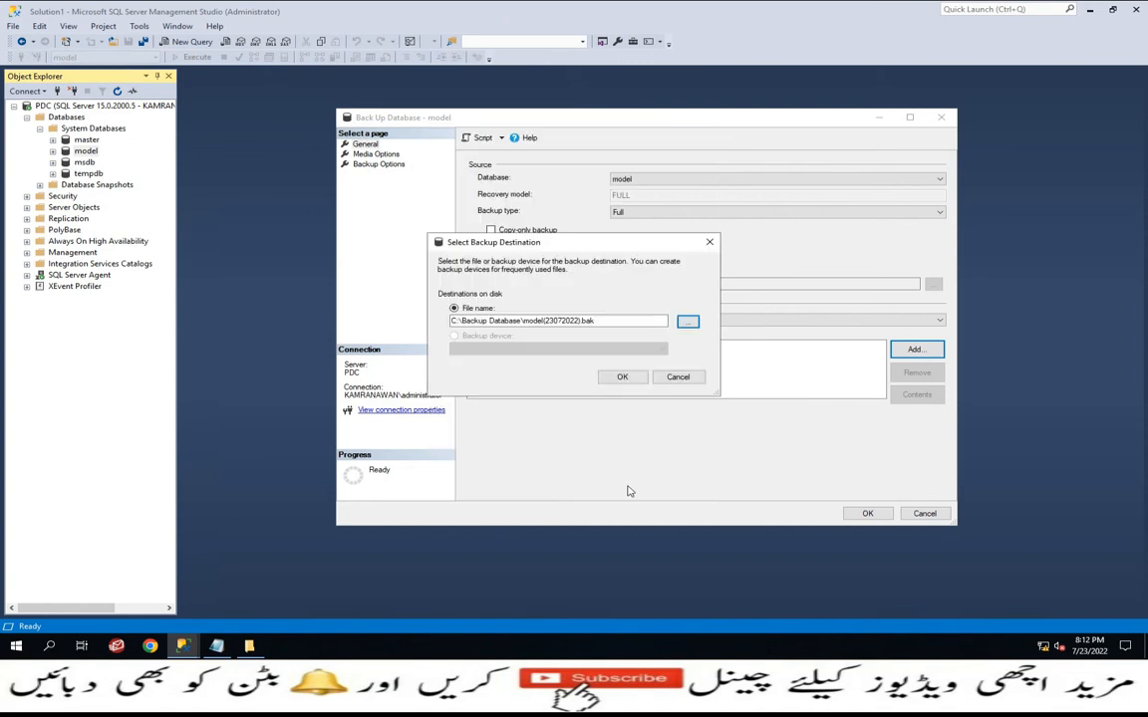
{"action": "left_click", "coordinate": [621, 377]}
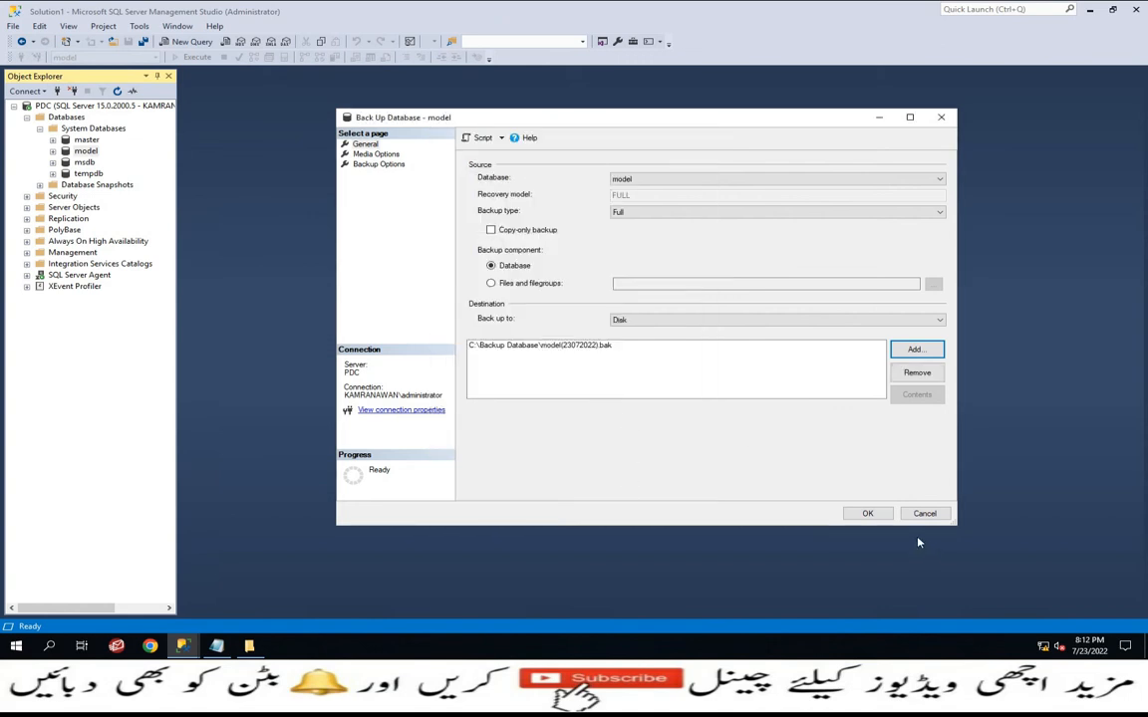
{"action": "left_click", "coordinate": [867, 513]}
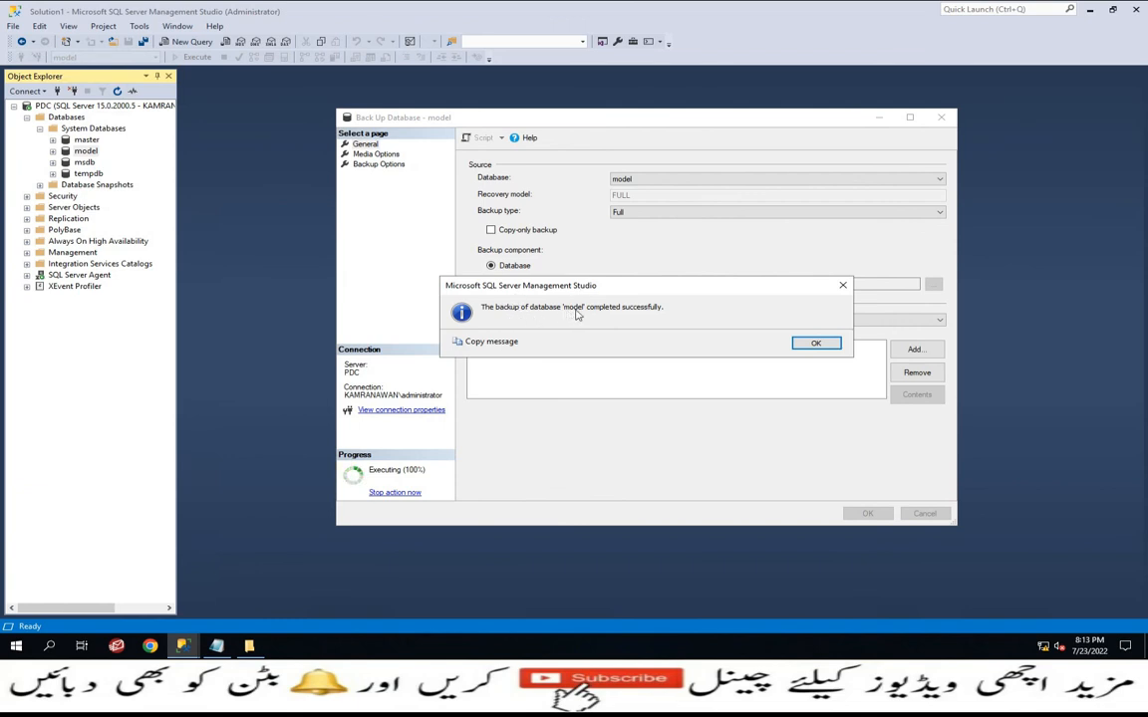
{"action": "left_click", "coordinate": [814, 345]}
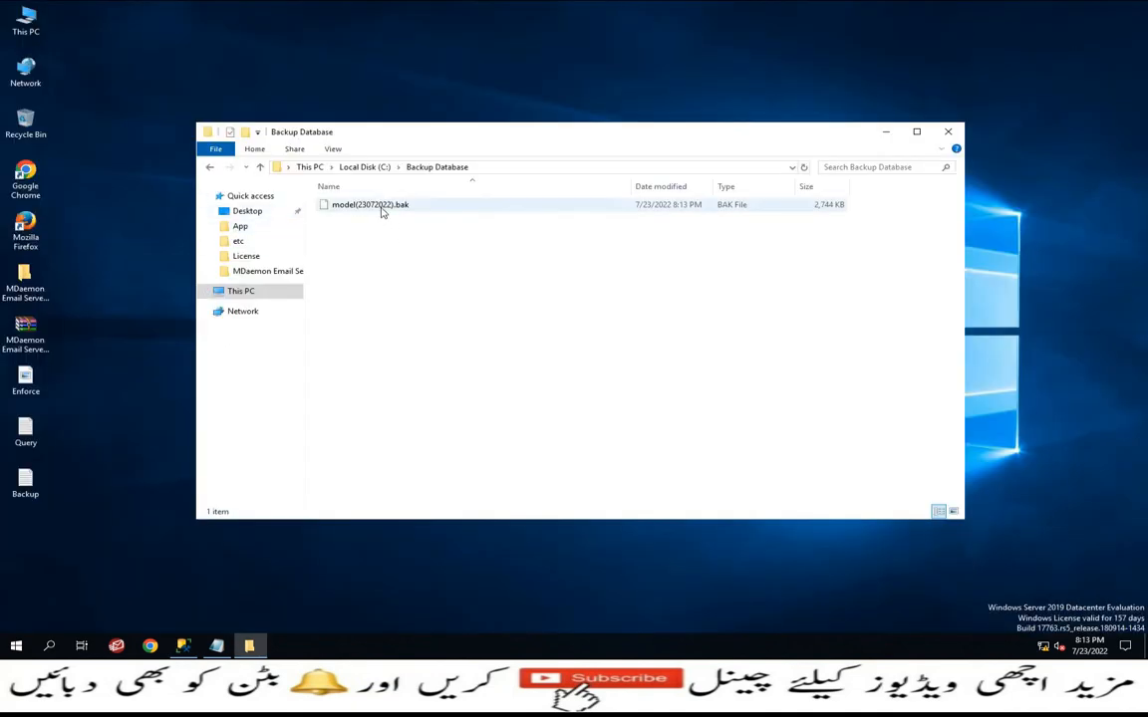
In File Explorer, check model(23072022).bak in the Backup Database folder and permanently delete it.
{"action": "mouse_move", "coordinate": [382, 211]}
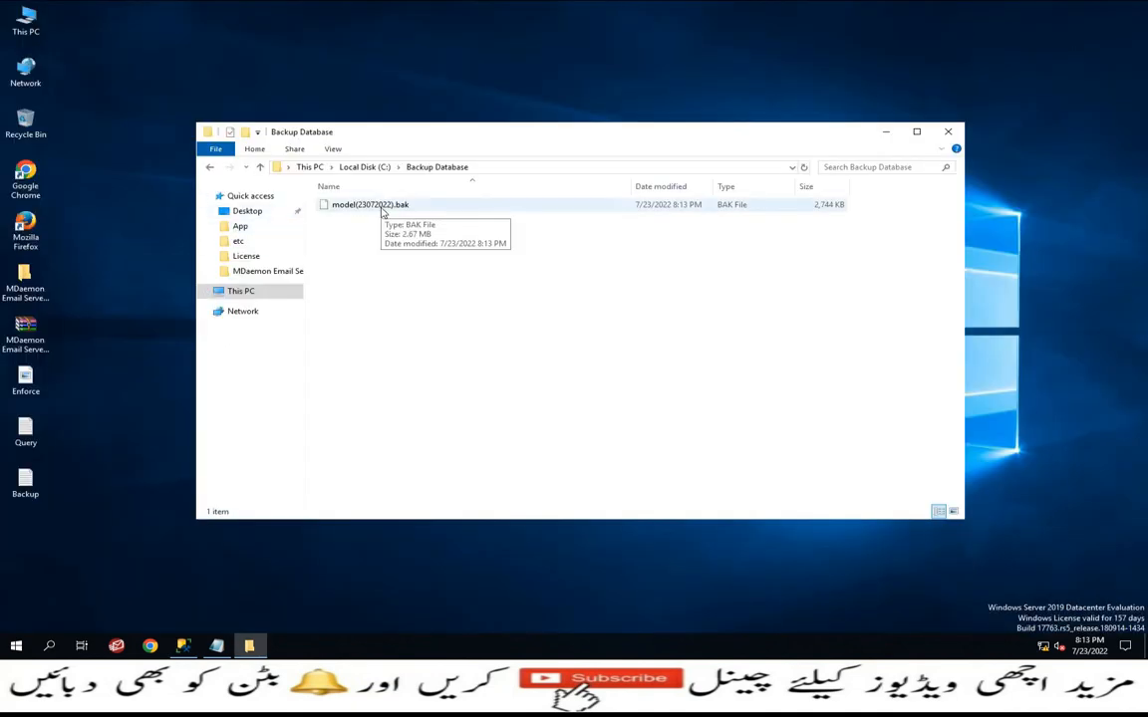
{"action": "left_click", "coordinate": [382, 209]}
{"action": "key", "text": "shift+Delete"}
{"action": "key", "text": "Return"}
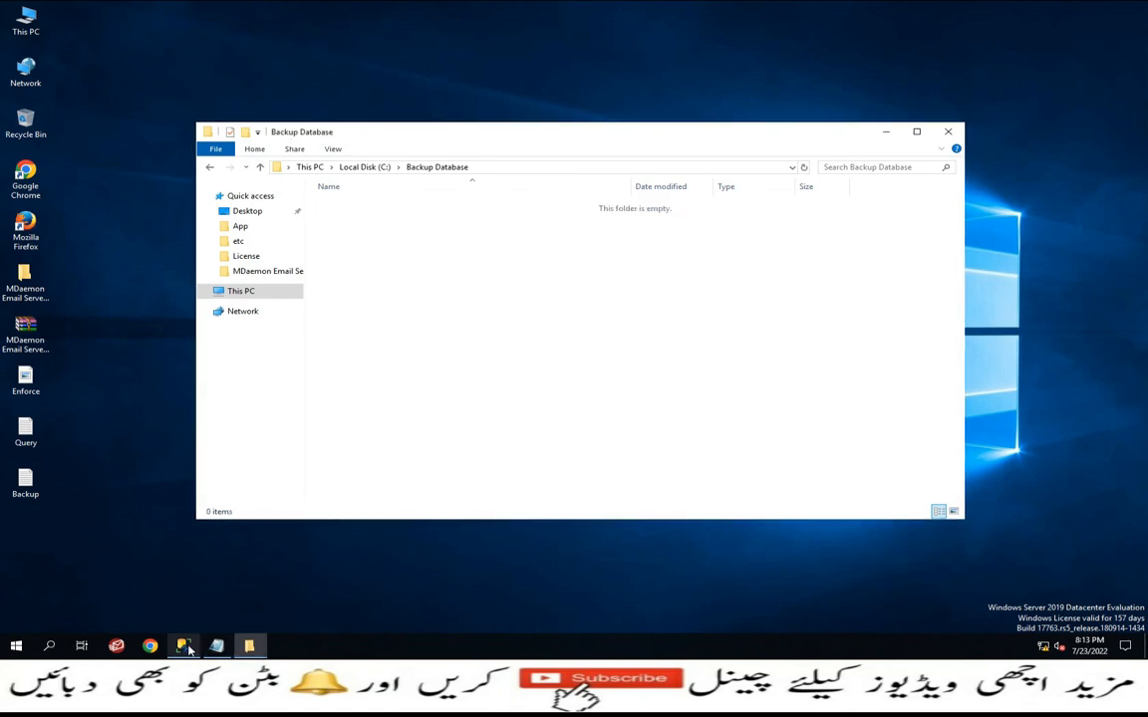
Bring up the Backup note in Notepad, highlight "DataBase Backup Using SQL Query" and minimize the note again.
{"action": "mouse_move", "coordinate": [187, 650]}
{"action": "left_click", "coordinate": [179, 610]}
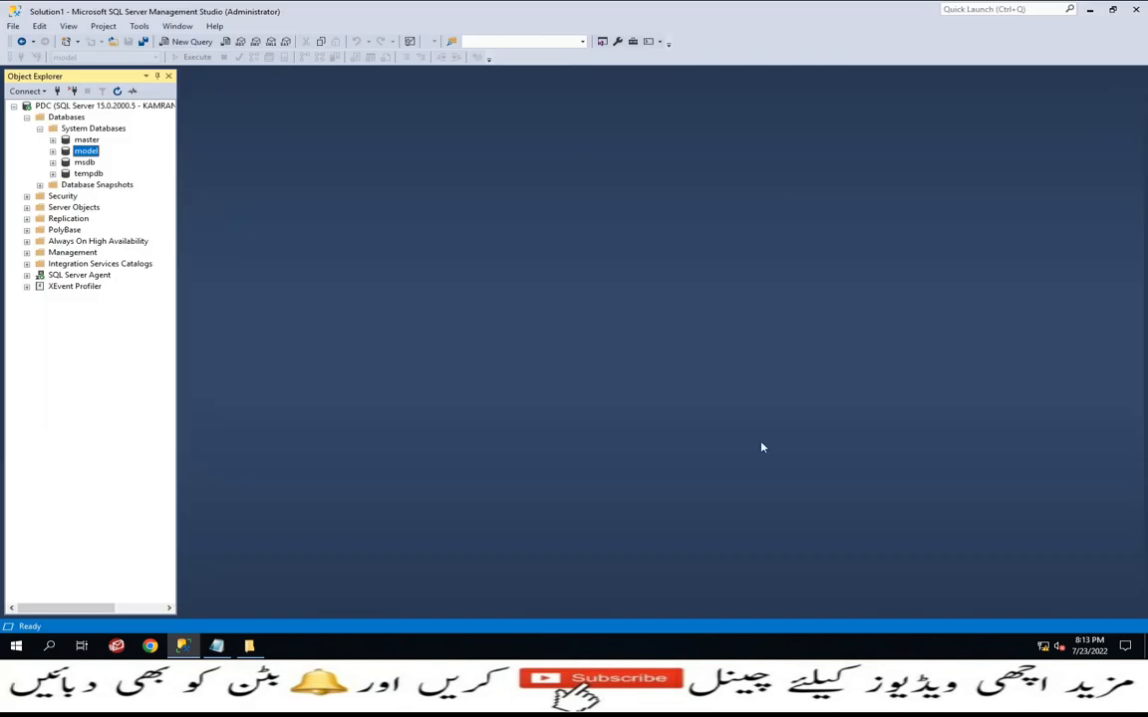
{"action": "left_click", "coordinate": [216, 646]}
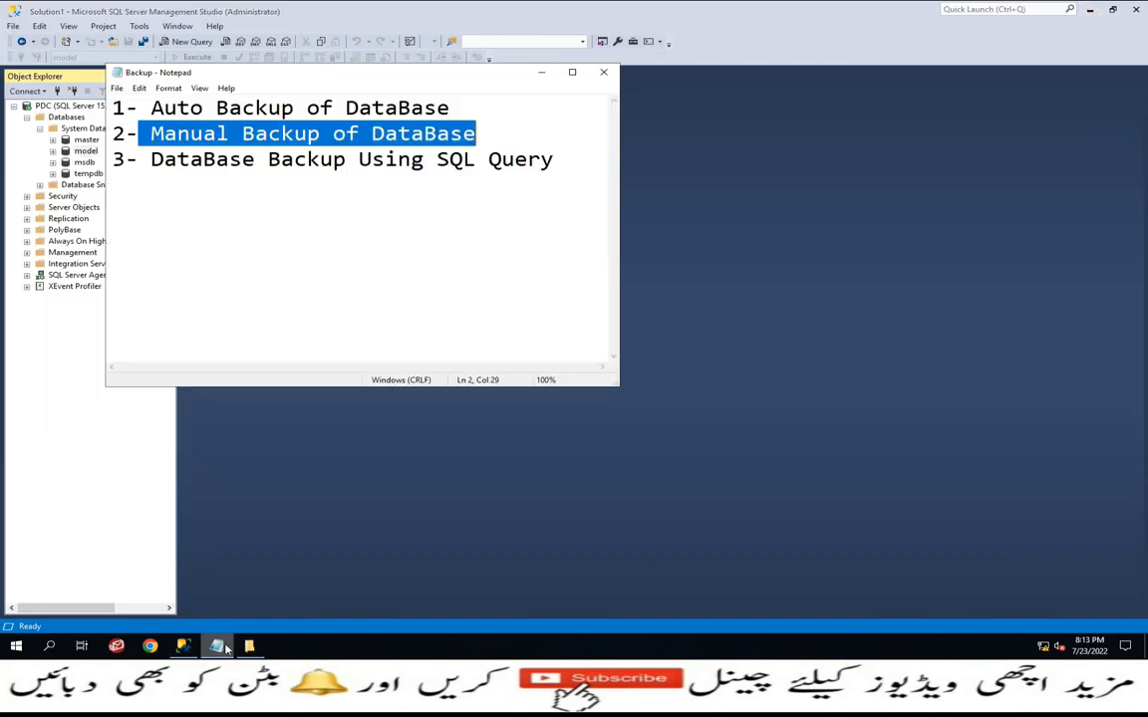
{"action": "left_click_drag", "start_coordinate": [150, 160], "coordinate": [563, 159]}
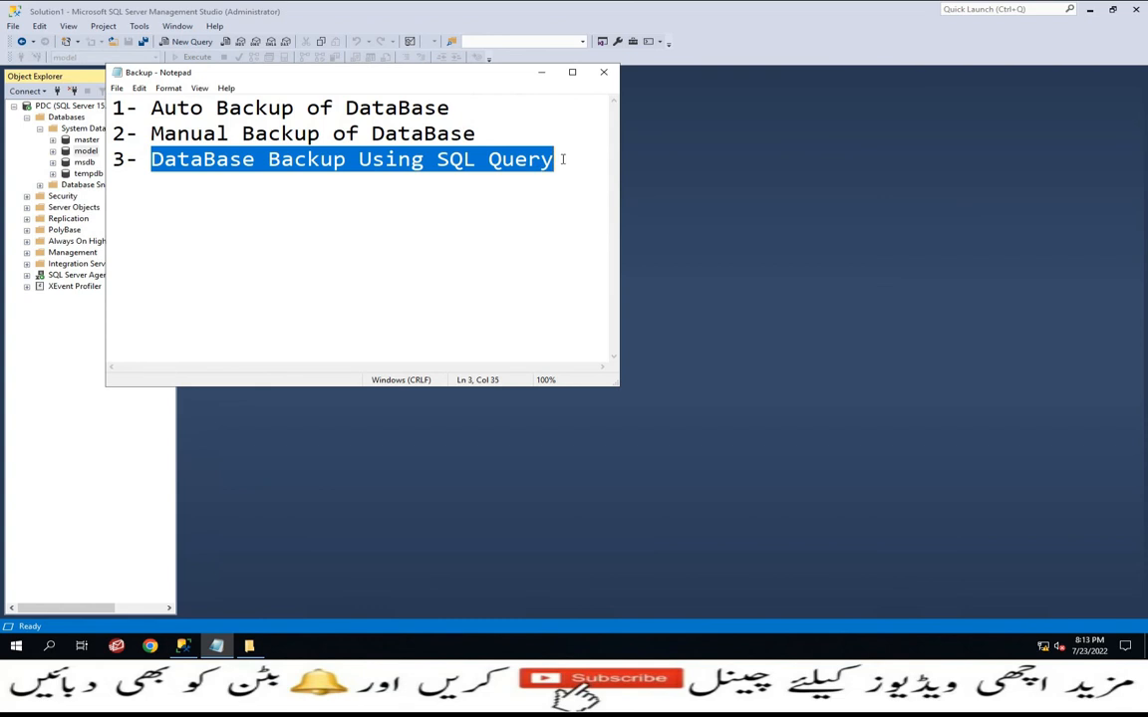
{"action": "left_click", "coordinate": [540, 74]}
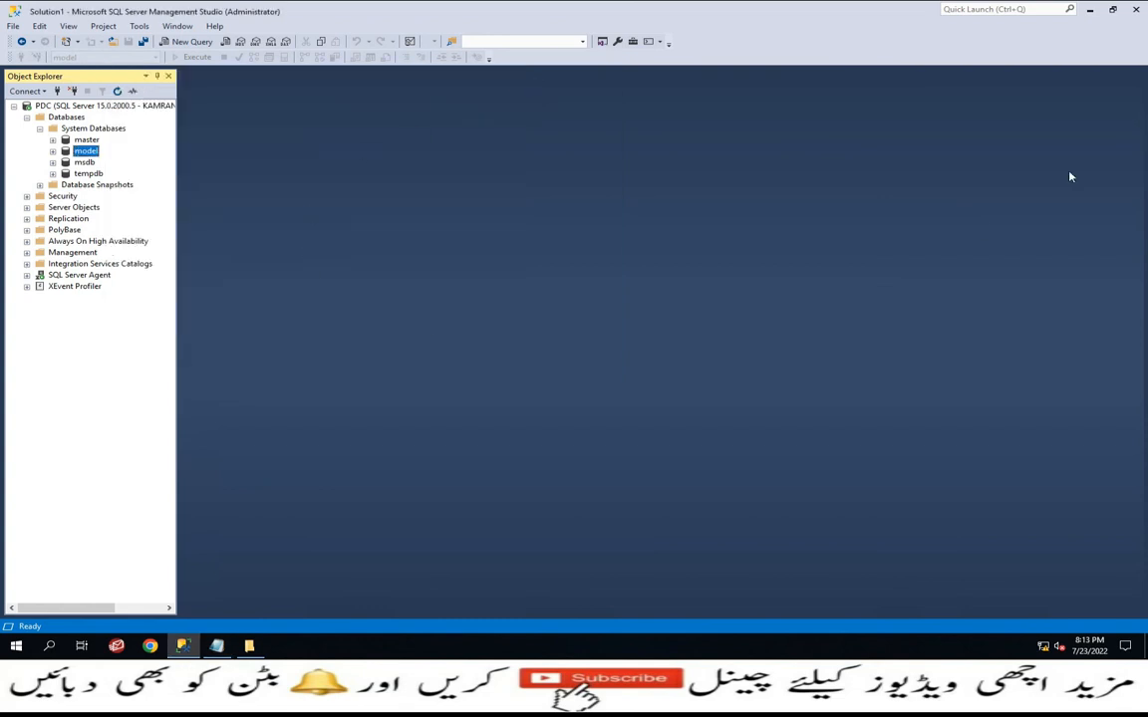
Open the Query note on the desktop and copy its BACKUP DATABASE MODEL statement, minimizing the note again.
{"action": "left_click", "coordinate": [1089, 9]}
{"action": "double_click", "coordinate": [25, 433]}
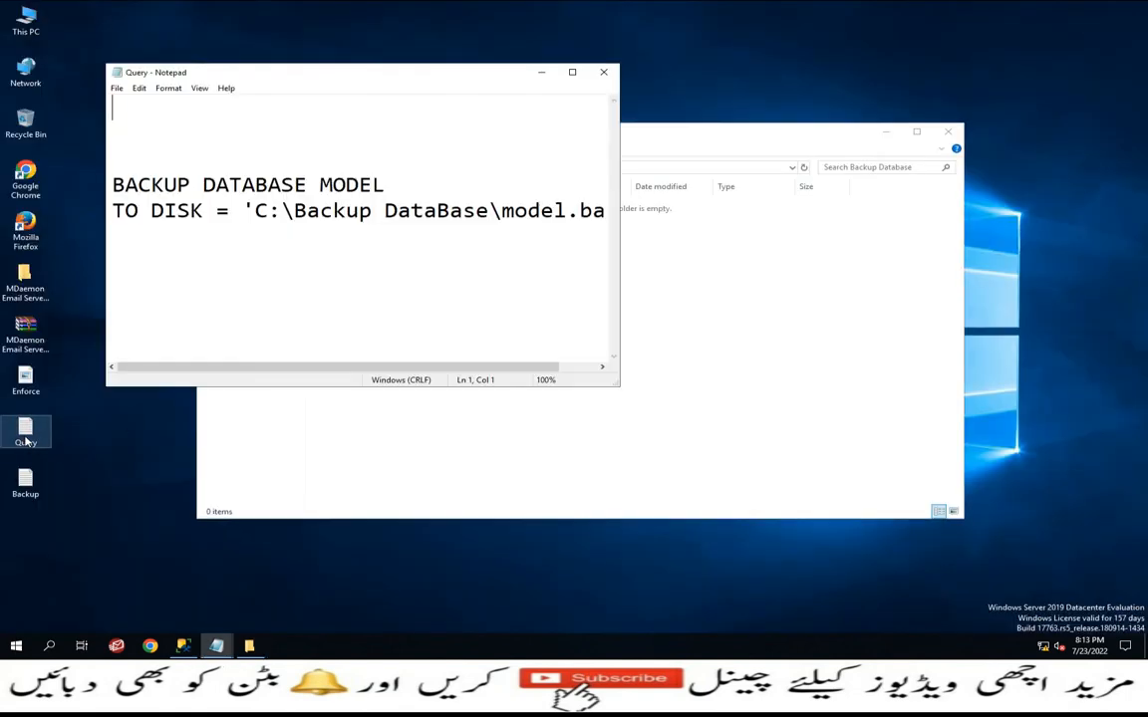
{"action": "left_click_drag", "start_coordinate": [115, 185], "coordinate": [583, 232]}
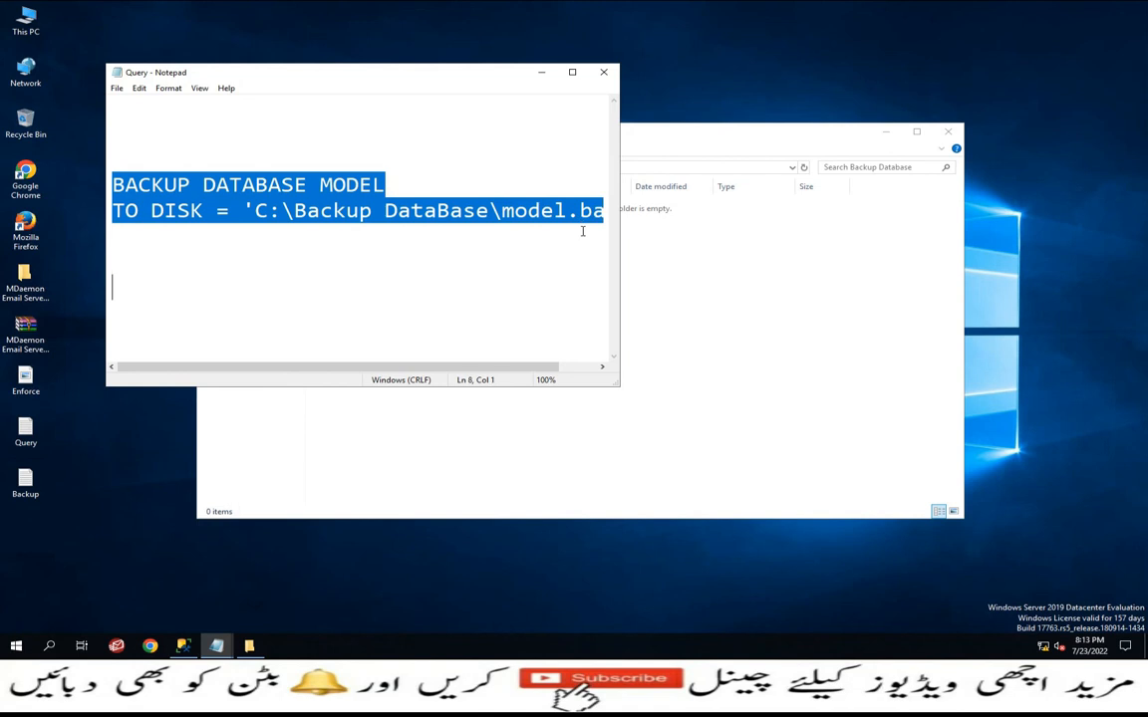
{"action": "left_click", "coordinate": [541, 72]}
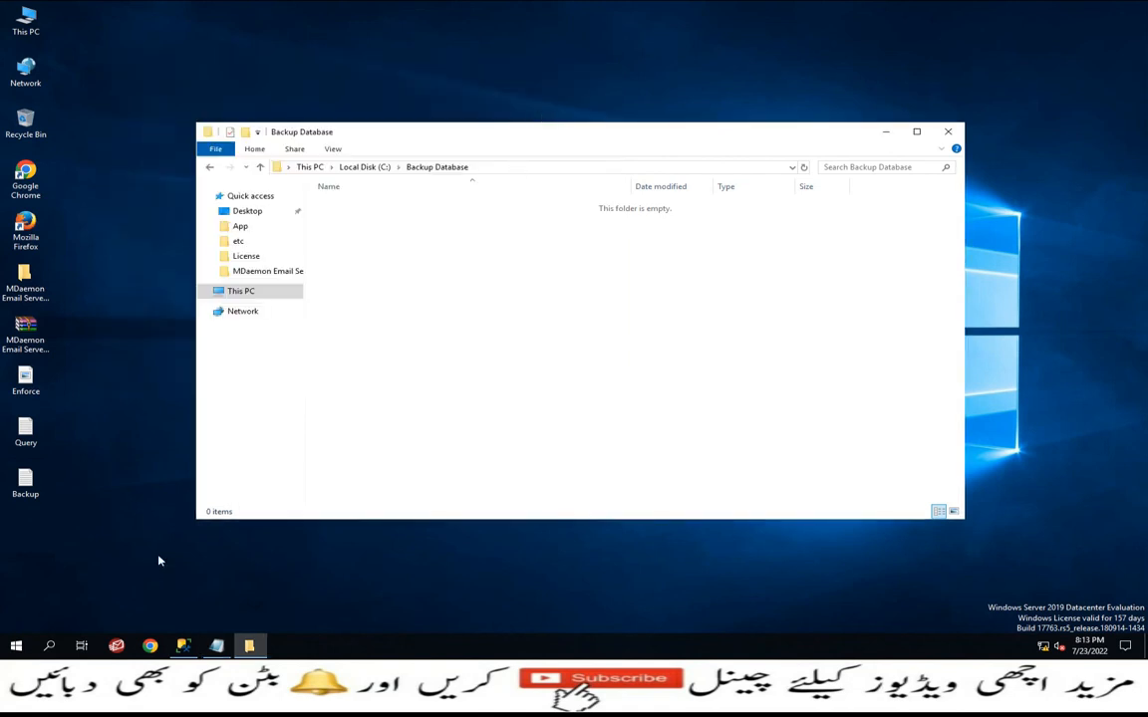
In SQL Server Management Studio, put BACKUP DATABASE MODEL TO DISK = 'C:\Backup DataBase\model.bak'; into a new query and remove two blank lines above it.
{"action": "left_click", "coordinate": [182, 646]}
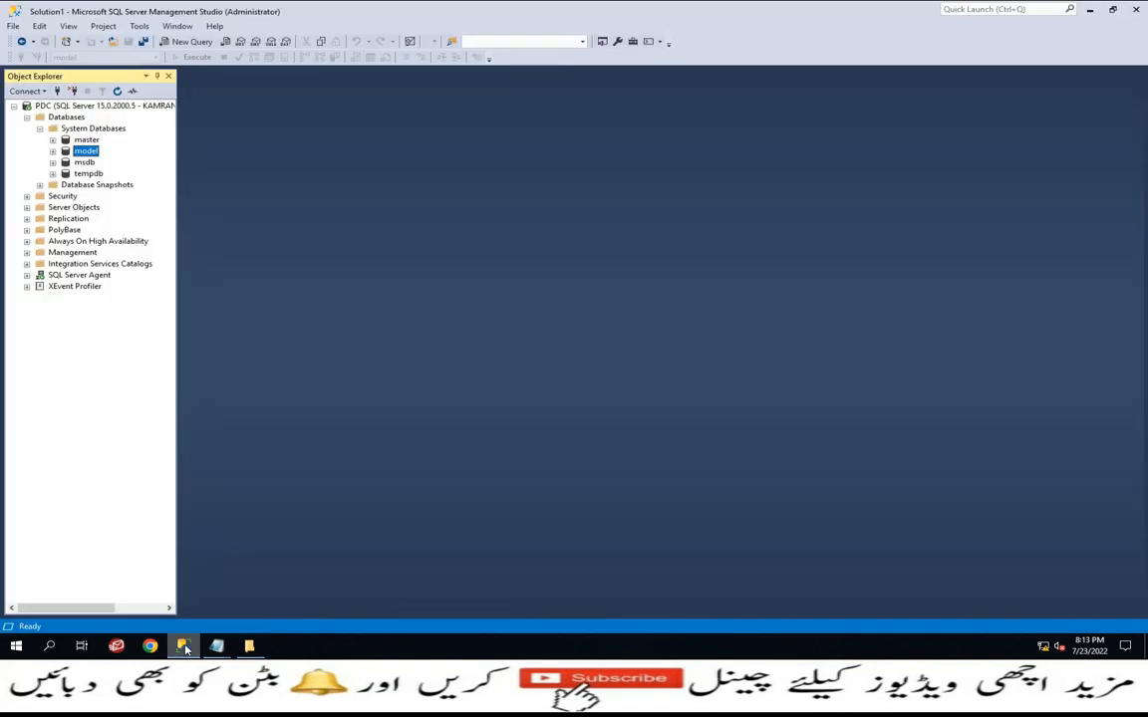
{"action": "left_click", "coordinate": [185, 42]}
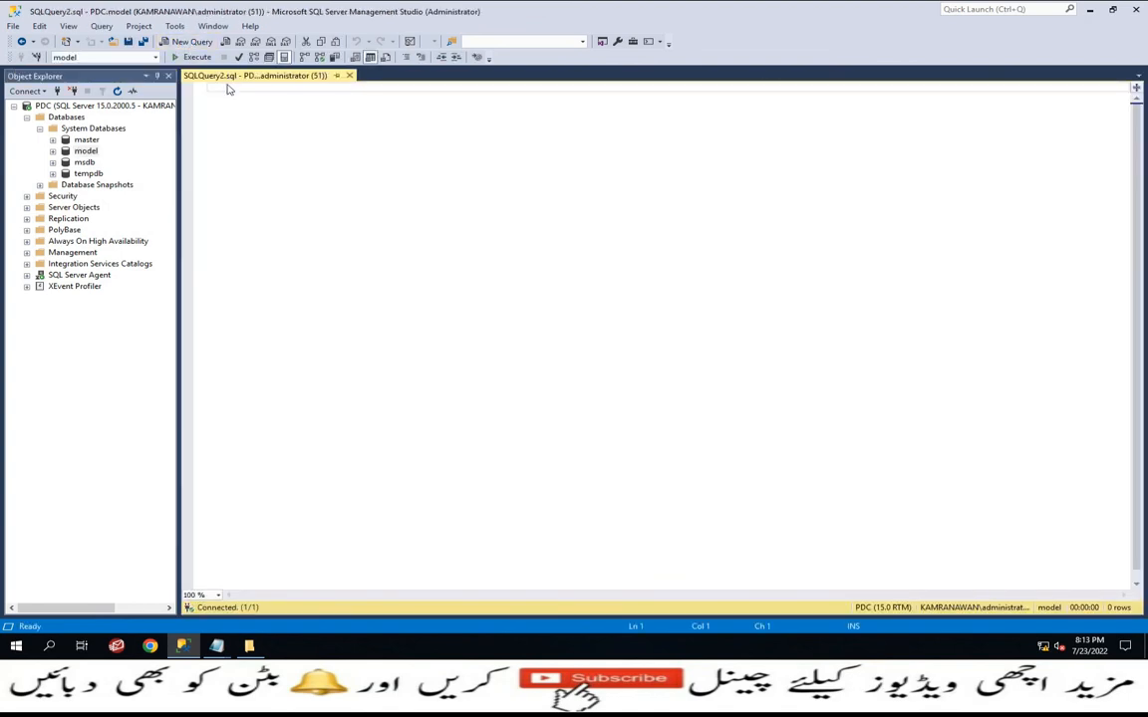
{"action": "type", "text": "BACKUP DATABASE MODEL TO DISK = 'C:\\Backup DataBase\\model.bak';"}
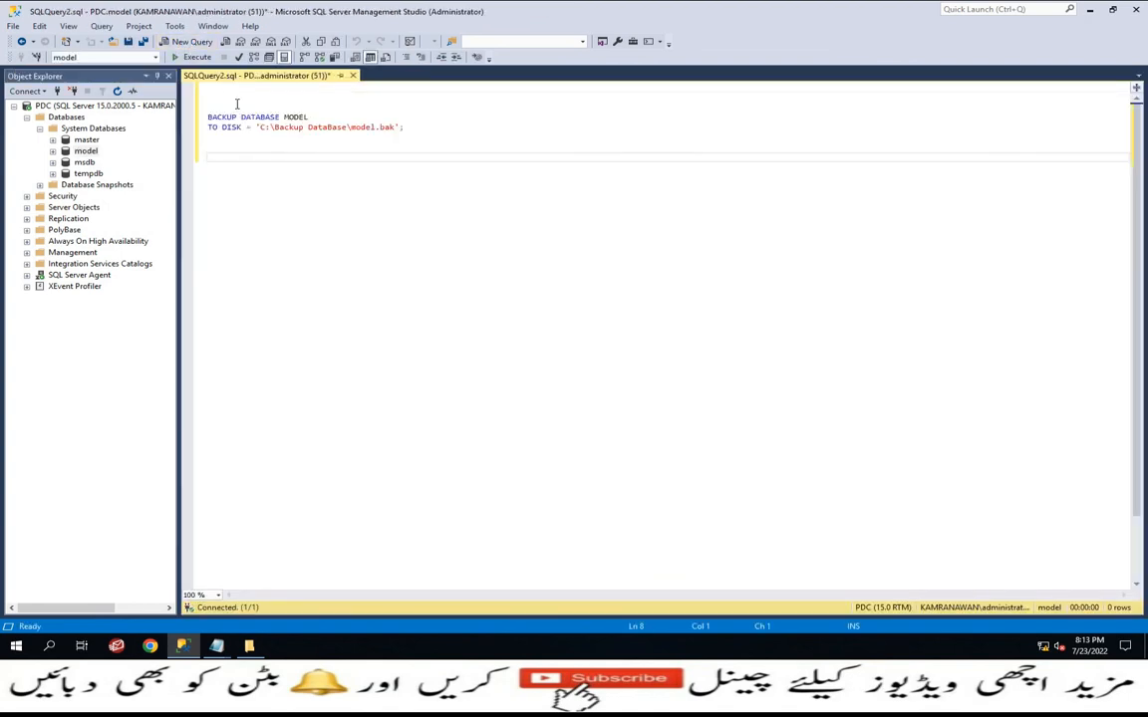
{"action": "left_click", "coordinate": [228, 96]}
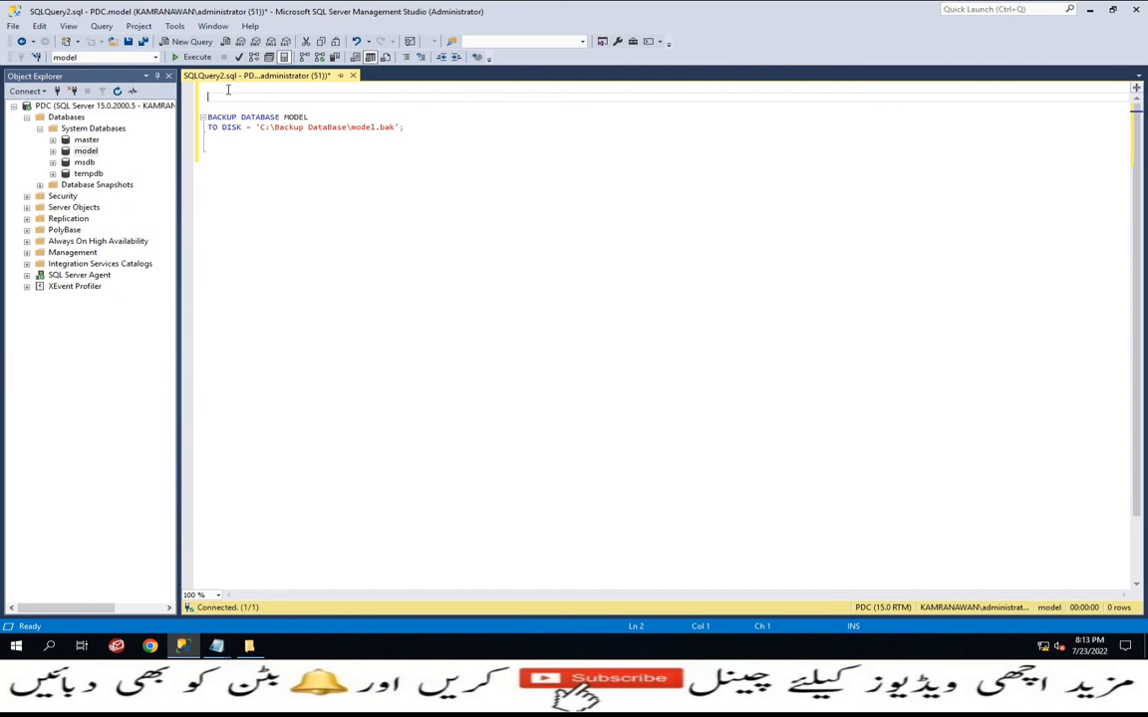
{"action": "key", "text": "Delete"}
{"action": "key", "text": "Delete"}
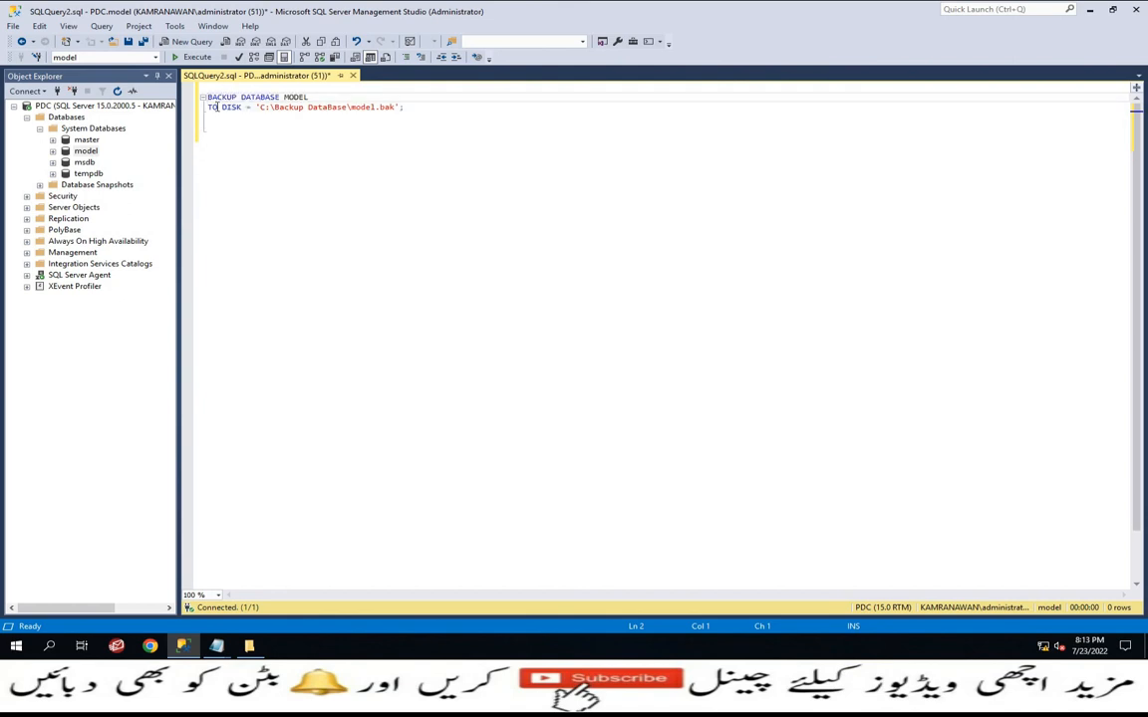
Point out the database name MODEL and the destination path C:\Backup DataBase\ in the query by highlighting each.
{"action": "left_click", "coordinate": [285, 97]}
{"action": "left_click_drag", "start_coordinate": [286, 97], "coordinate": [313, 96]}
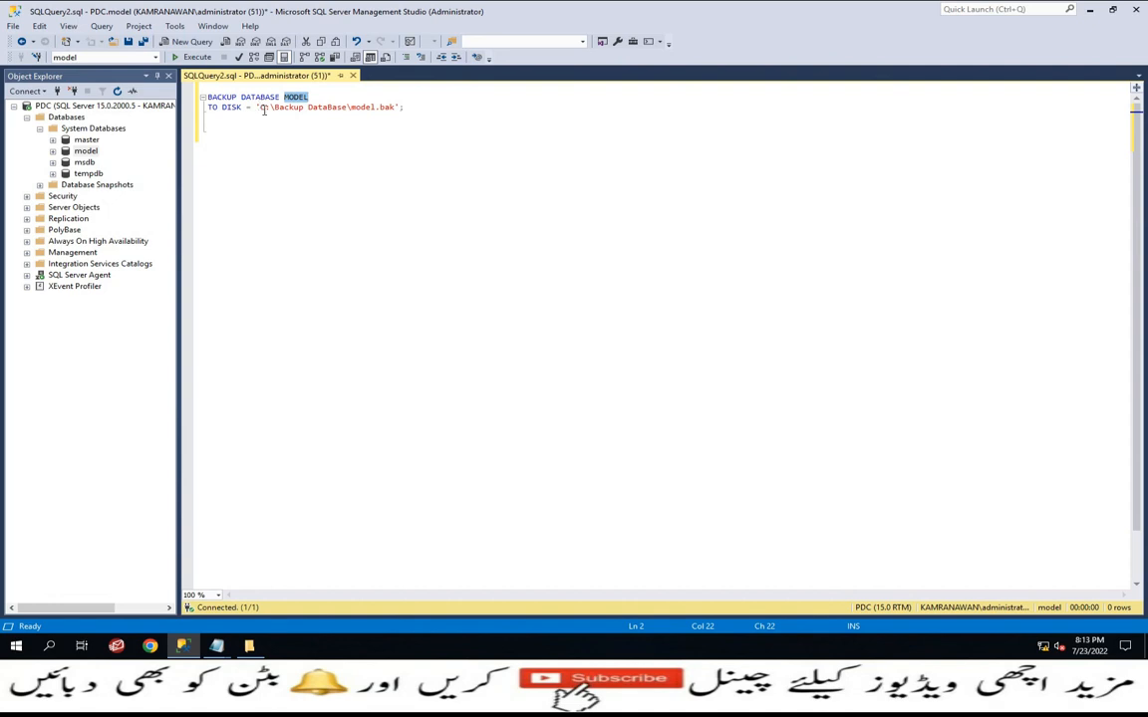
{"action": "left_click_drag", "start_coordinate": [260, 107], "coordinate": [347, 110]}
{"action": "left_click", "coordinate": [352, 107]}
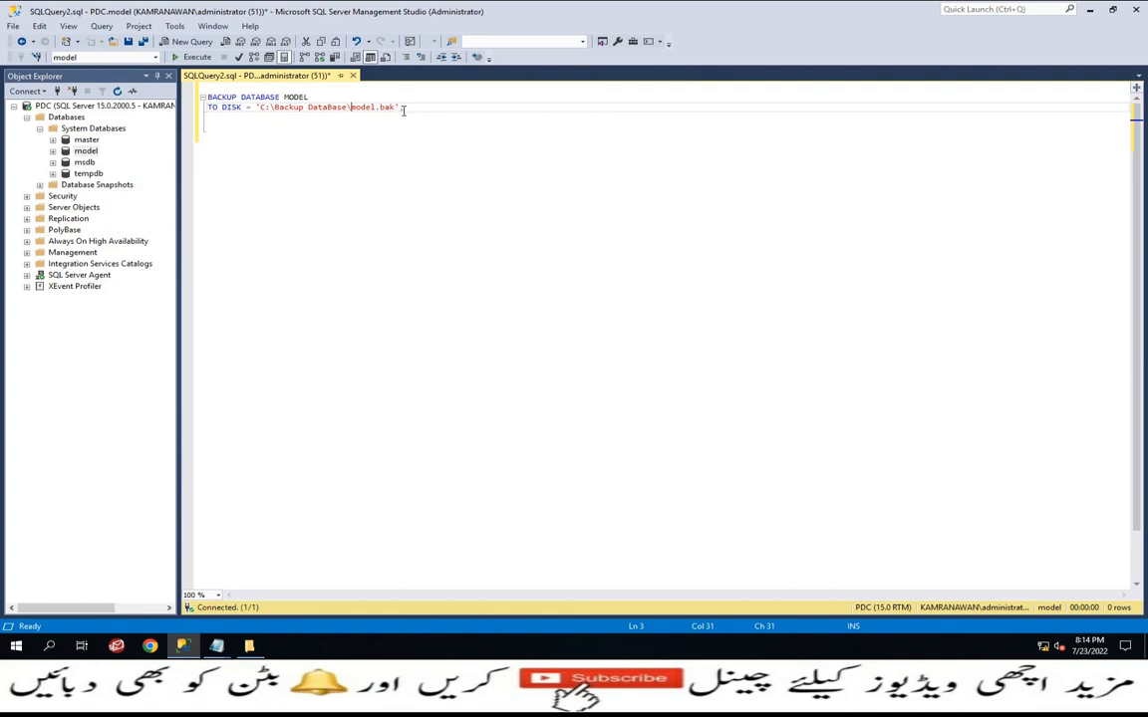
Finish the backup statement with trailing blank lines, then execute the query and highlight the completion time in its messages.
{"action": "type", "text": ";"}
{"action": "key", "text": "Return"}
{"action": "key", "text": "Return"}
{"action": "key", "text": "Return"}
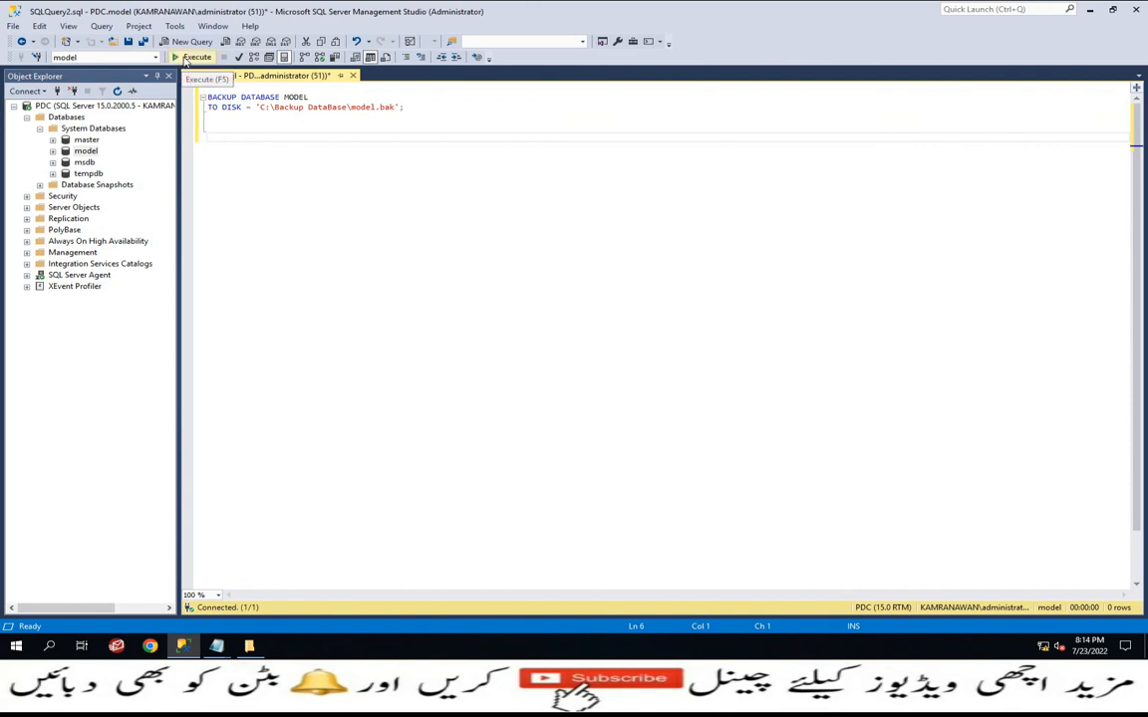
{"action": "left_click", "coordinate": [190, 56]}
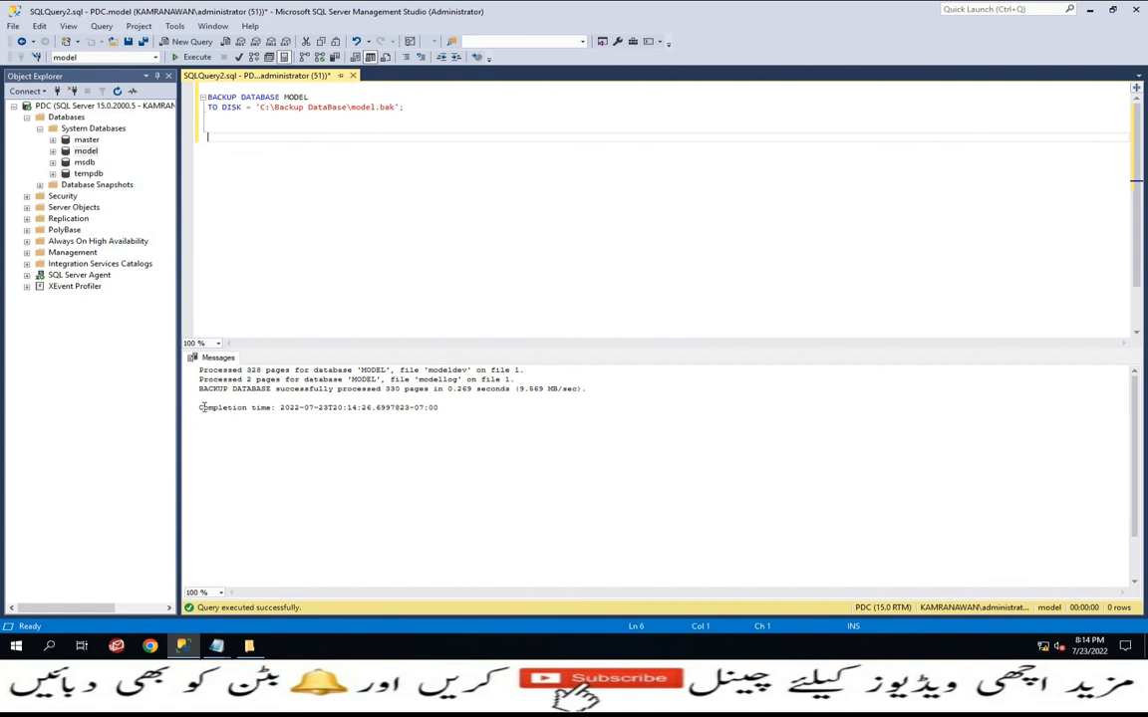
{"action": "left_click_drag", "start_coordinate": [199, 408], "coordinate": [574, 416]}
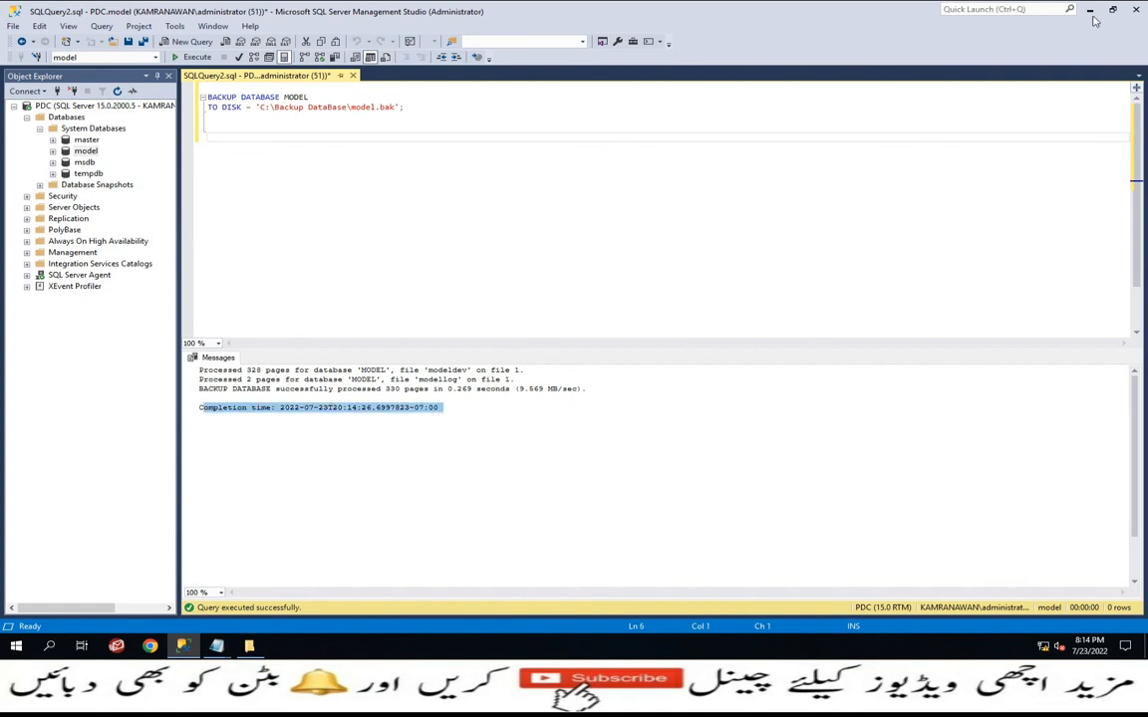